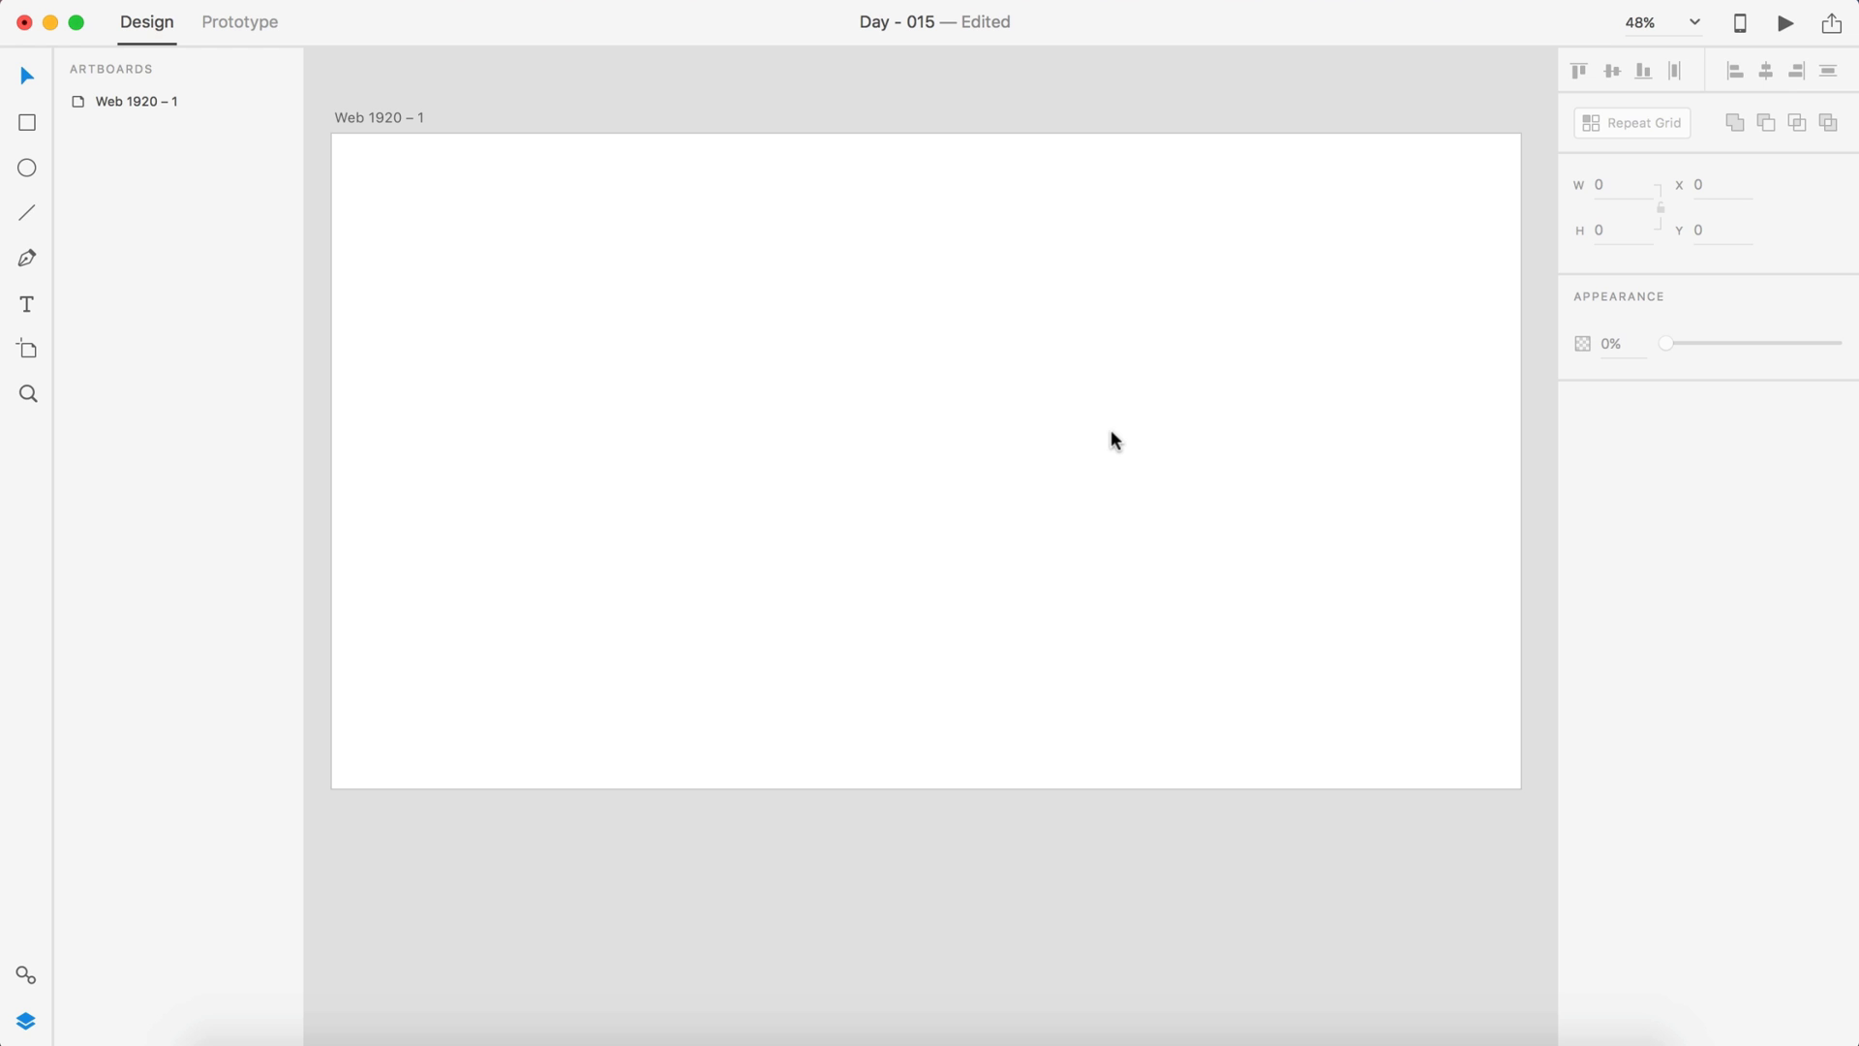
Draw a 168 × 168 circle, Ellipse 1, on the Web 1920 – 1 artboard
click(946, 496)
scroll(940, 514, up, 1)
click(908, 876)
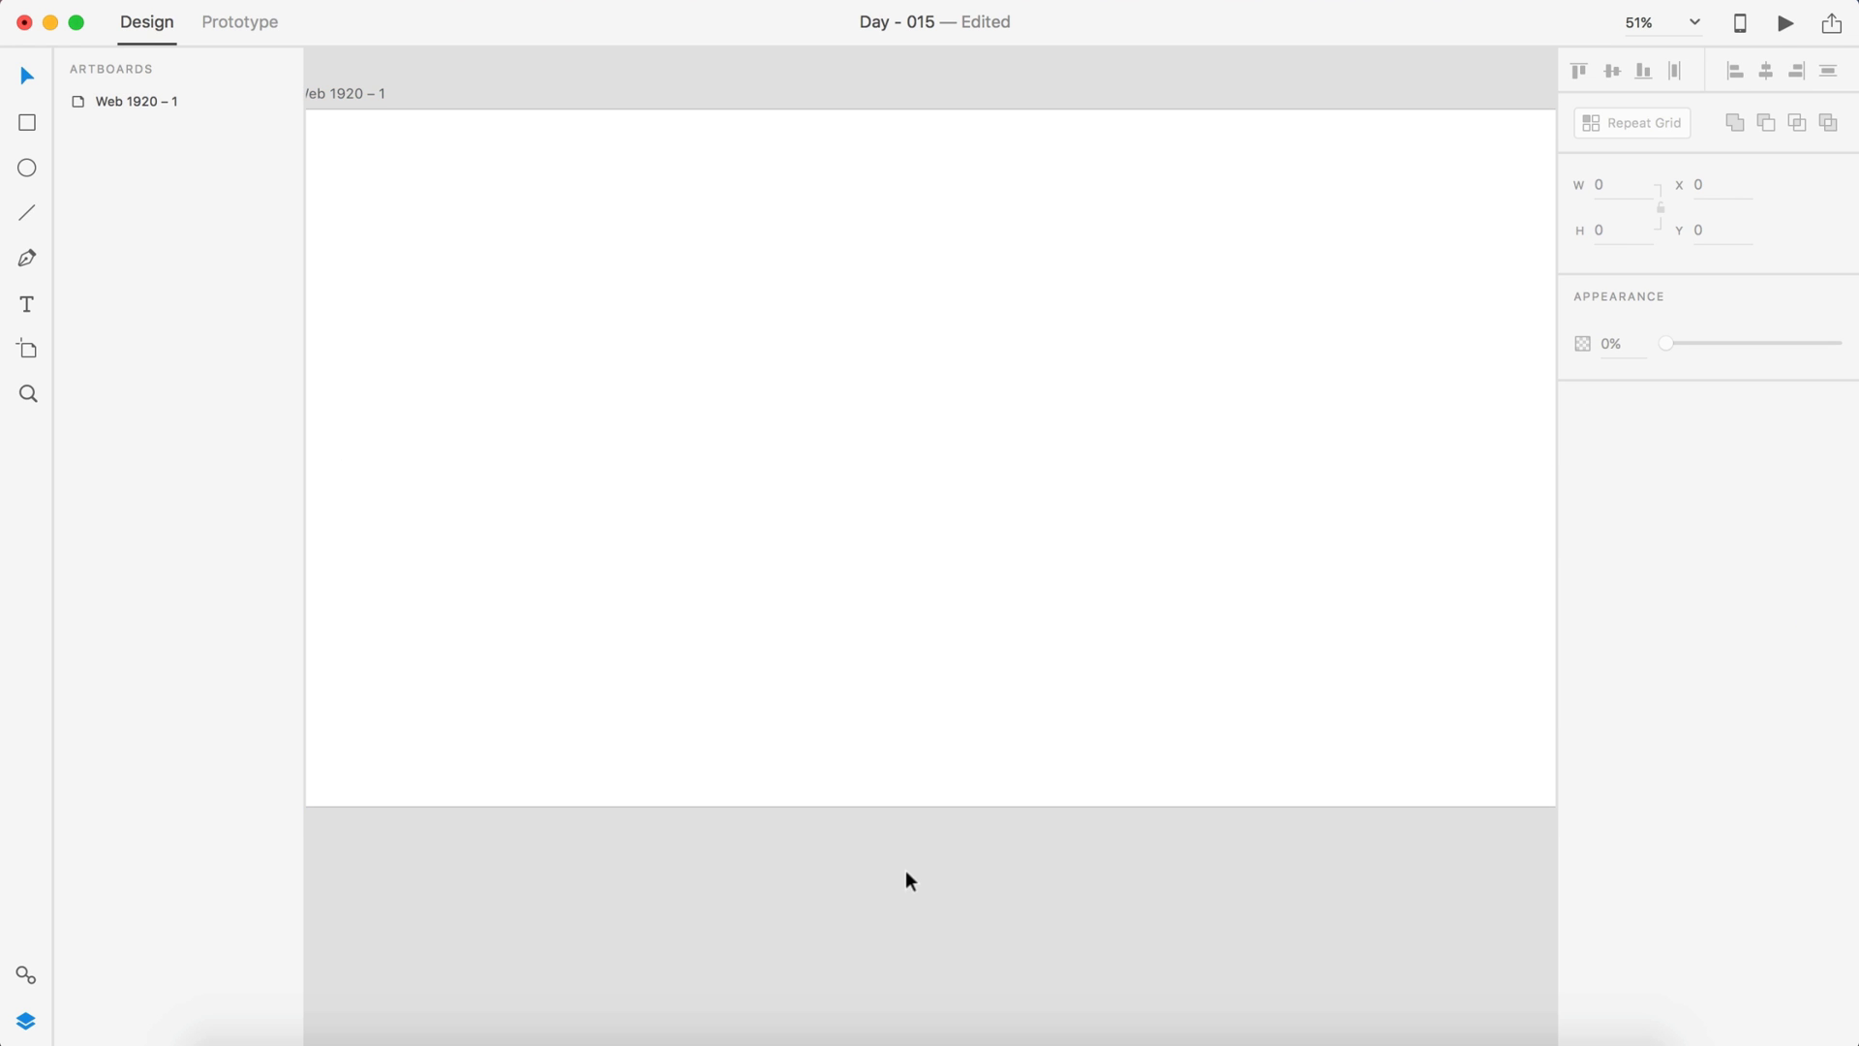
scroll(984, 427, up, 3)
click(21, 170)
drag(786, 290, 931, 434)
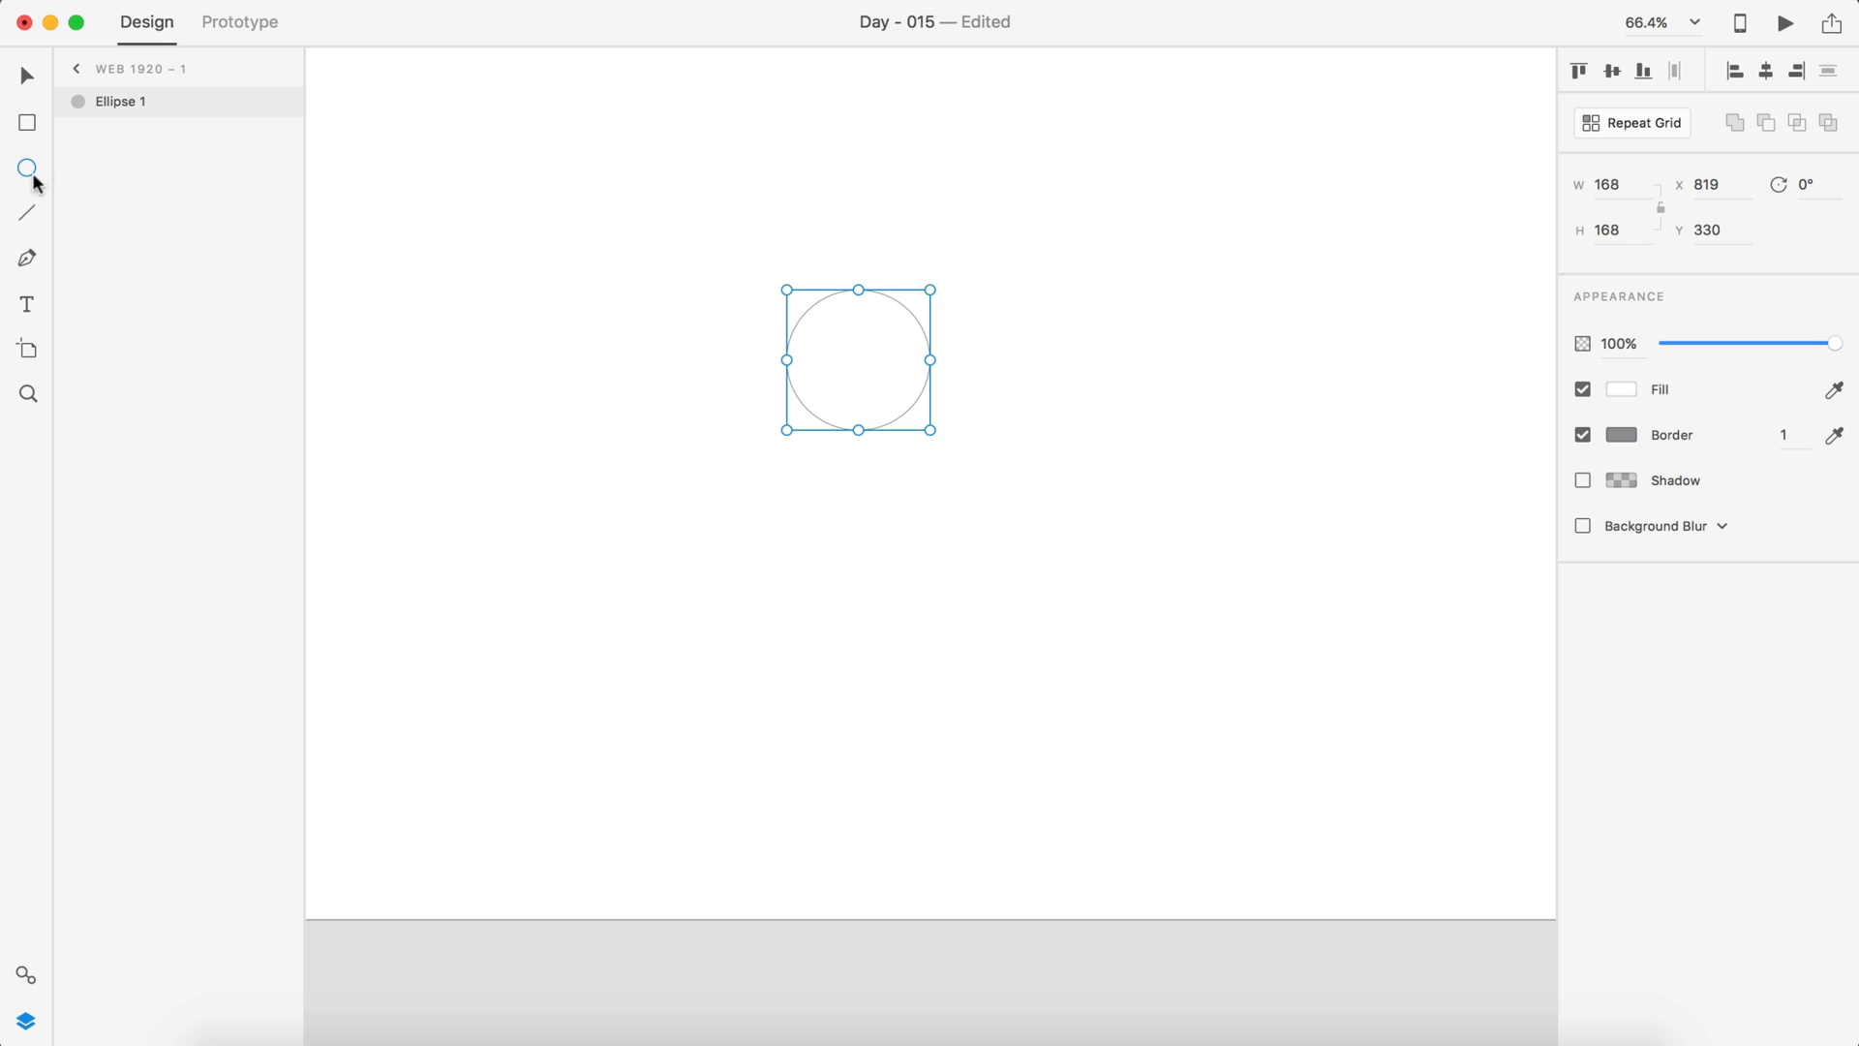
Draw a rectangle to the right of the circle and set its width to 315
click(26, 125)
drag(980, 290, 1353, 452)
scroll(1046, 335, right, 2)
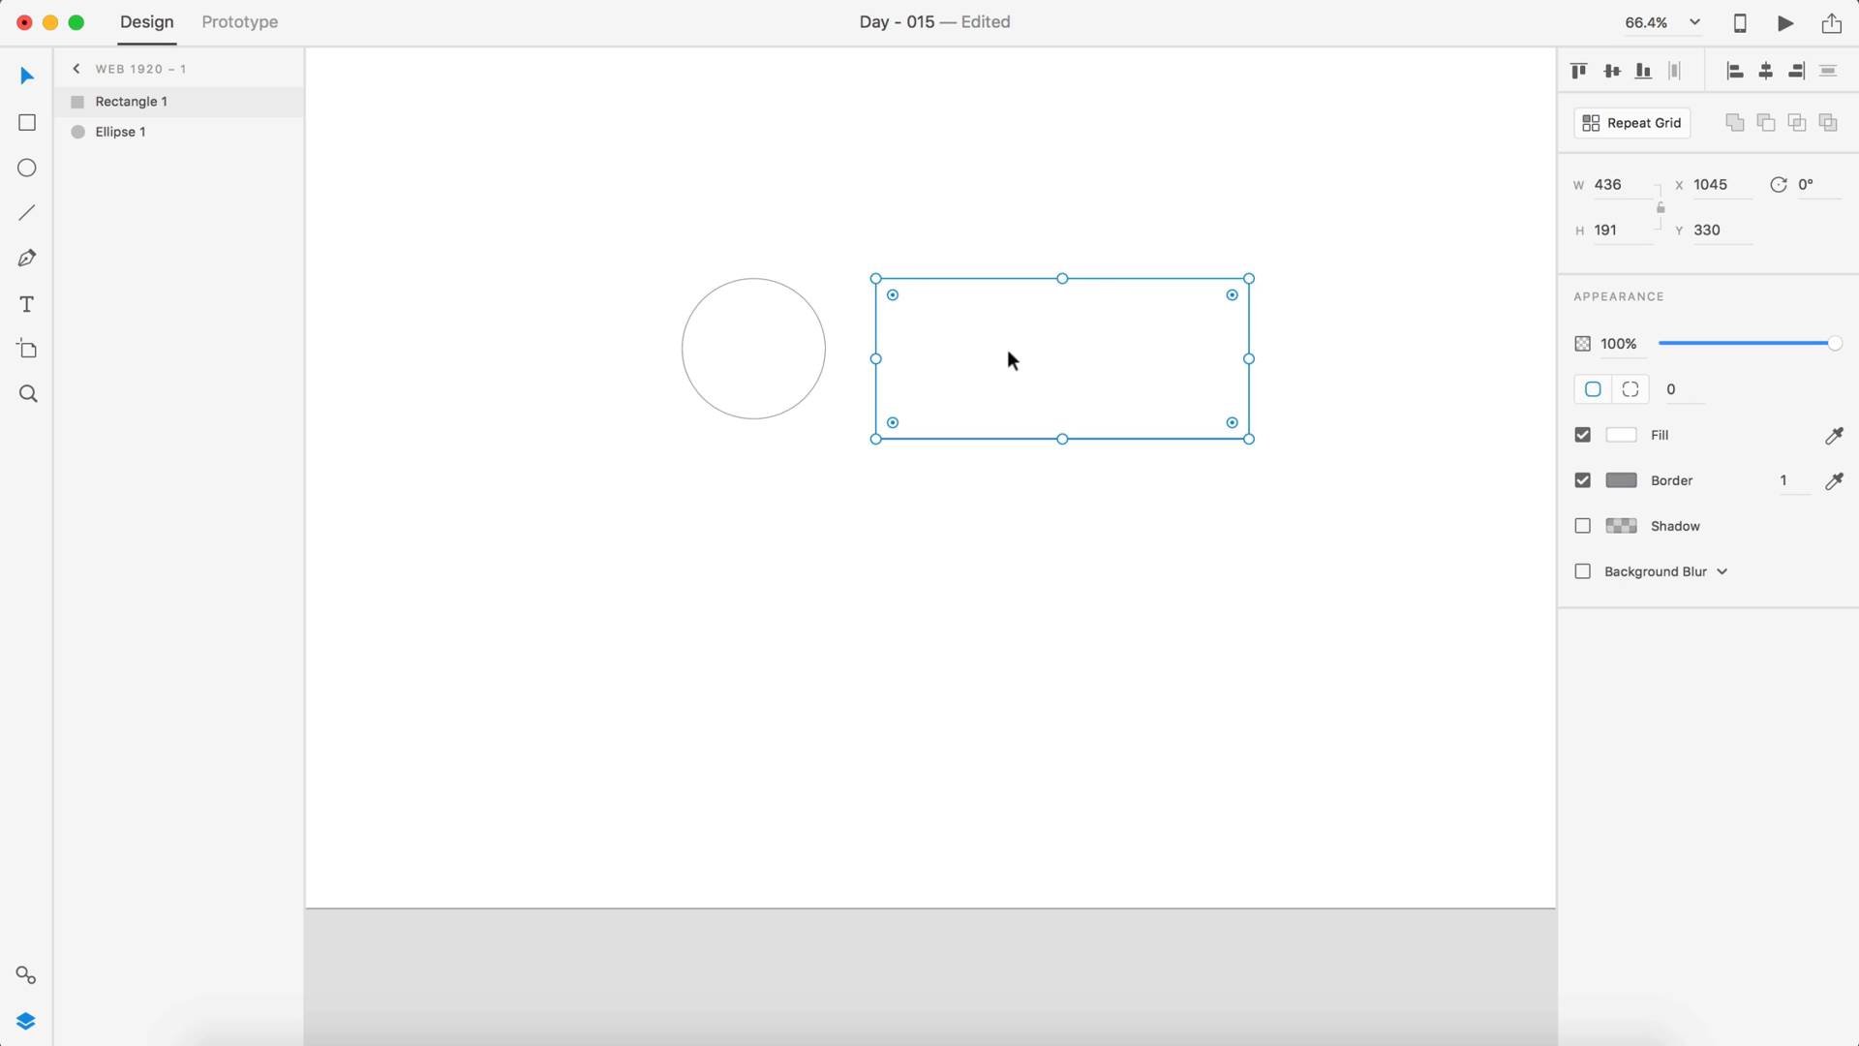
click(1624, 201)
text(315)
key(Return)
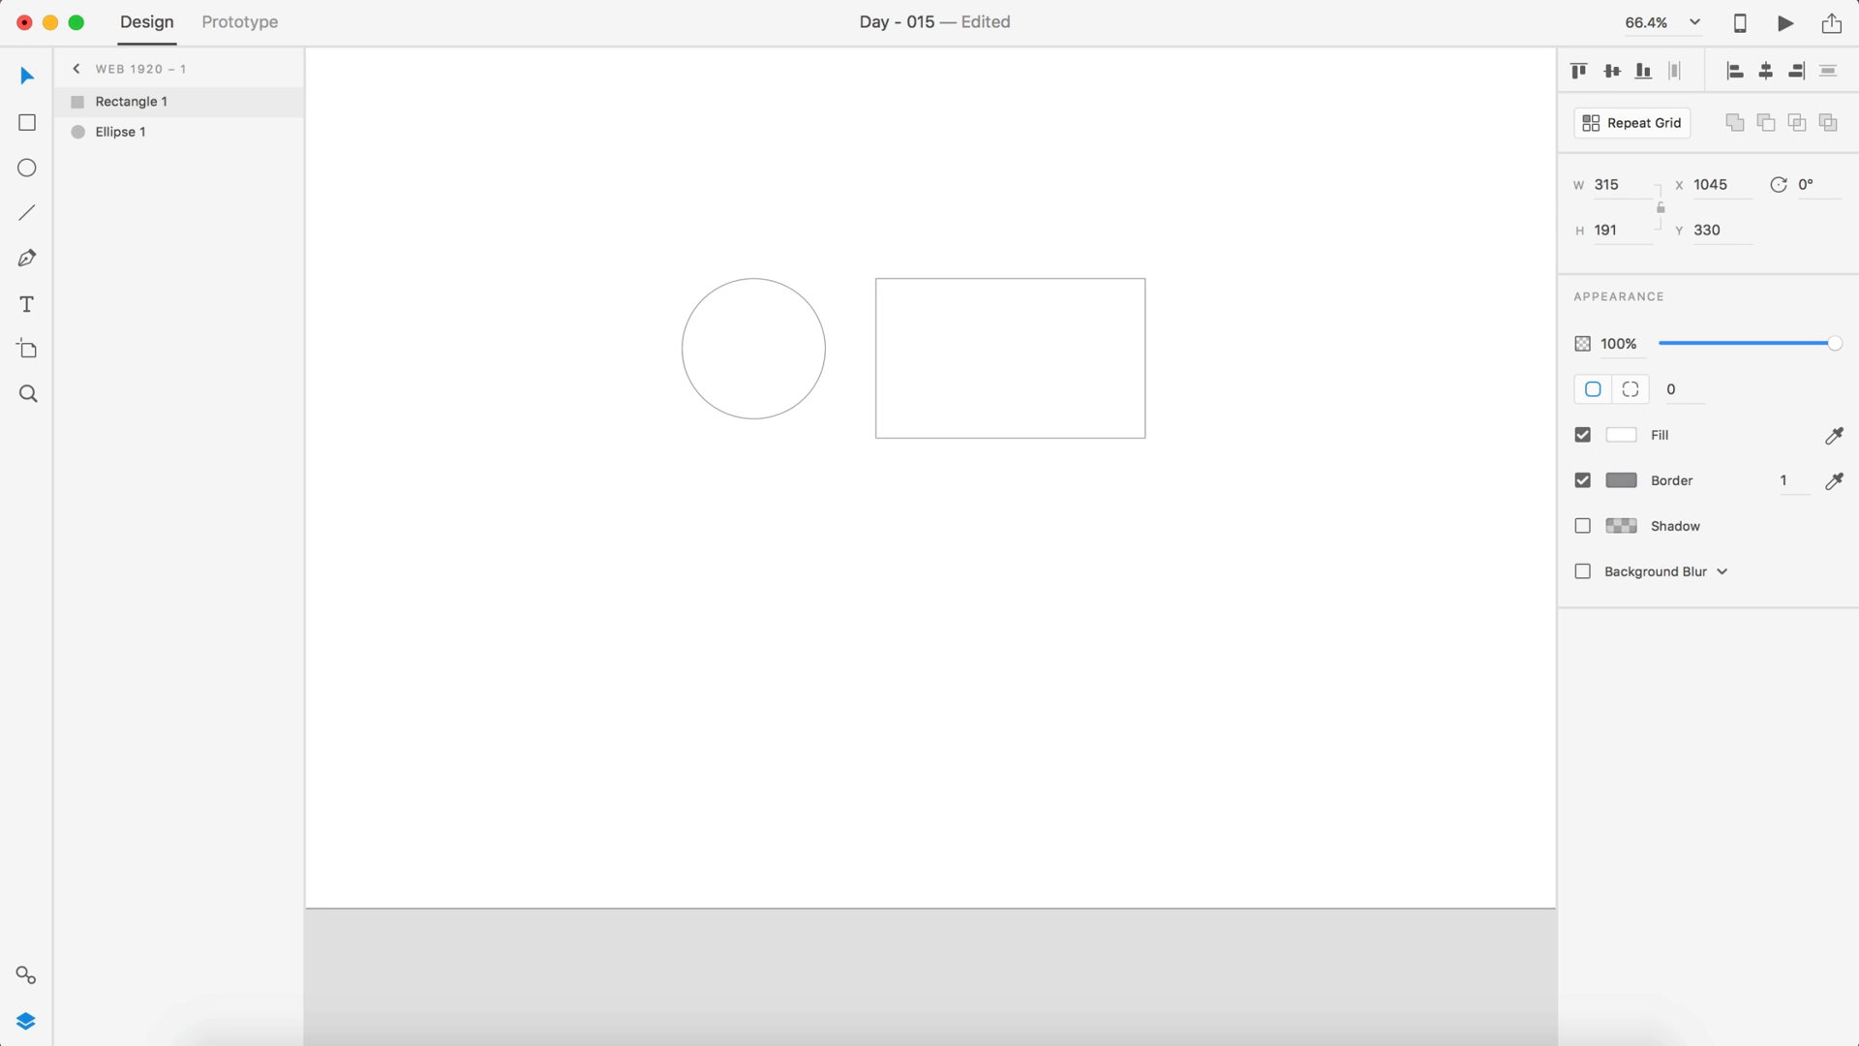
Set the rectangle's height to 125
click(1634, 222)
text(200)
key(Return)
click(1585, 240)
text(125)
key(Return)
Round the rectangle into a pill and narrow its width to 275
click(1672, 391)
key(Return)
scroll(1065, 352, up, 3)
drag(1176, 322, 1140, 327)
double_click(1585, 189)
text(275)
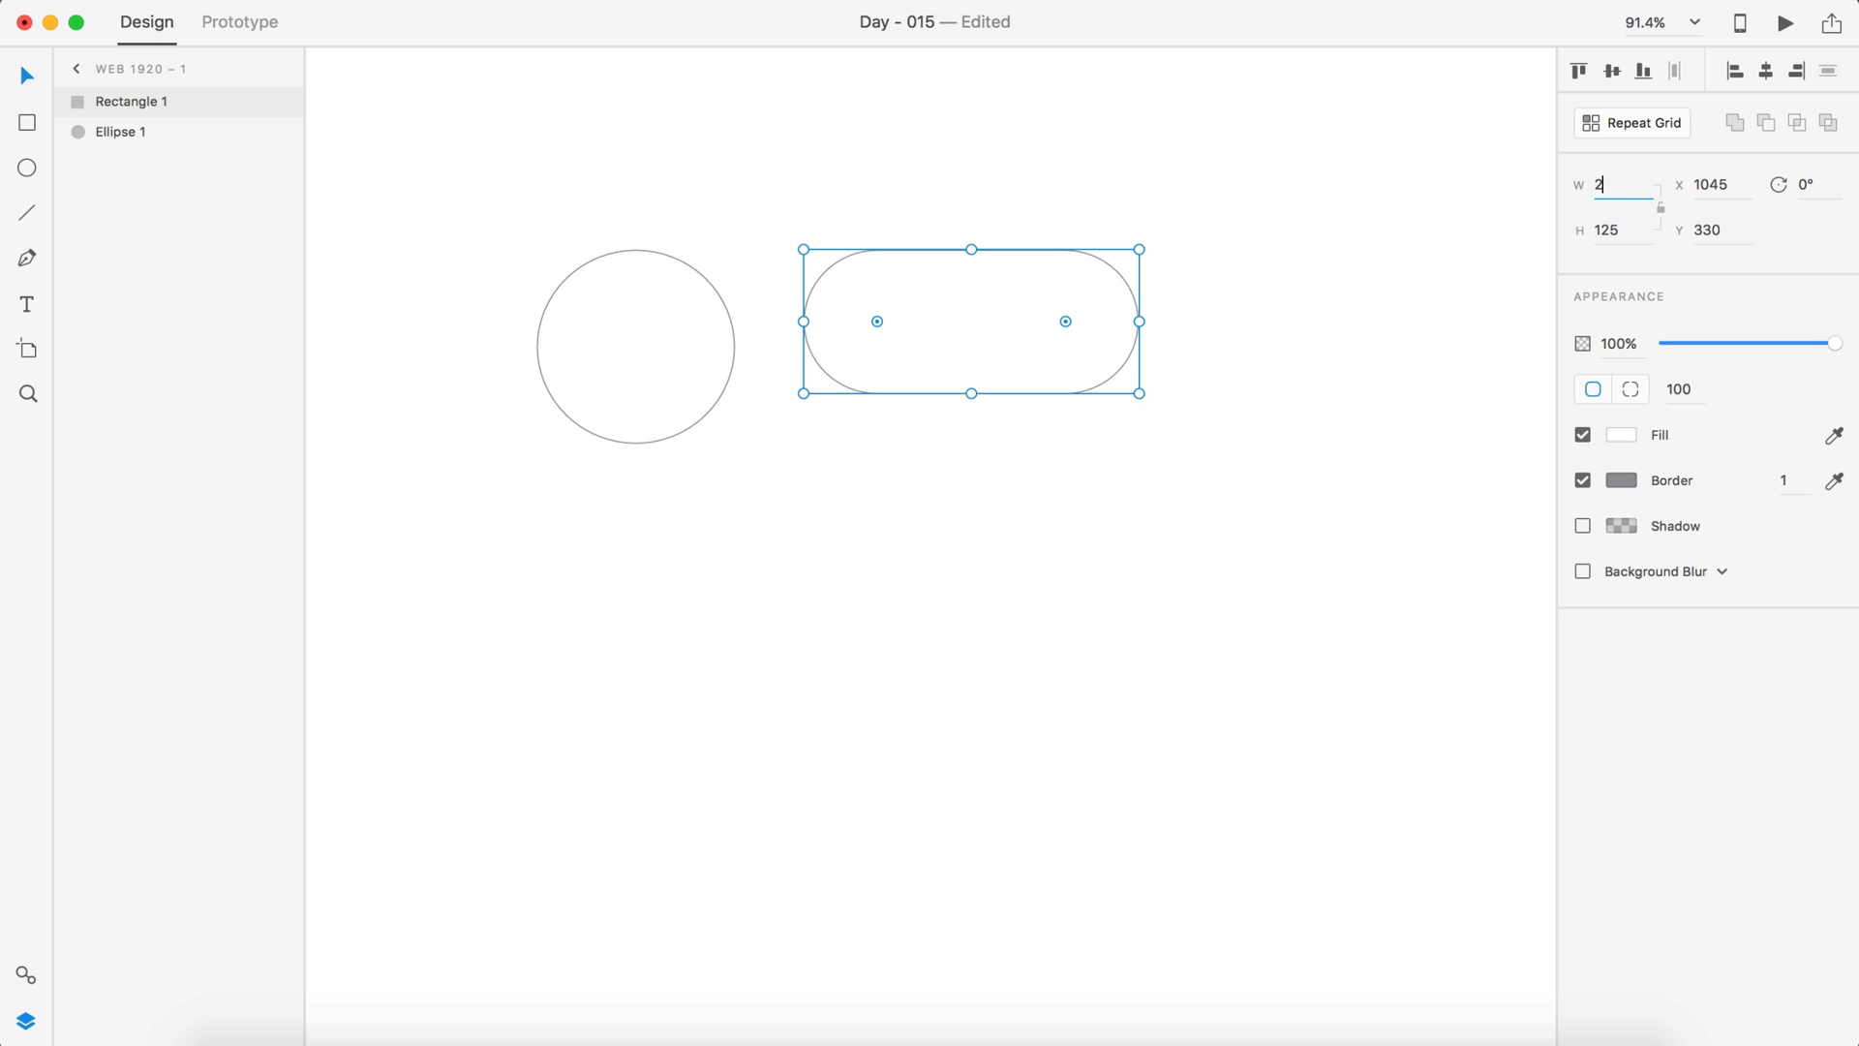
key(Return)
Set the pill's corner radius to 1000
click(999, 359)
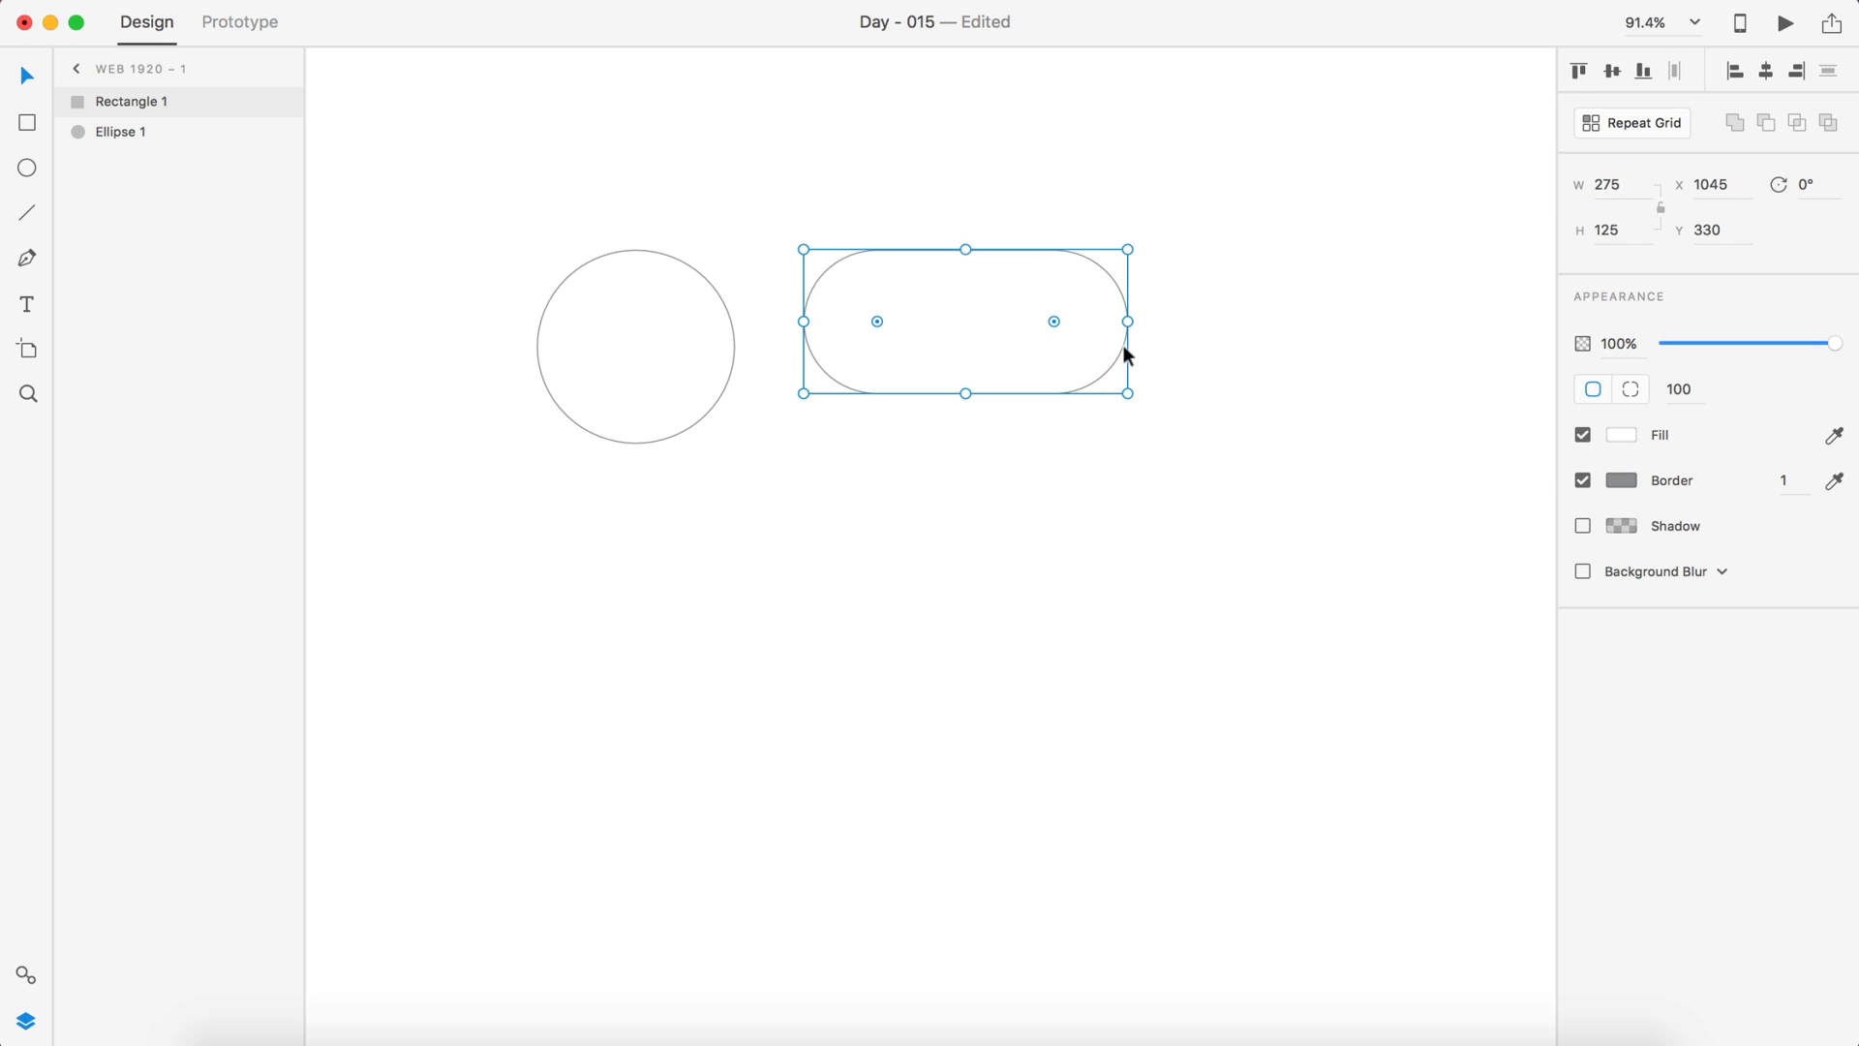
double_click(1684, 389)
text(1)
key(Return)
click(1108, 281)
Move the circle toward the pill and resize it to 100 × 100
click(606, 349)
drag(606, 349, 869, 504)
click(1014, 349)
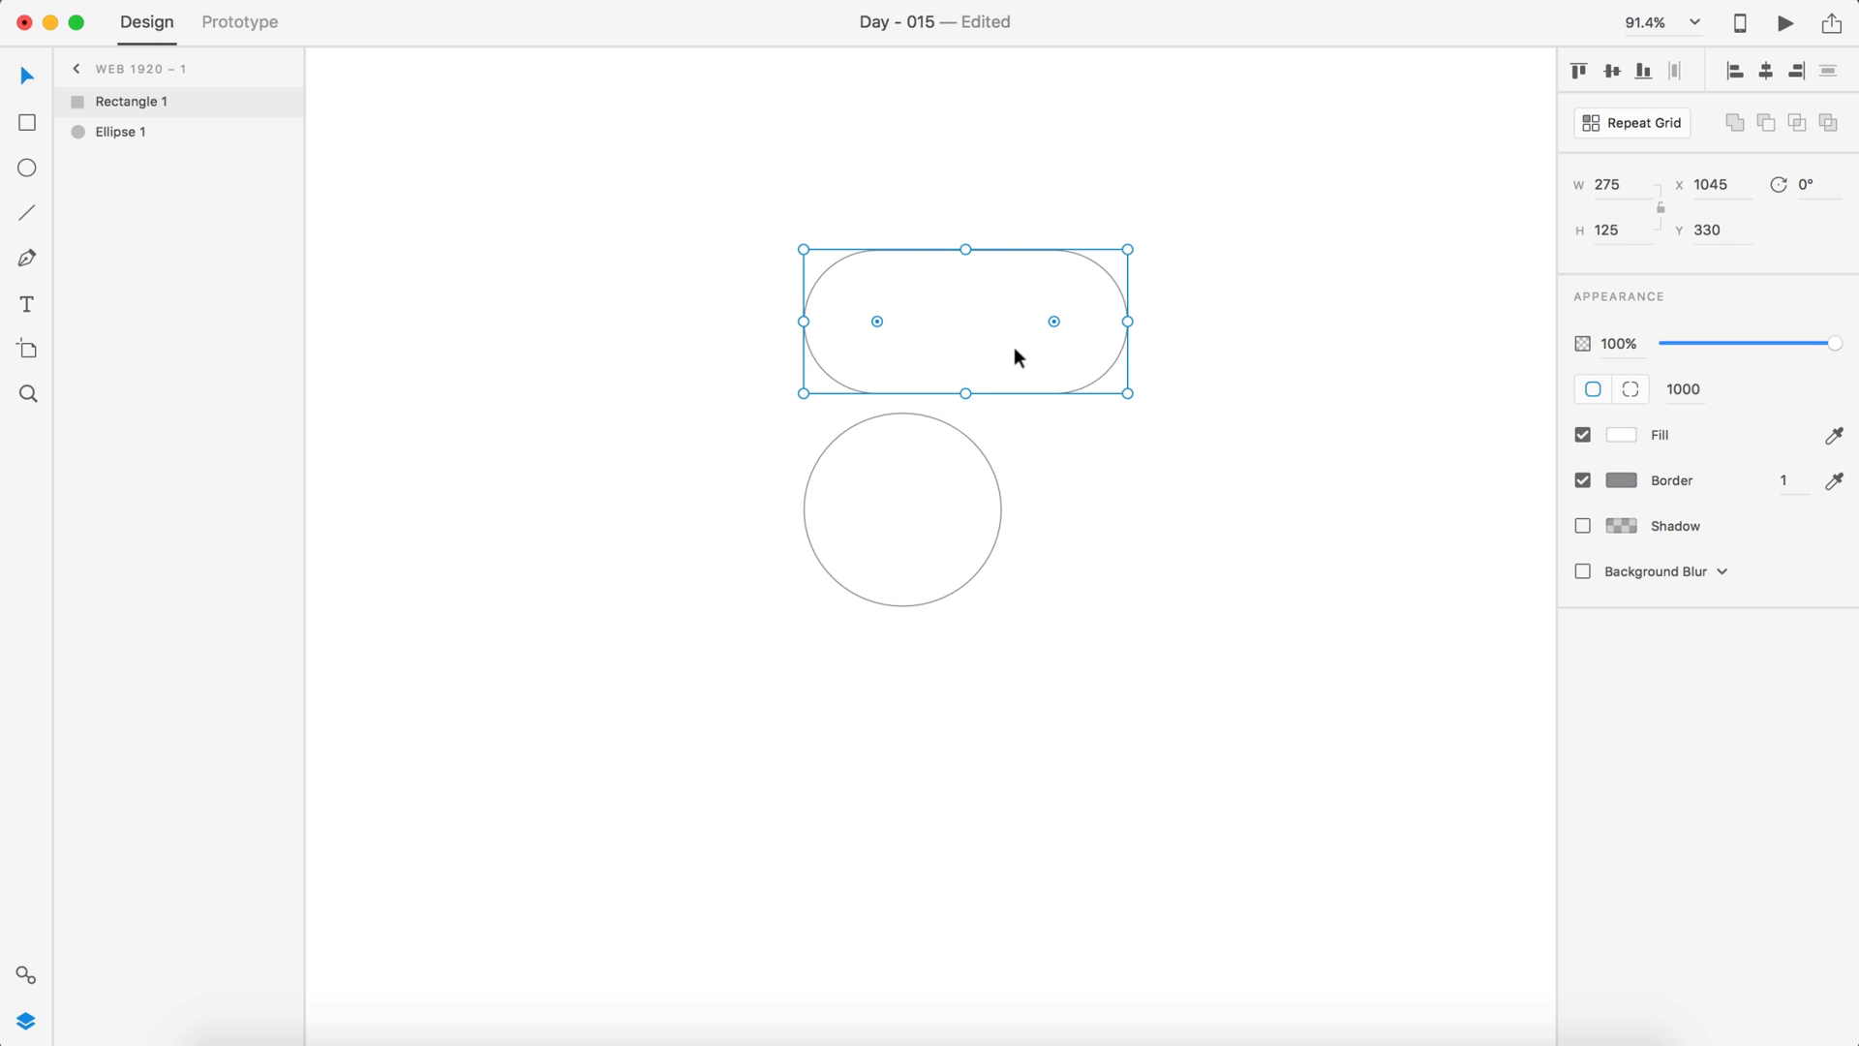
click(937, 484)
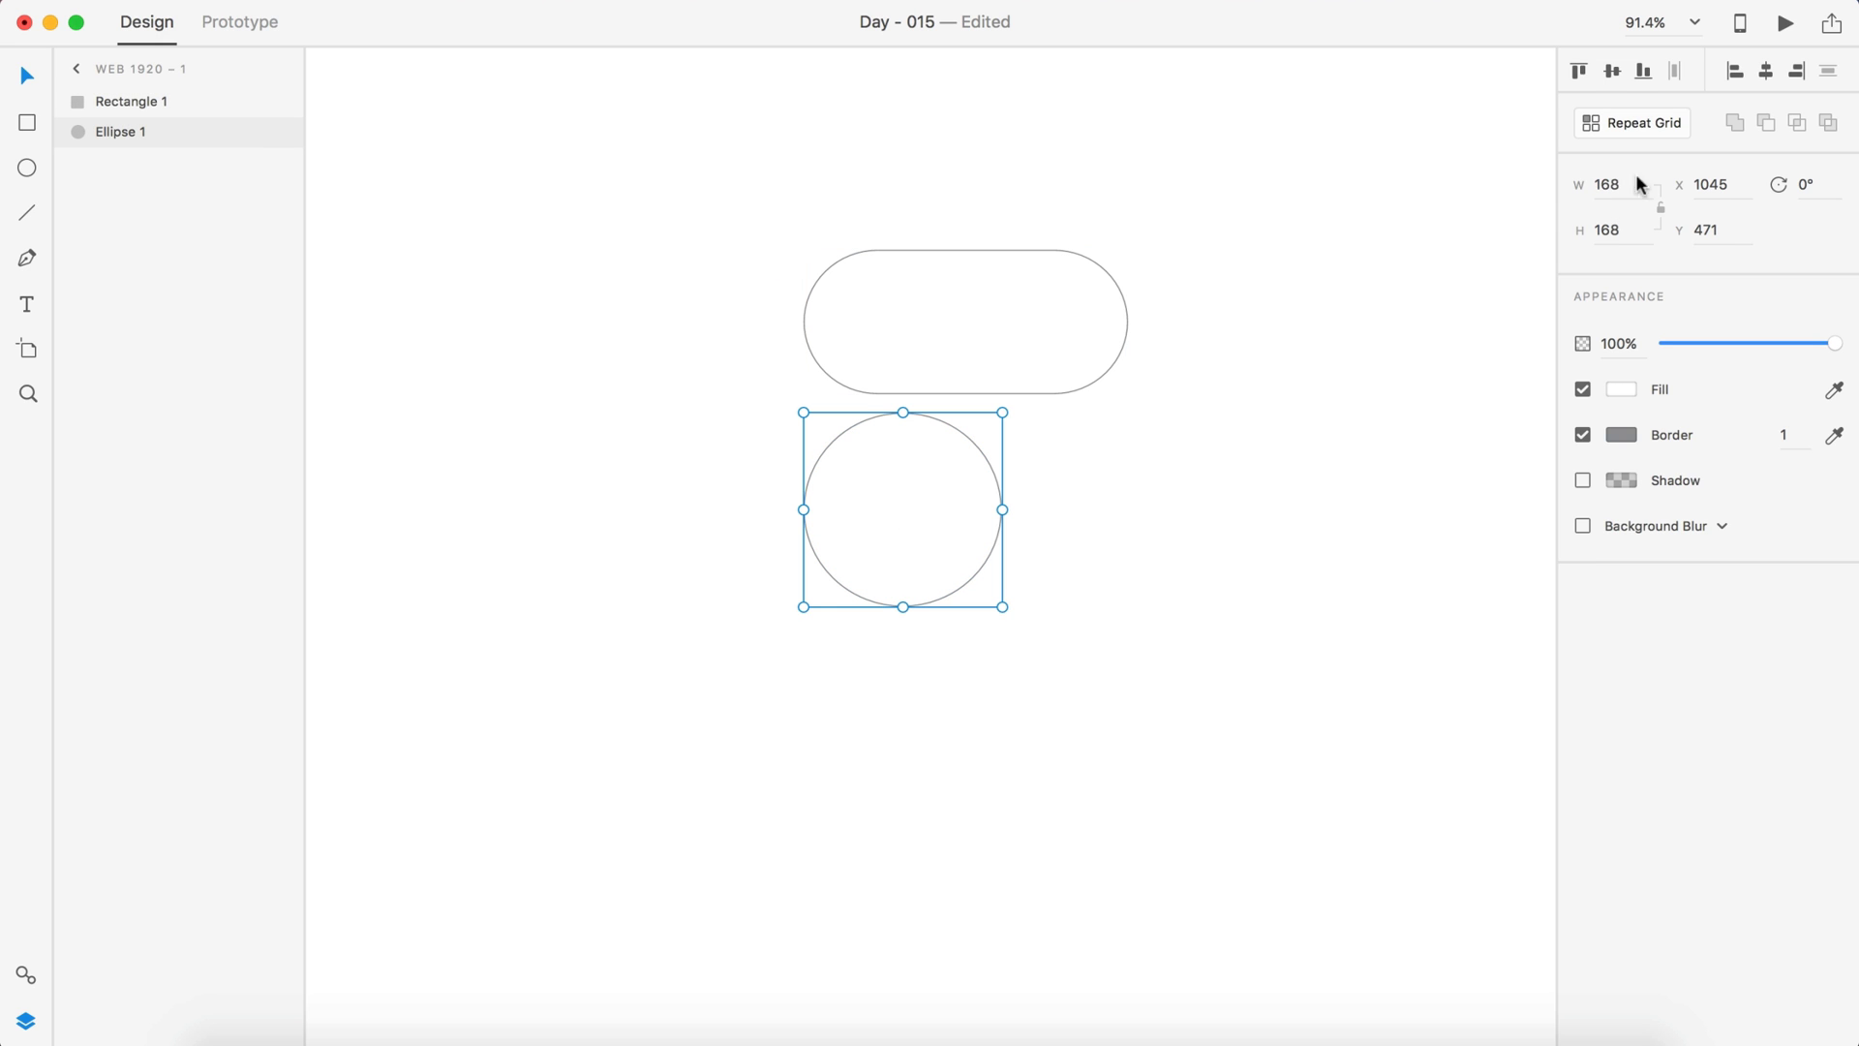
click(1633, 227)
text(100)
key(Return)
Bring the knob in front of the pill and place it in the pill's left end
key(super+shift+bracketright)
drag(833, 451, 901, 353)
click(882, 554)
Duplicate the toggle below the original and shift the copy's knob to the right end
scroll(881, 556, down, 3)
drag(881, 556, 771, 309)
drag(871, 392, 1026, 622)
click(893, 626)
key(alt)
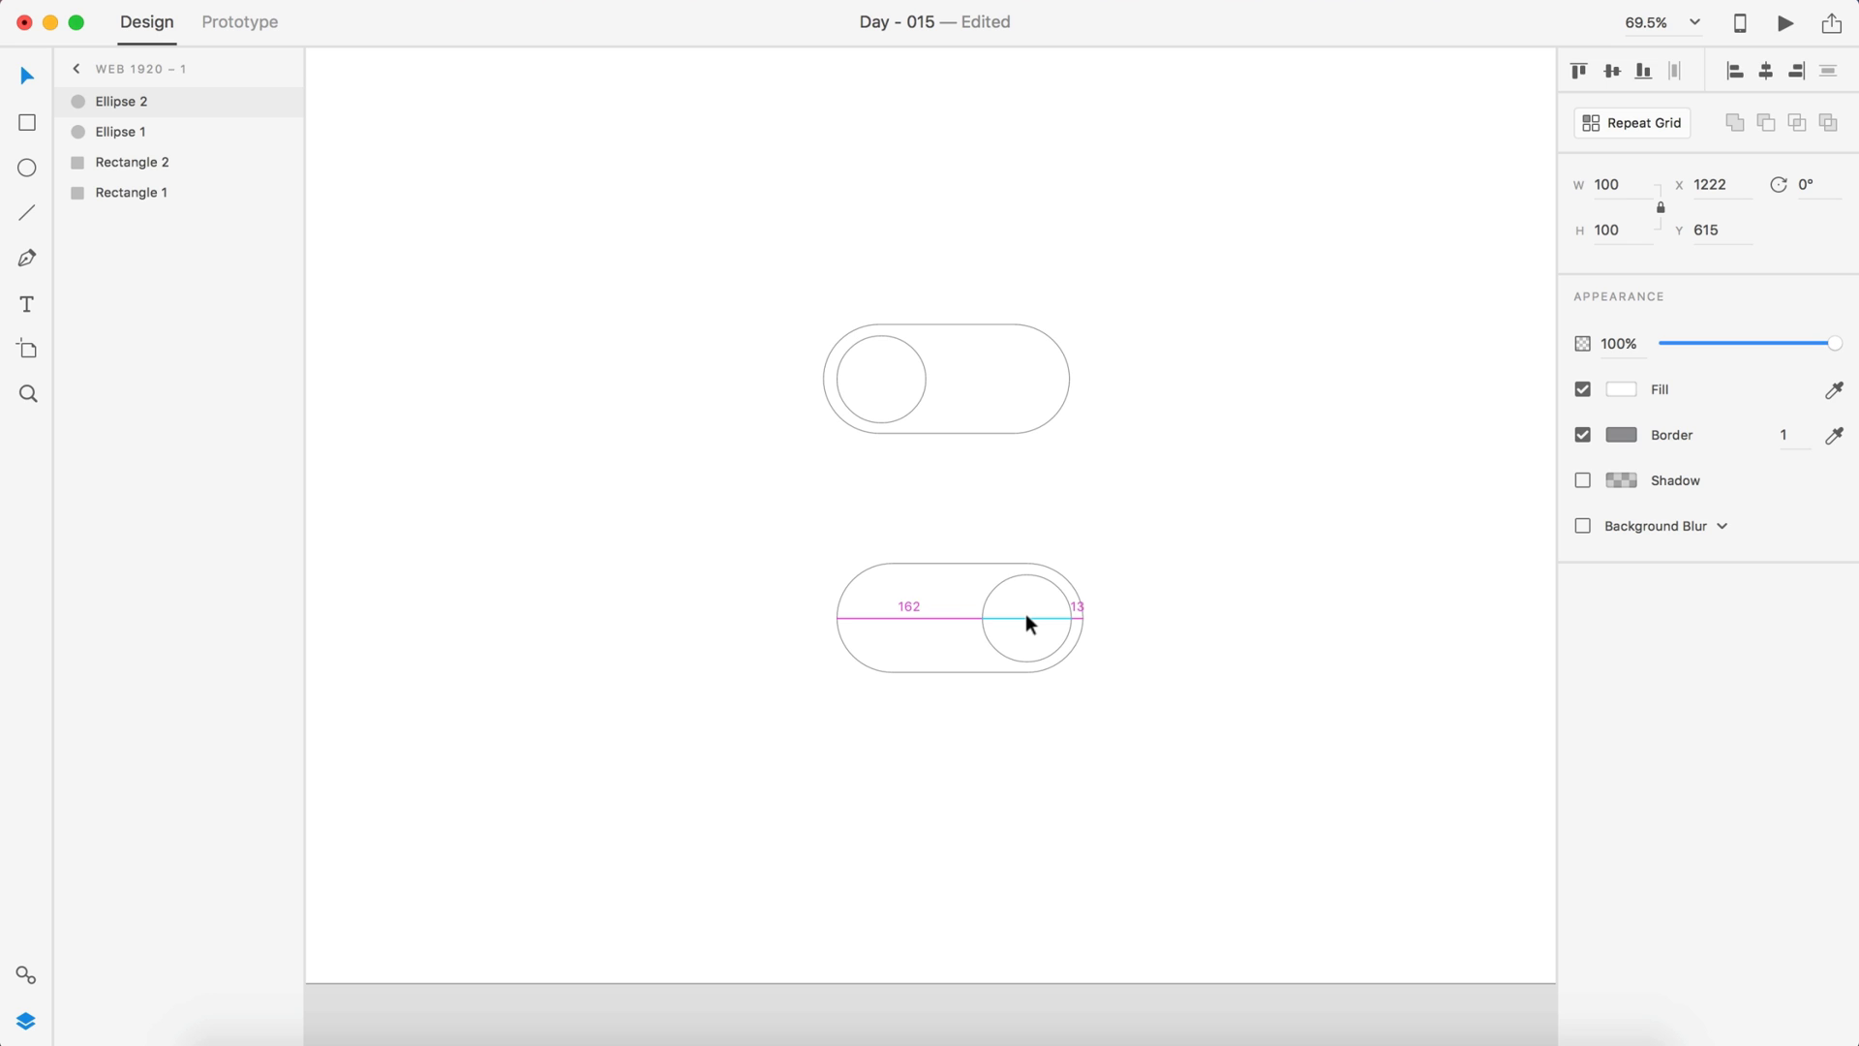
drag(1141, 784, 935, 554)
click(969, 732)
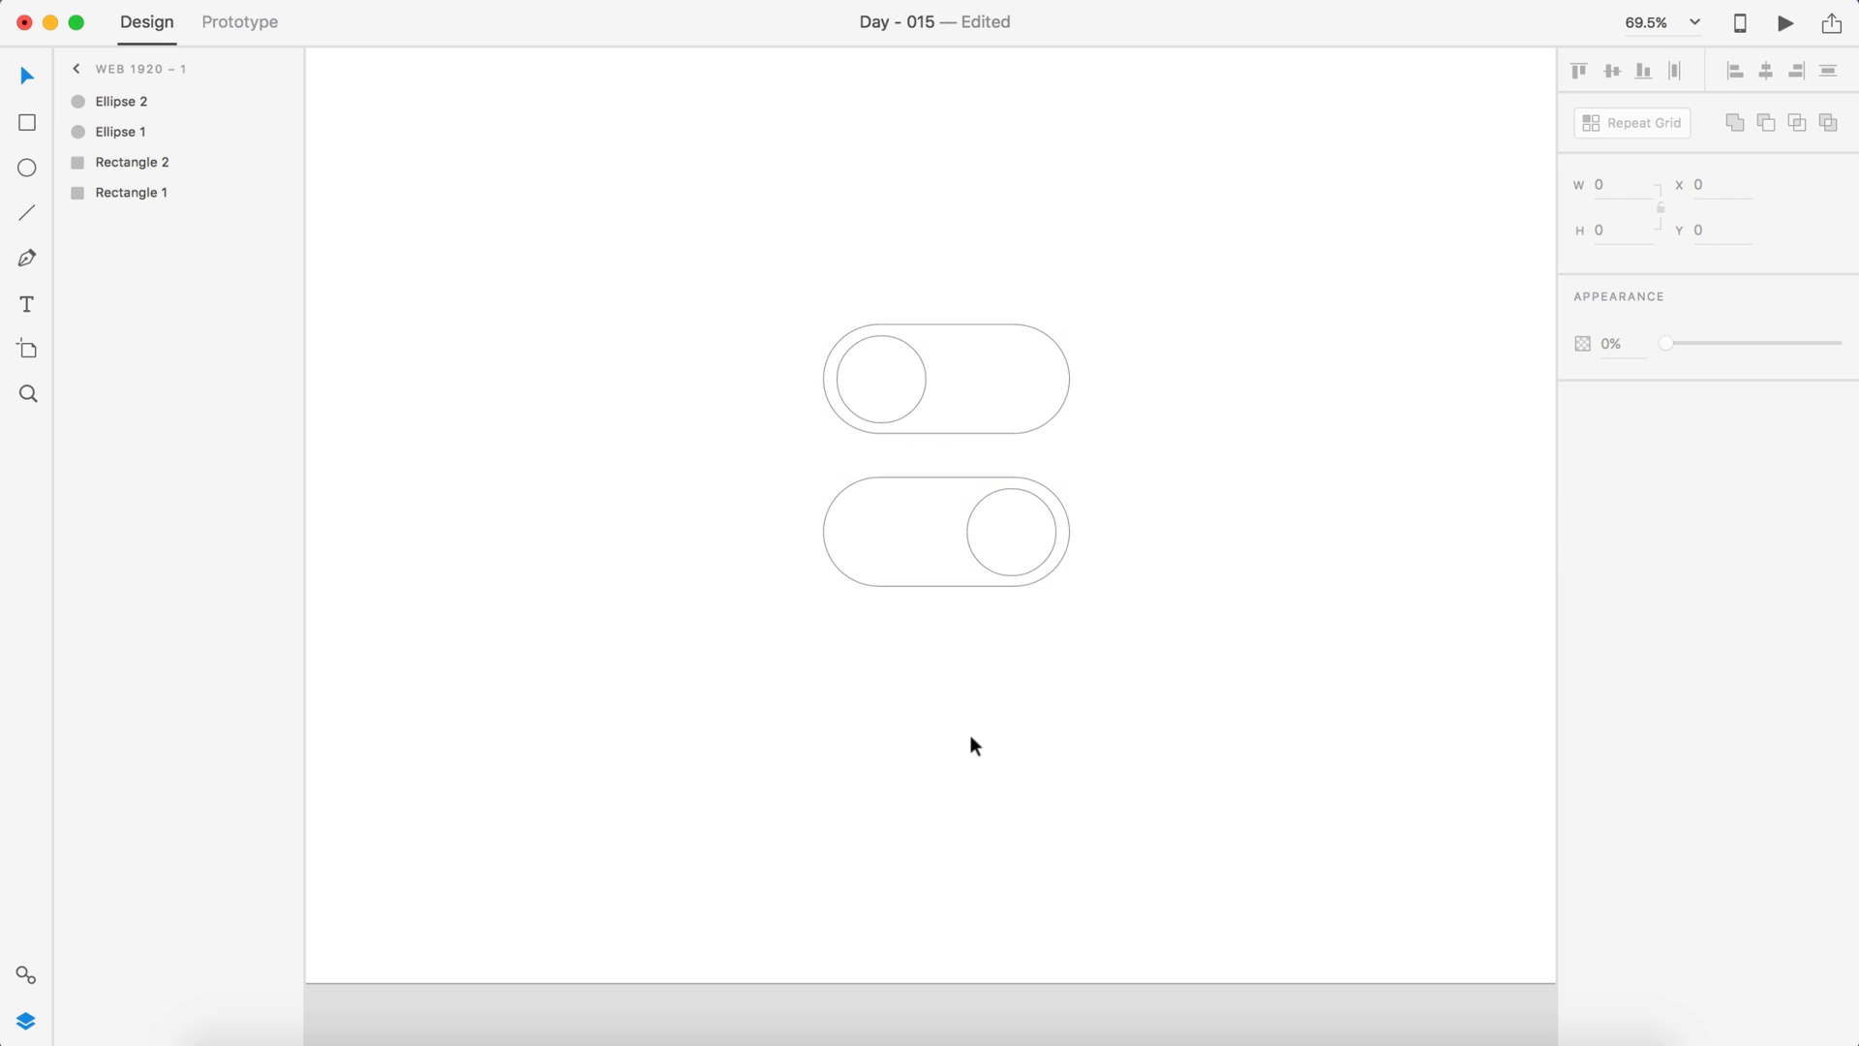
scroll(970, 735, up, 3)
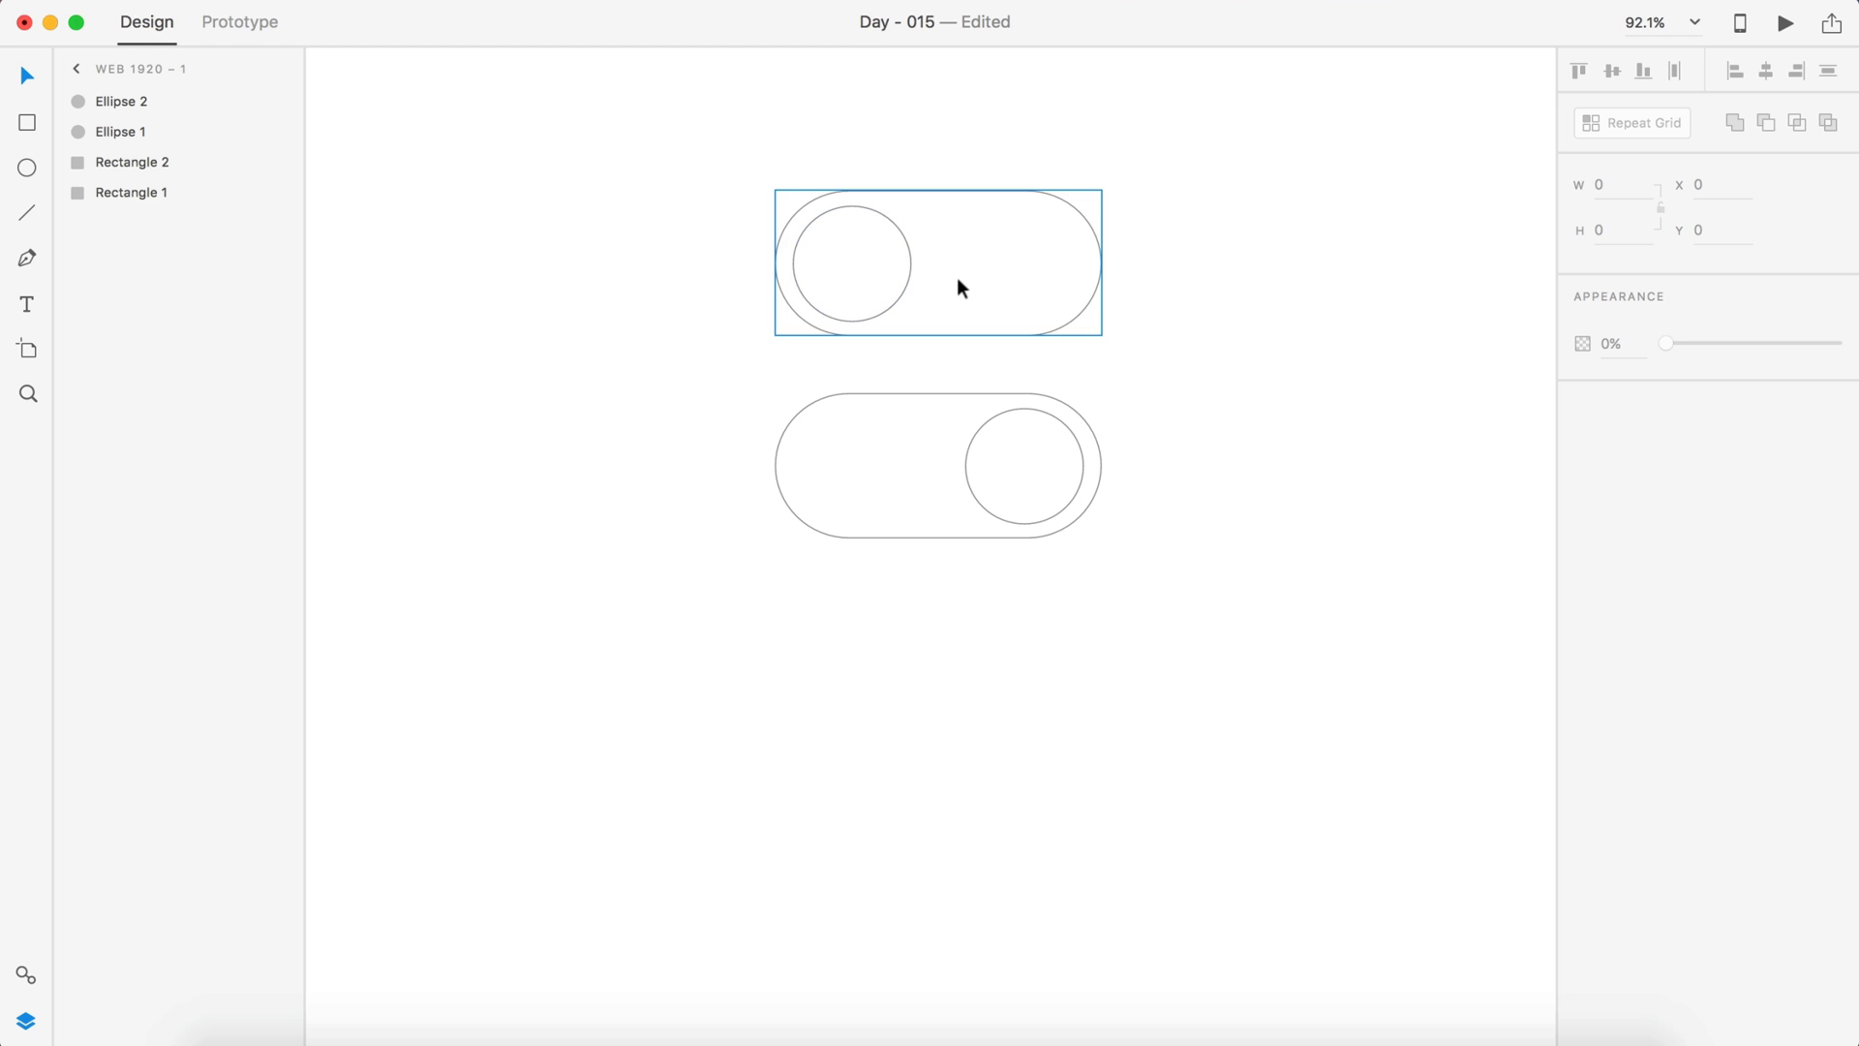
Fill the top track with near-black #20242B and save the dark colours as swatches
scroll(1036, 299, up, 2)
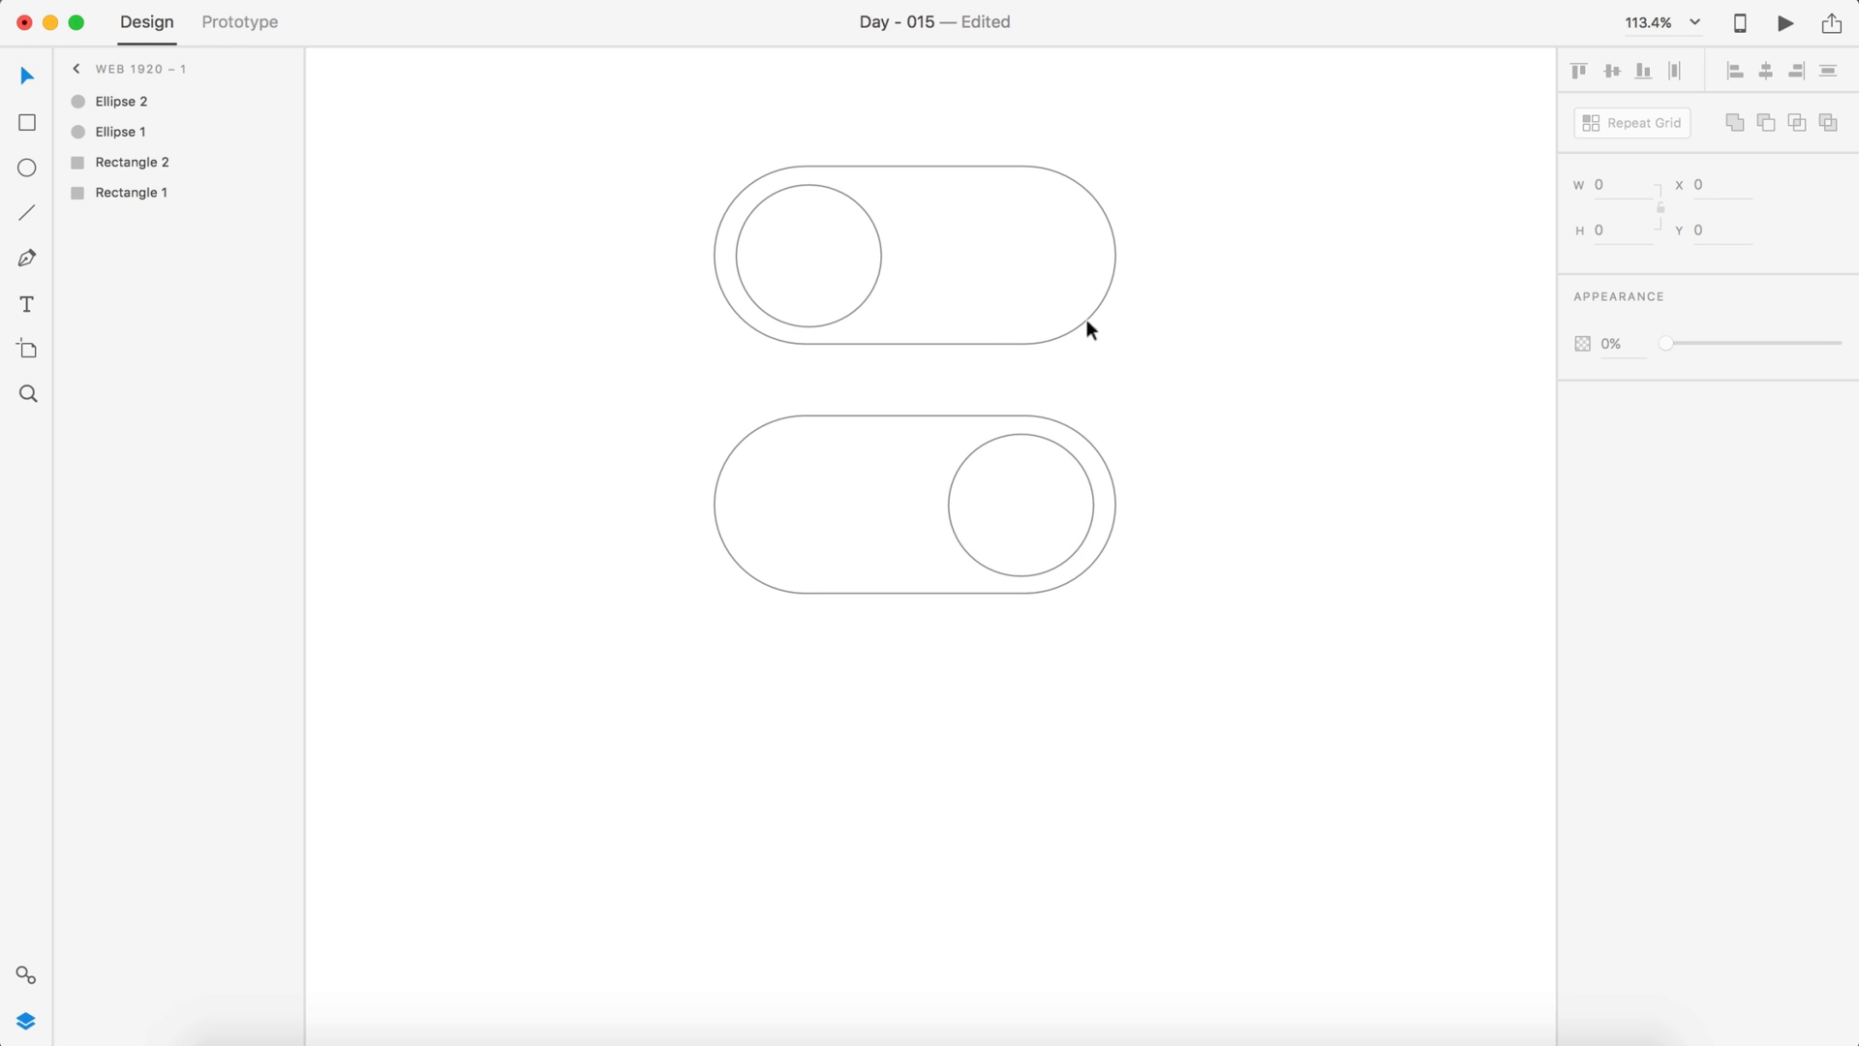
click(1001, 226)
click(1620, 435)
drag(1537, 329, 1536, 369)
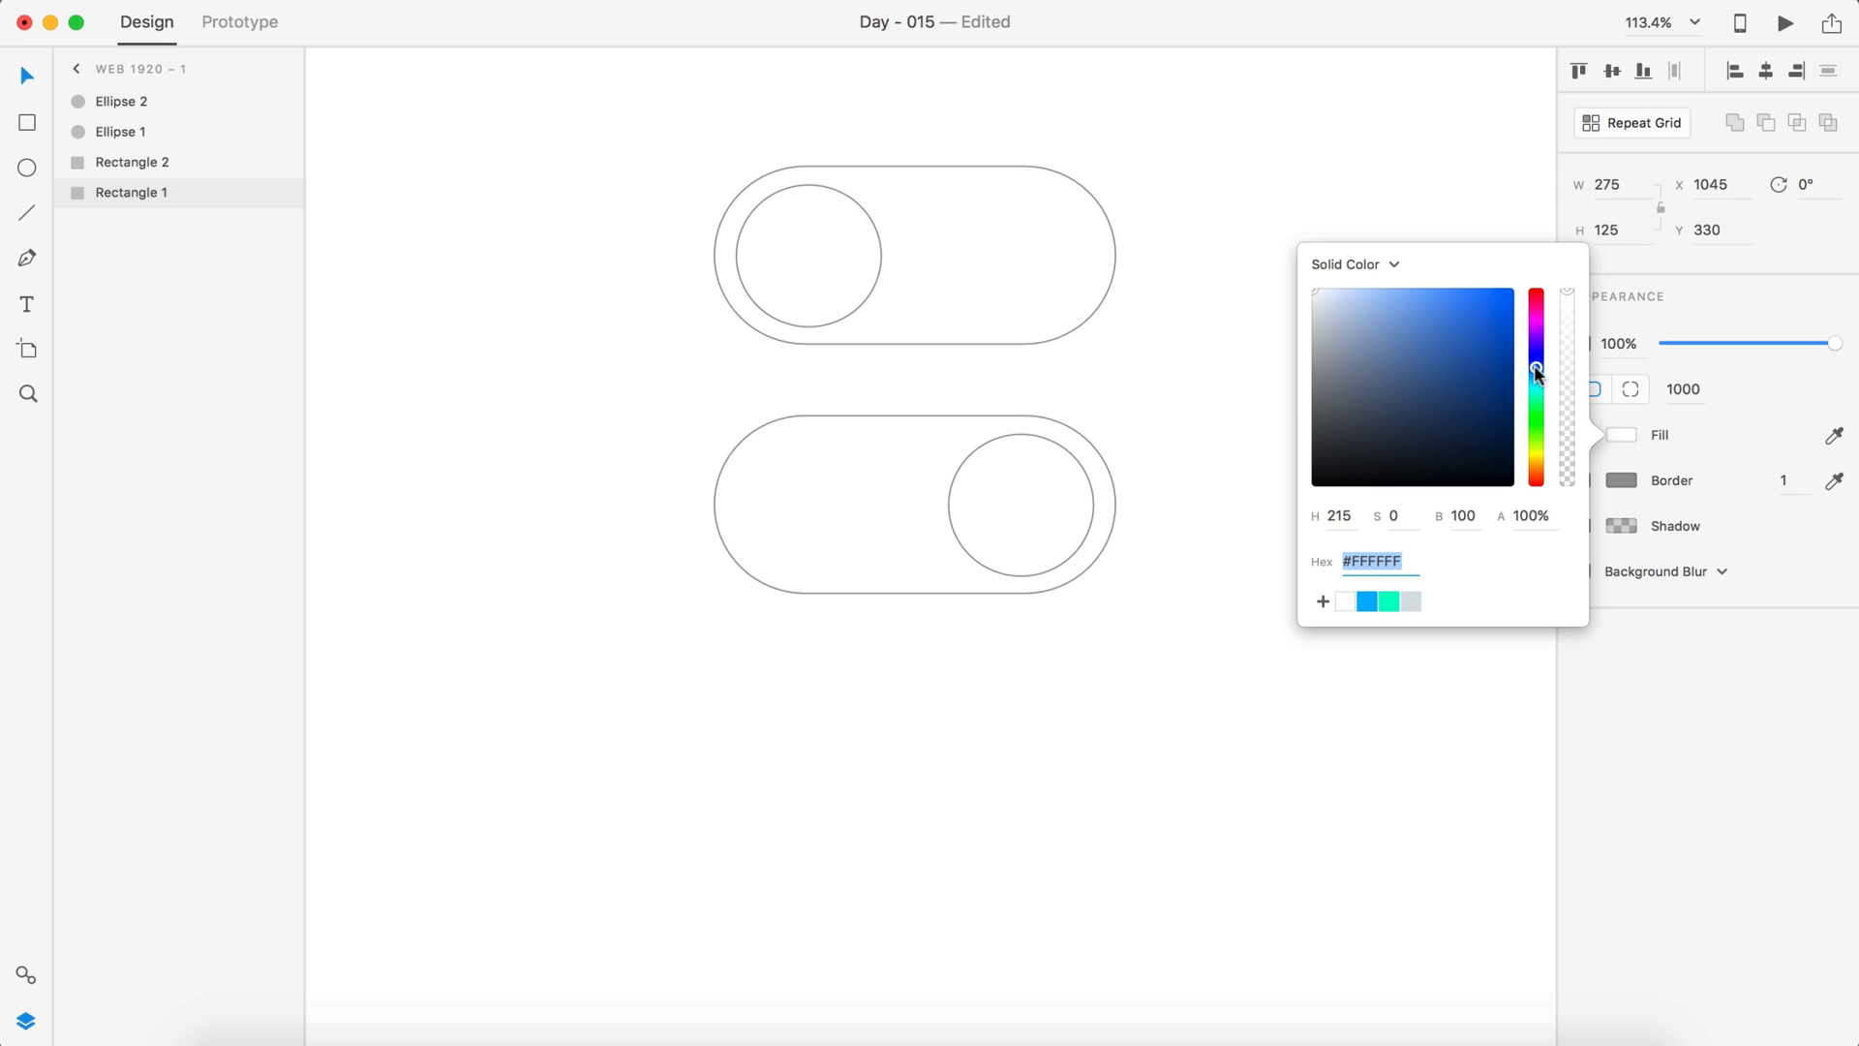
drag(1414, 419, 1360, 452)
click(1323, 601)
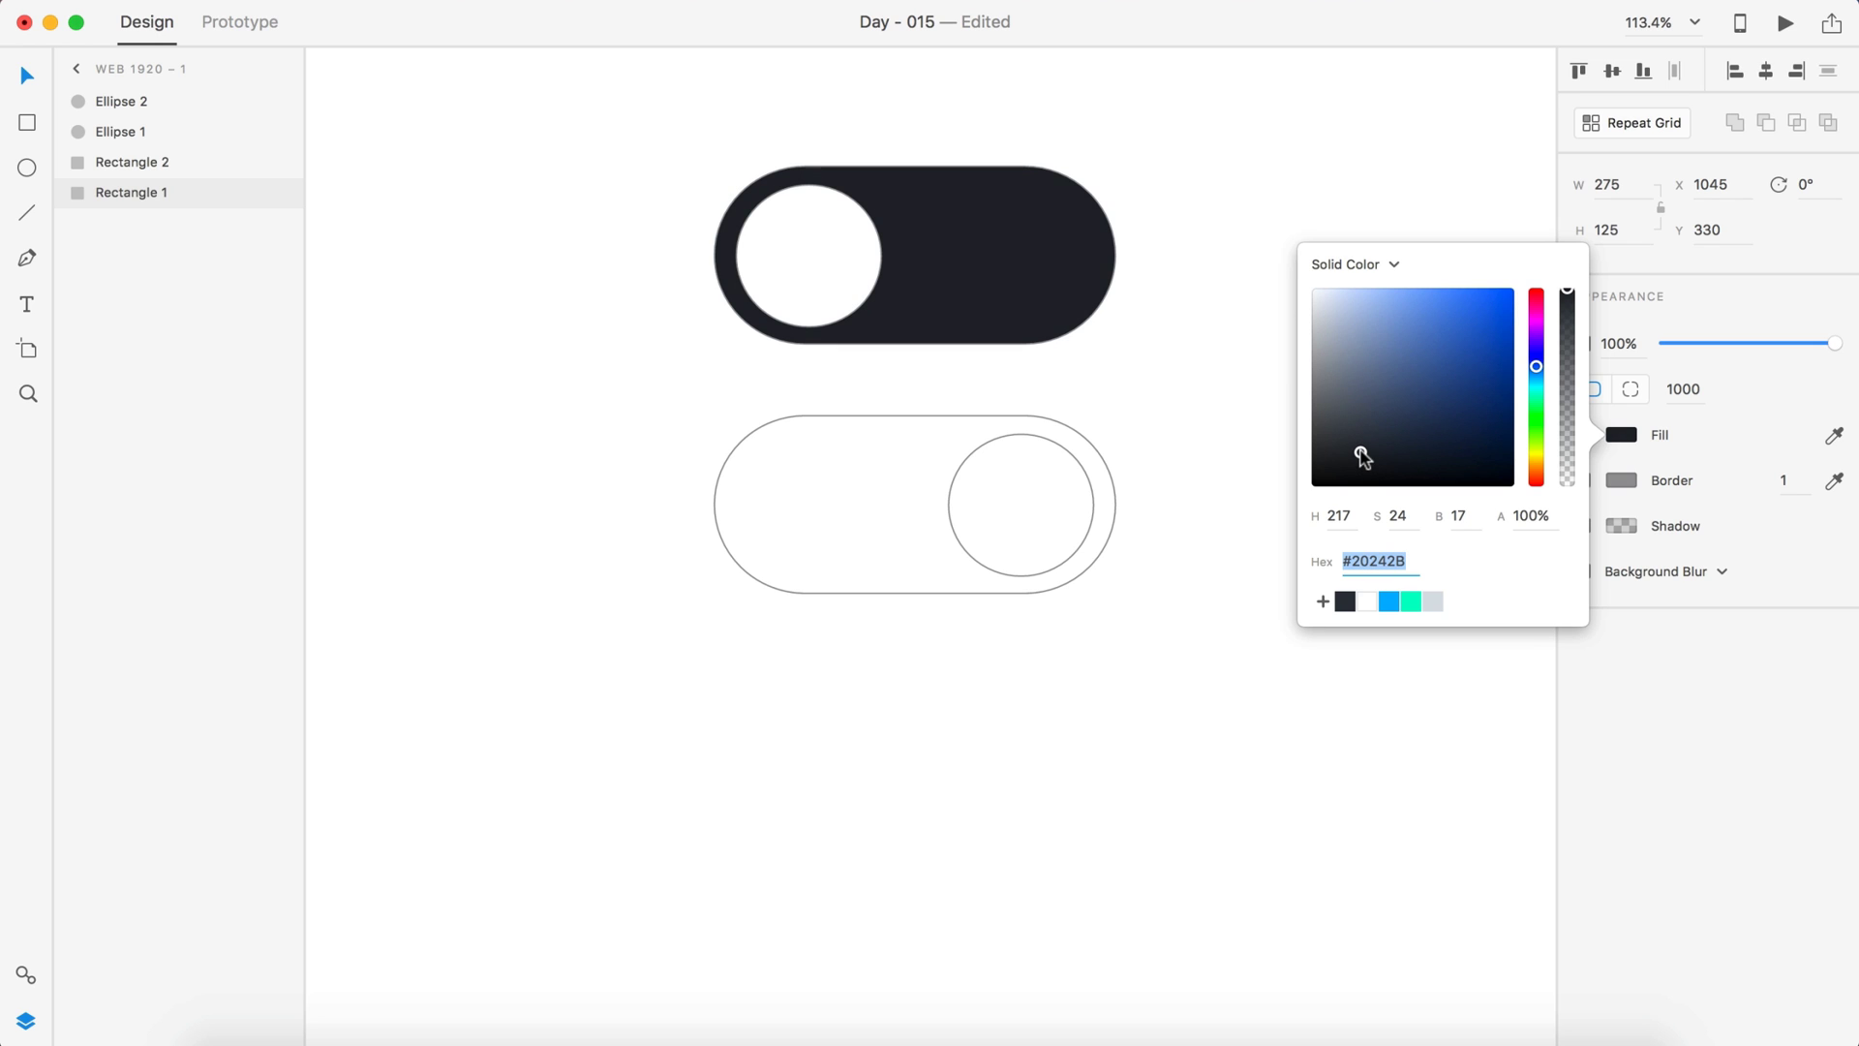
click(1321, 604)
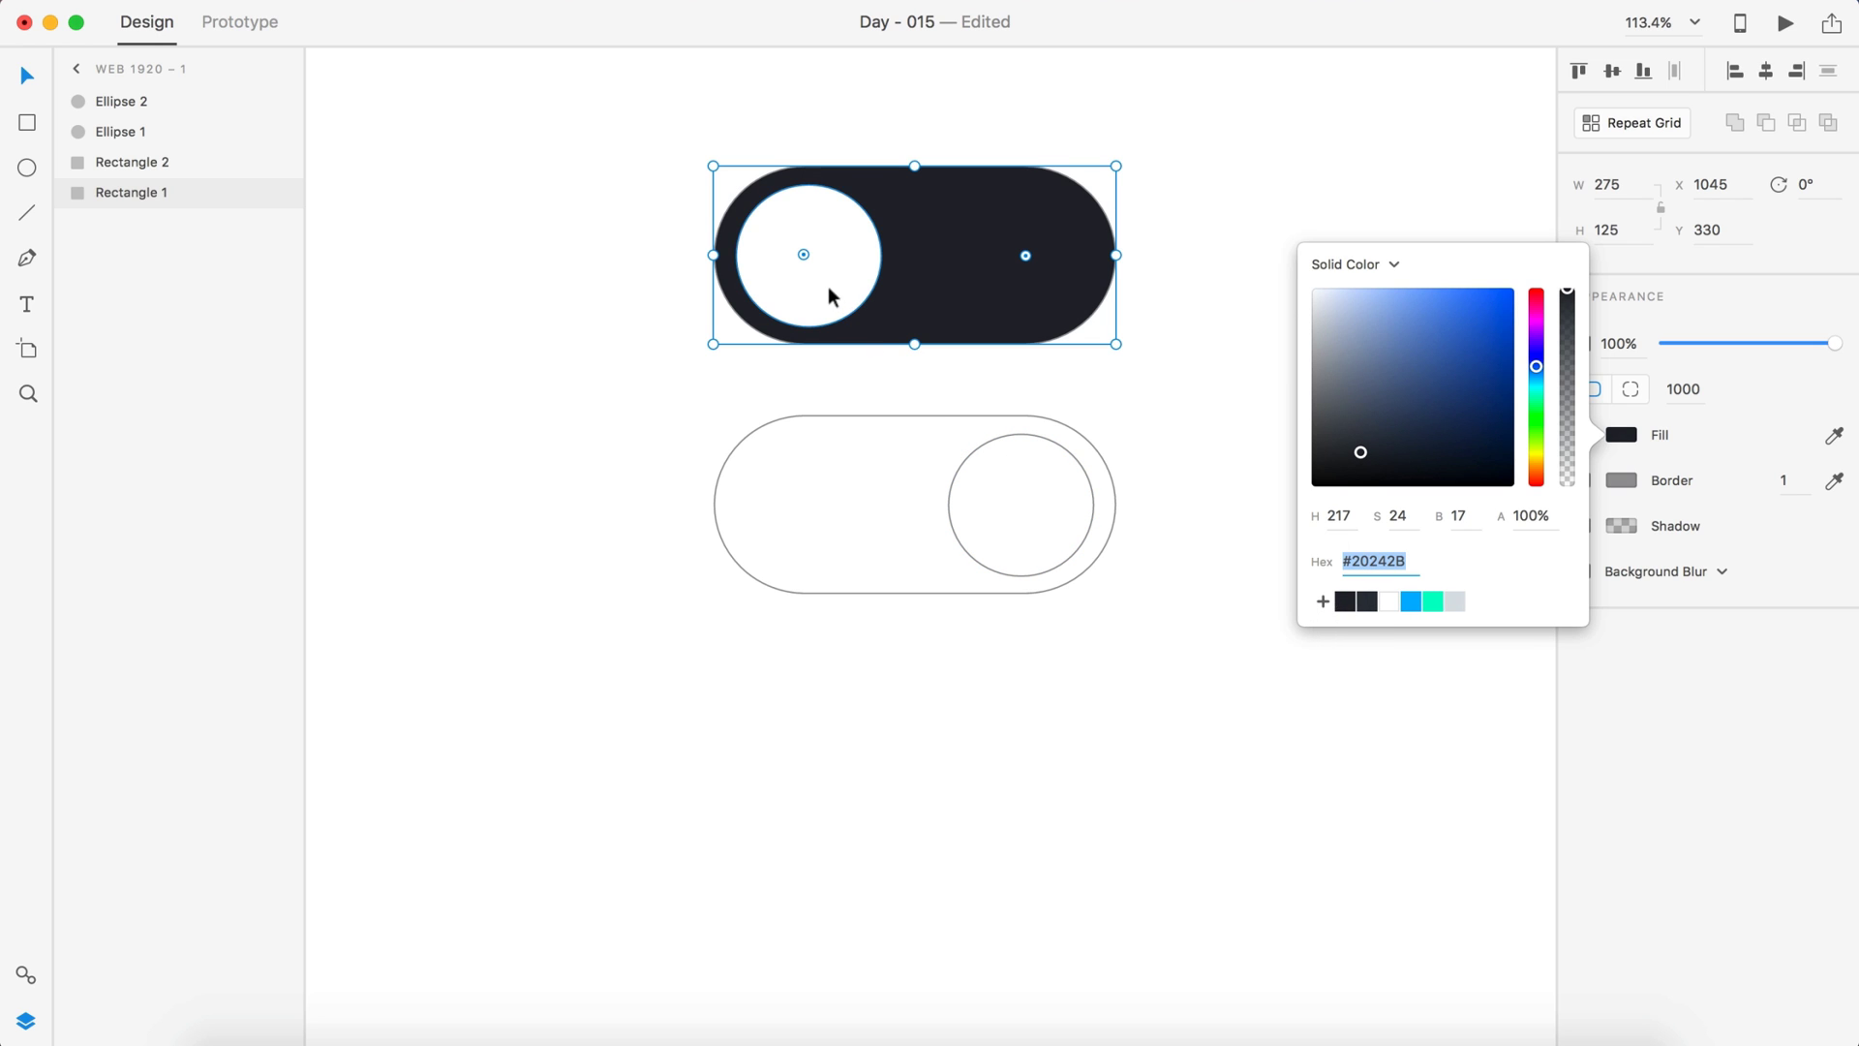
Fill the top knob with #2C323B and remove its border
click(828, 288)
click(1621, 389)
click(1365, 557)
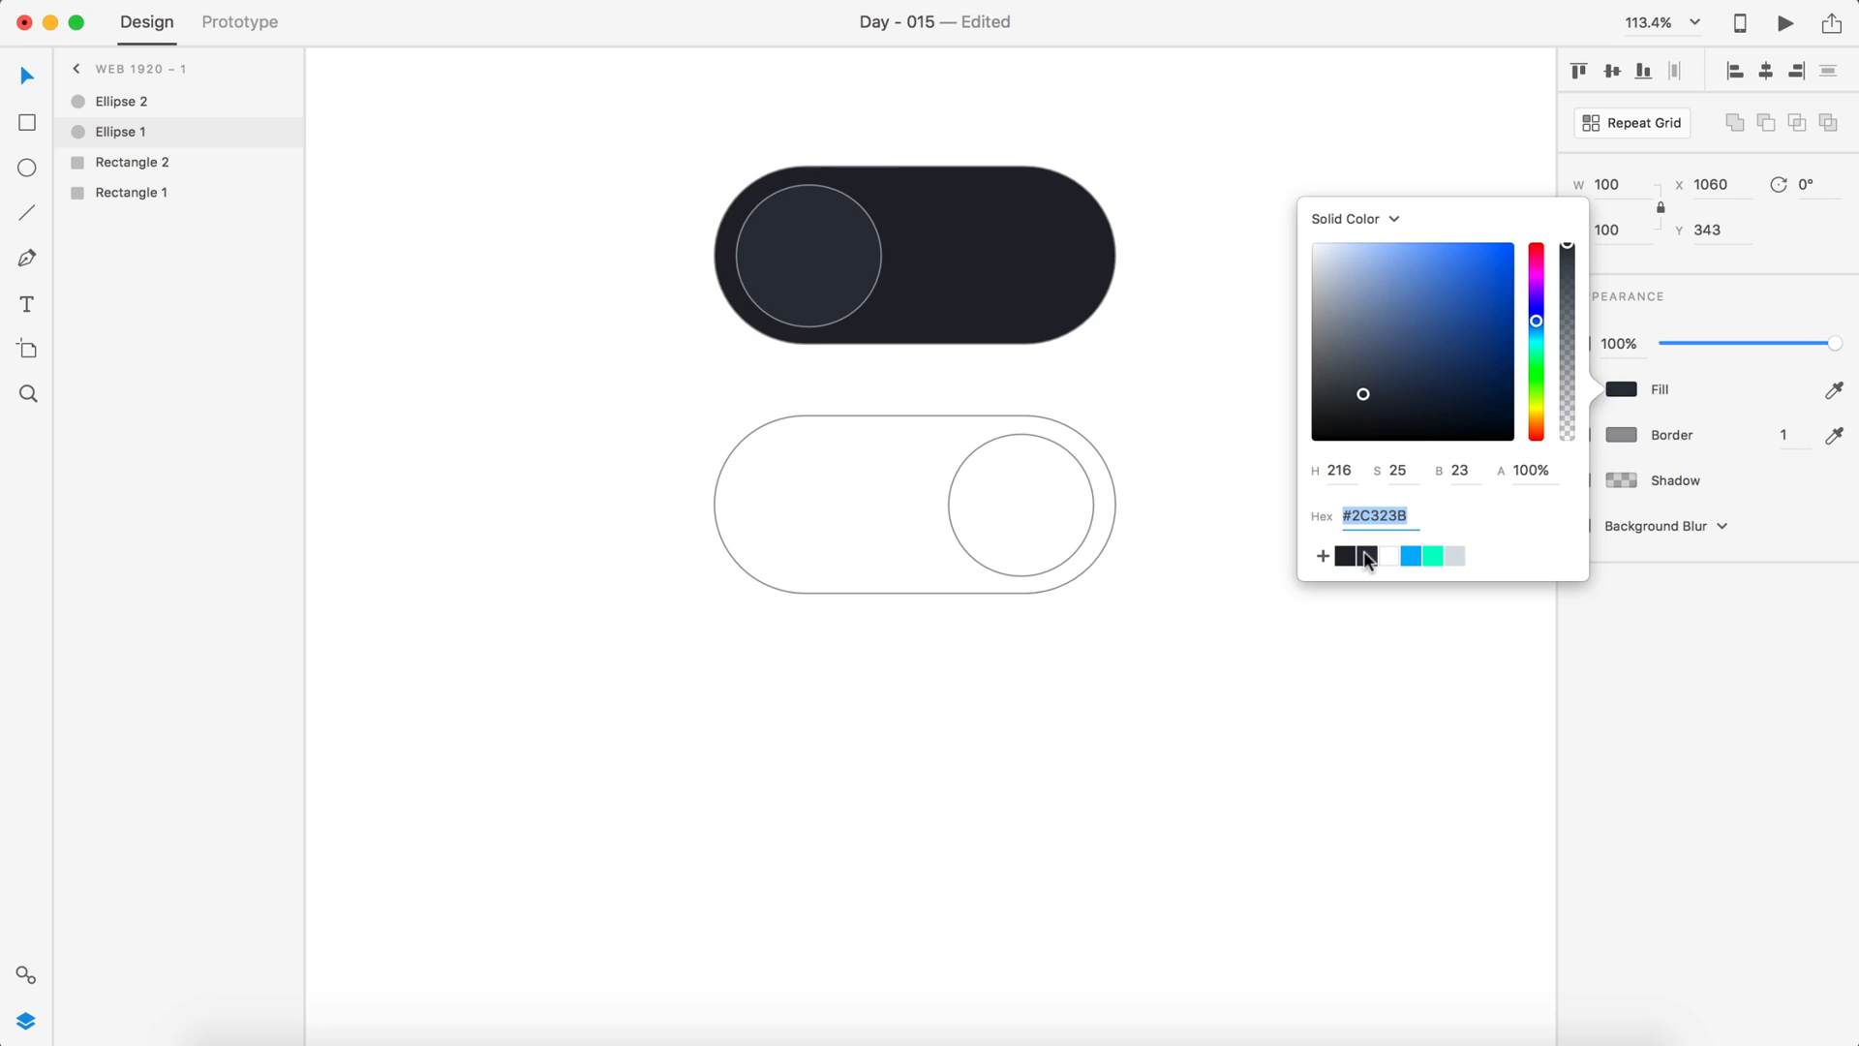
click(1612, 449)
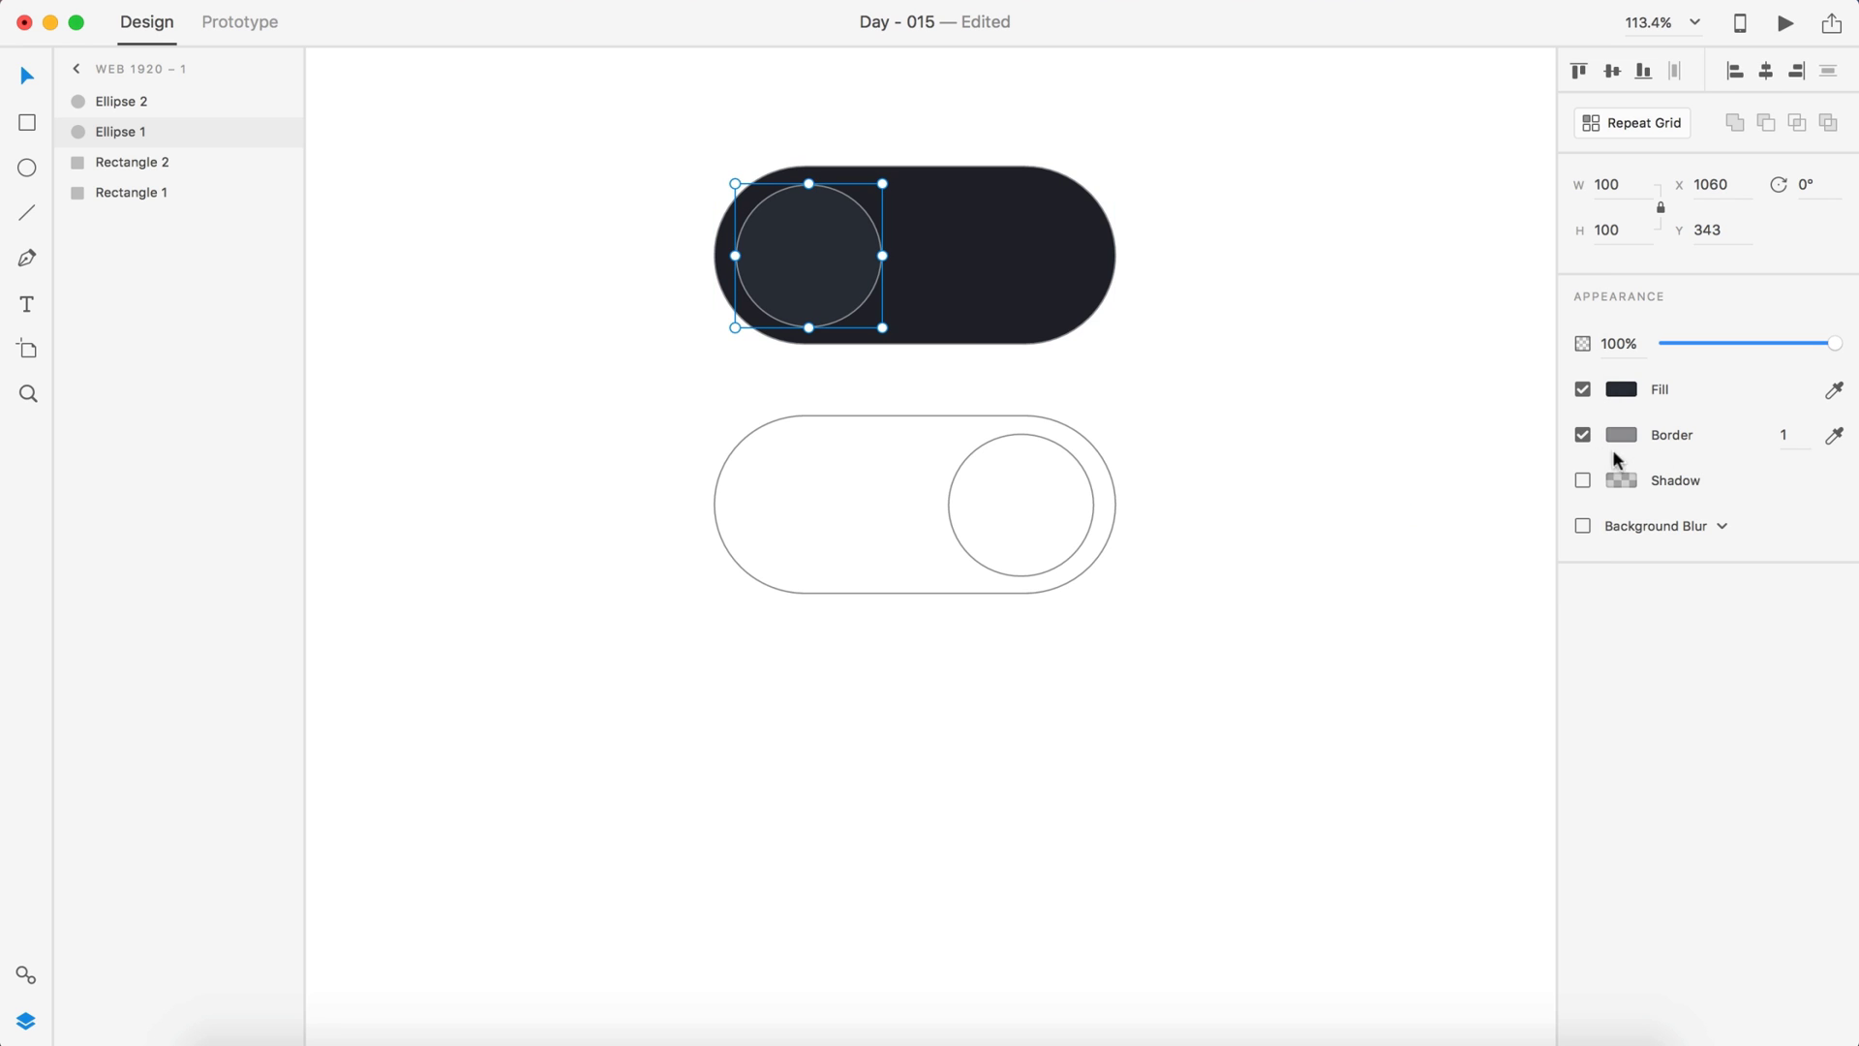
click(1584, 436)
click(1324, 431)
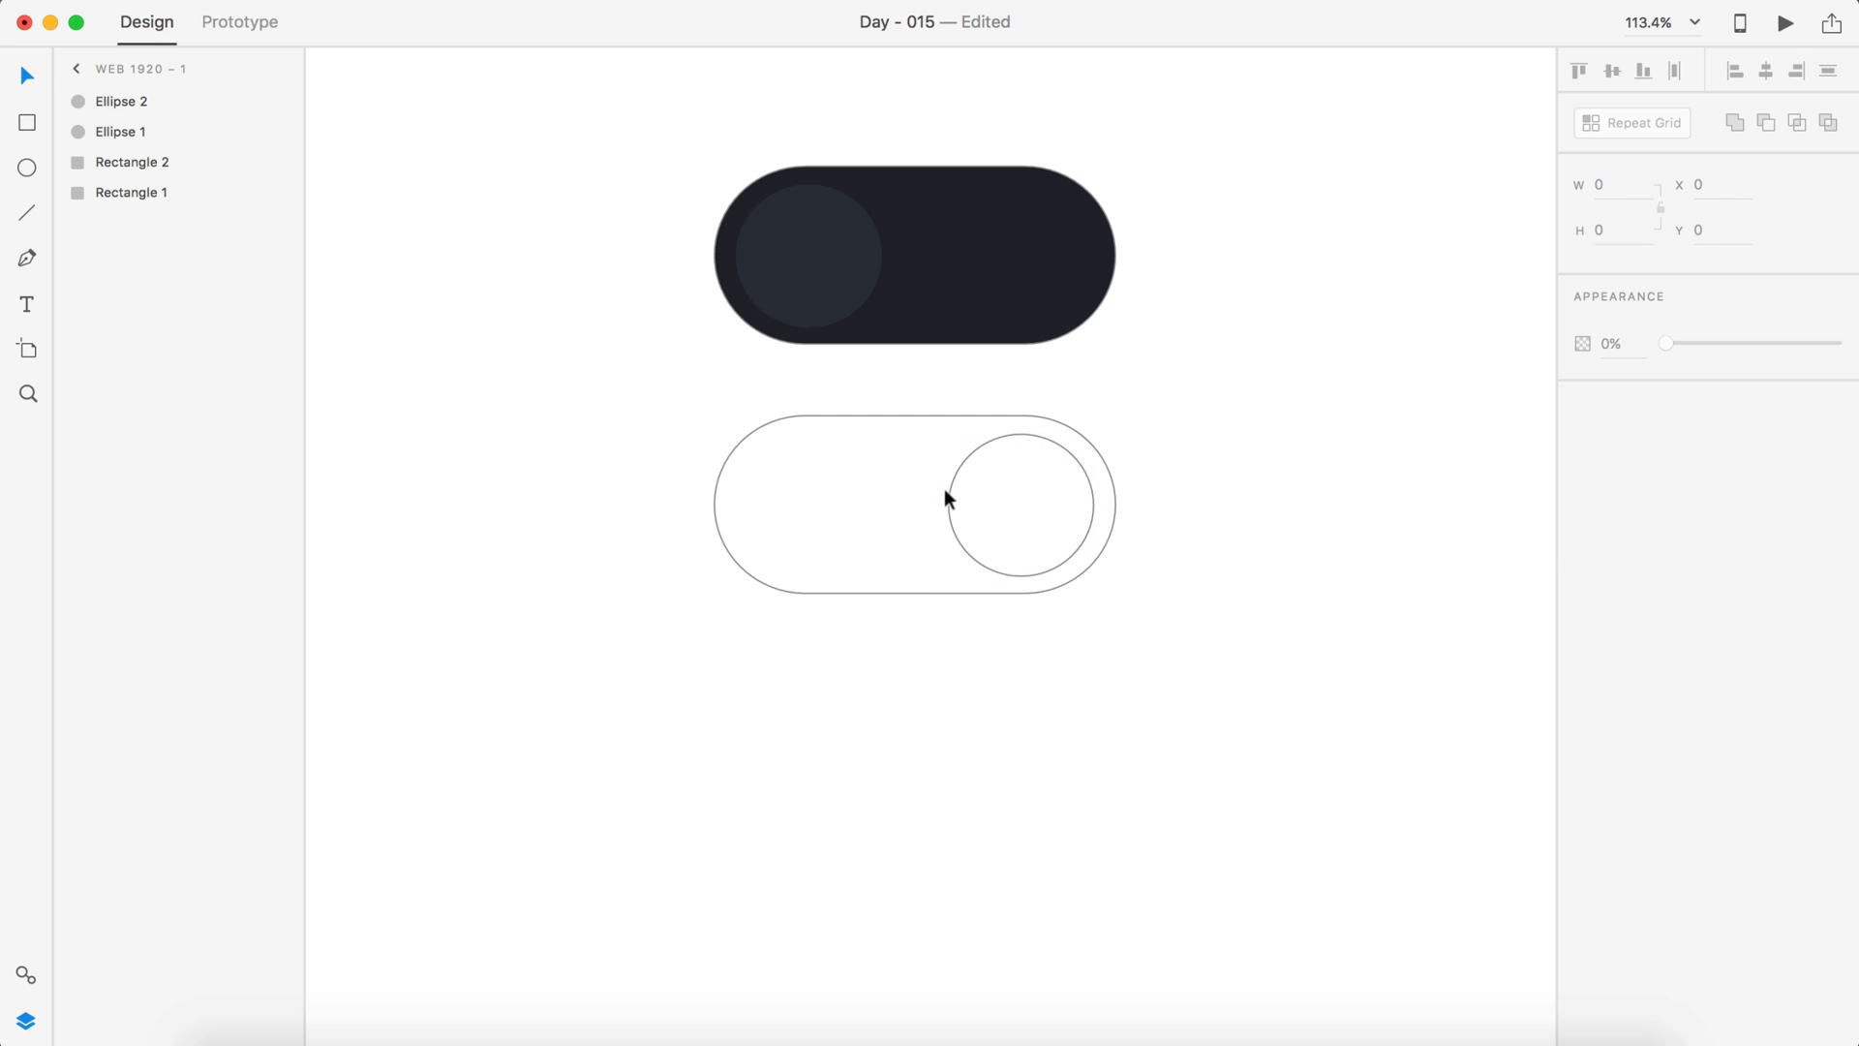
click(820, 502)
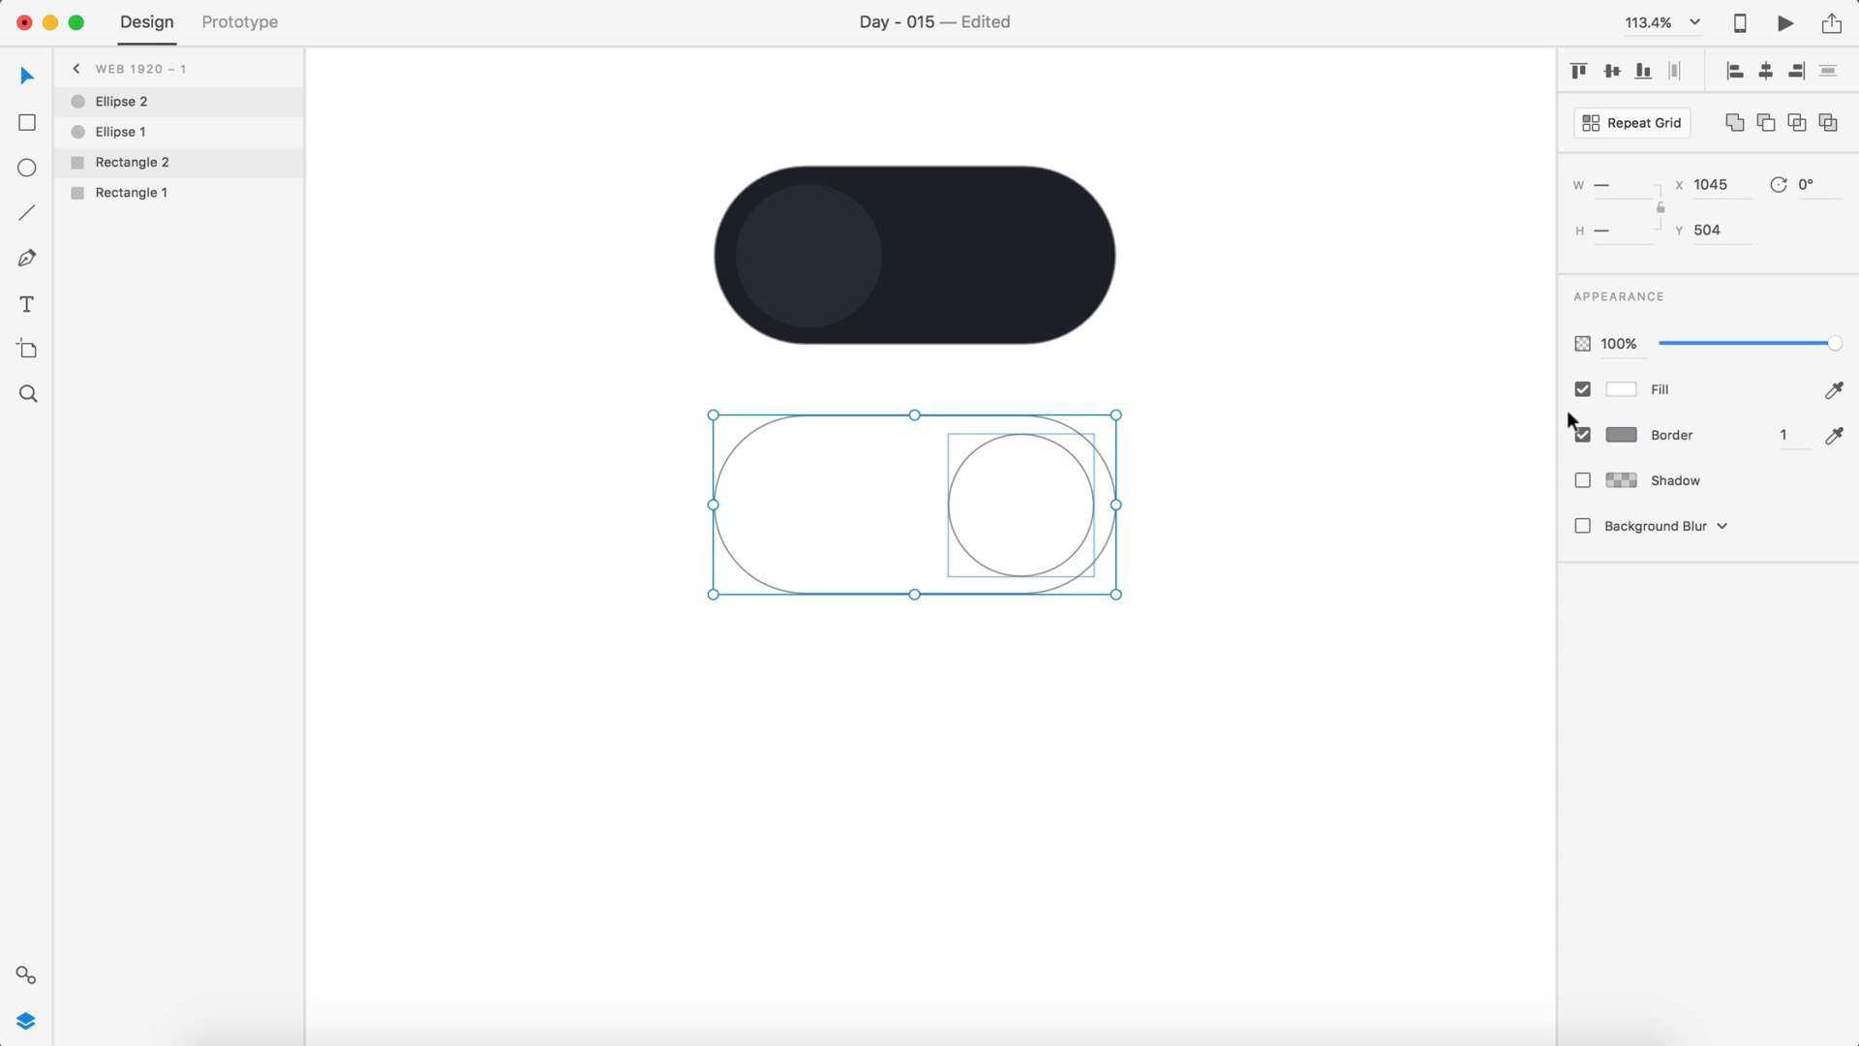
Remove both tracks' borders and fill the lower track with the dark swatch
click(1034, 263)
click(1584, 480)
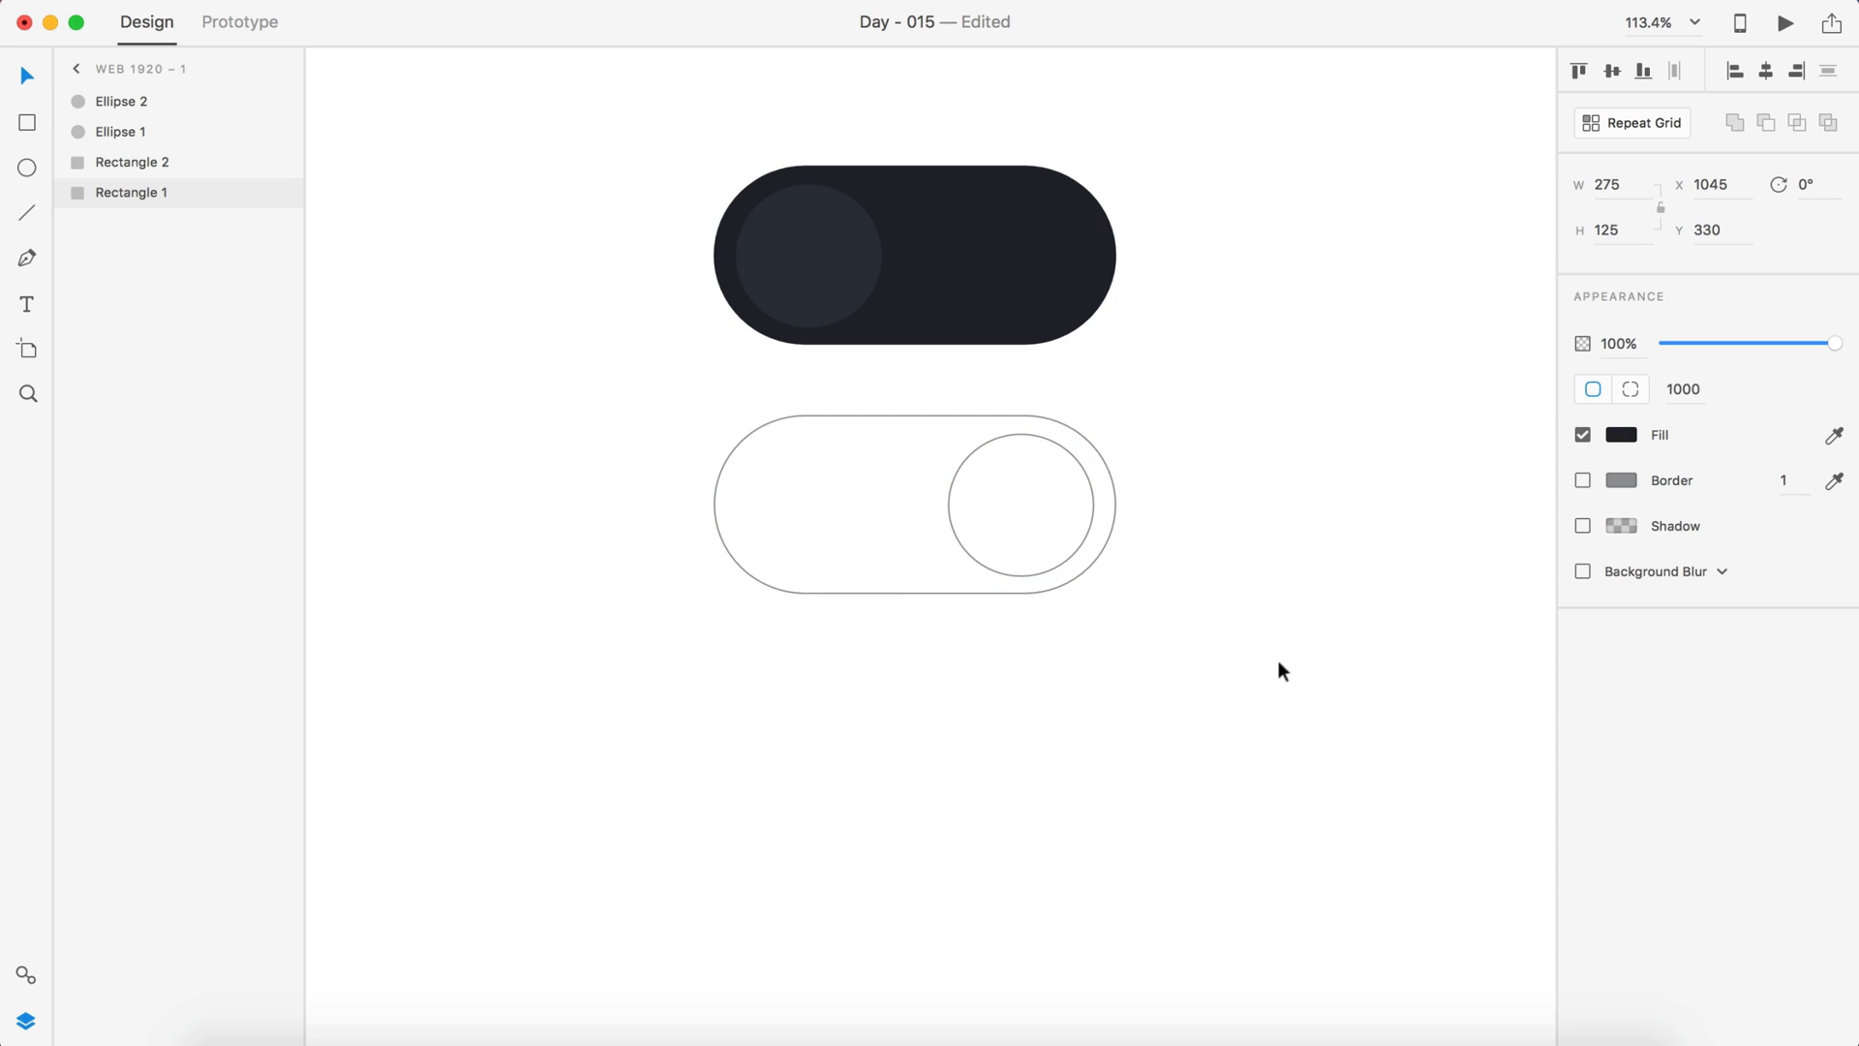
click(924, 494)
click(1583, 435)
click(1619, 389)
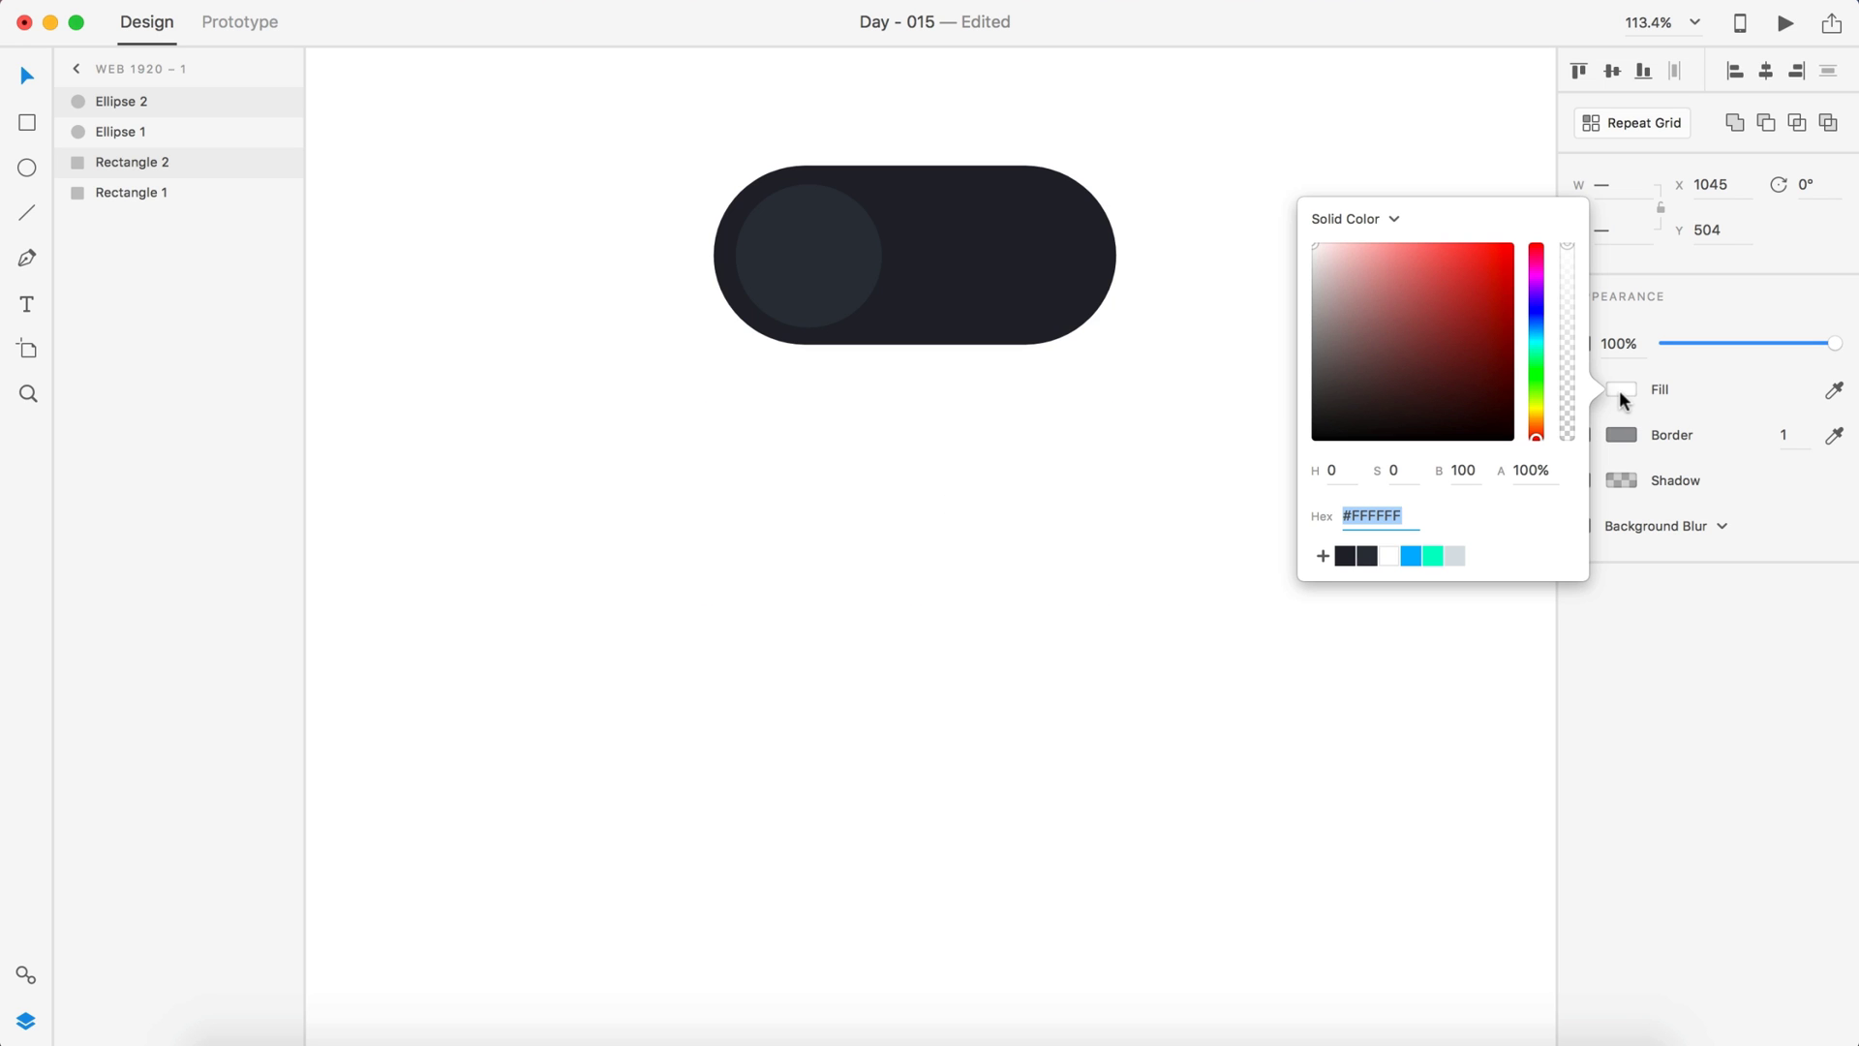
click(1345, 554)
click(1096, 627)
Fill the lower knob with #2C323B and give it a blue #08B3FF border
click(964, 523)
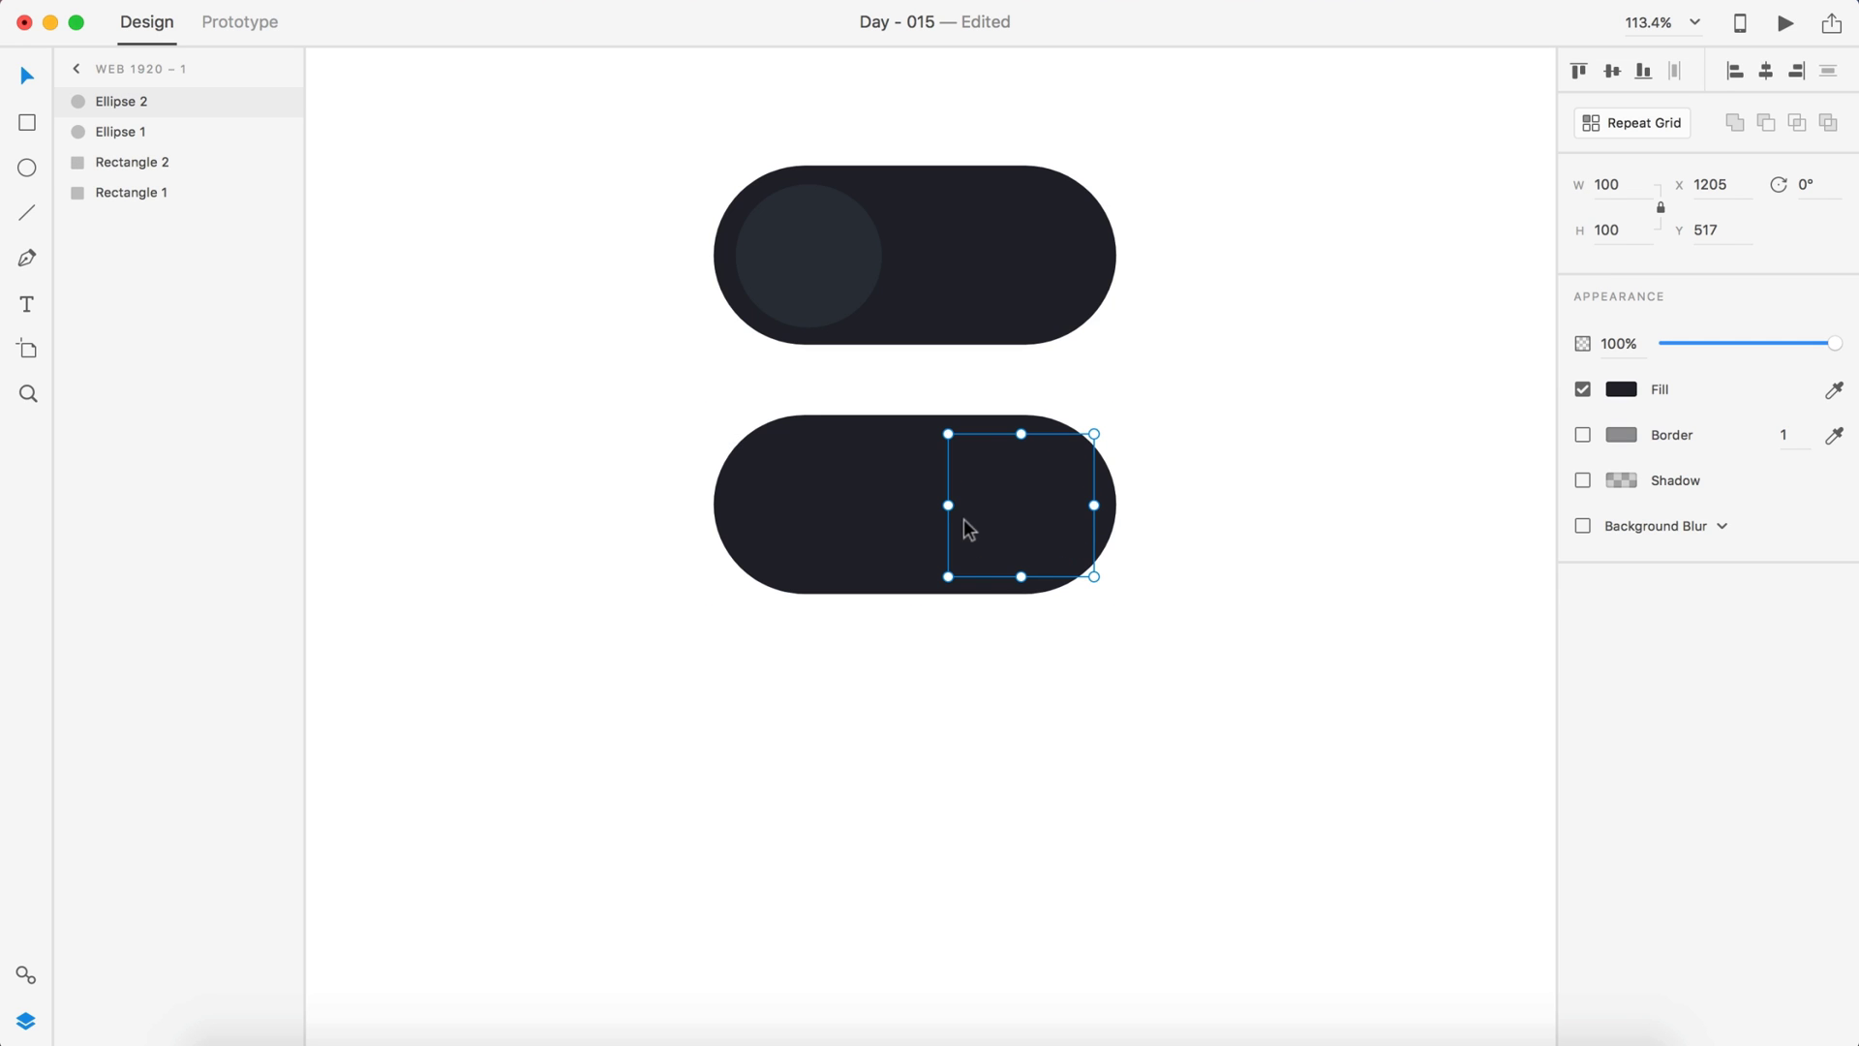
click(1621, 389)
click(1366, 557)
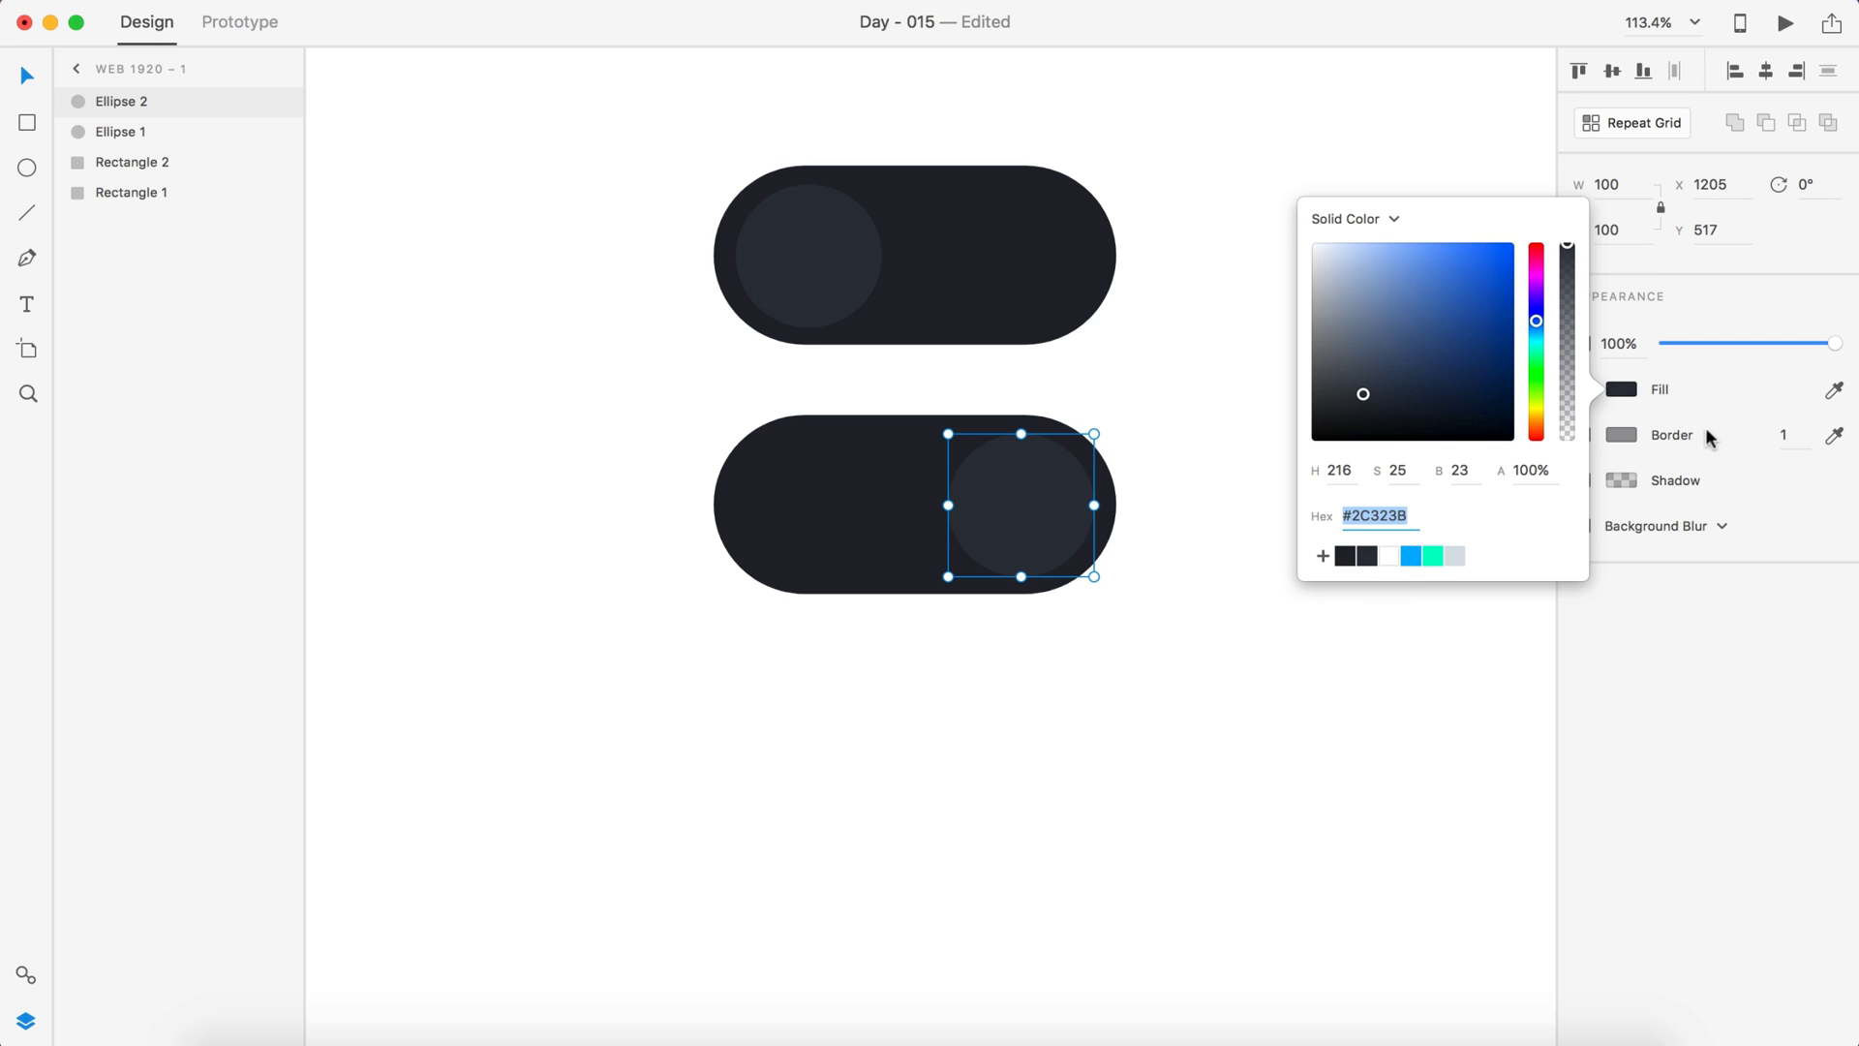
click(1621, 435)
click(1580, 440)
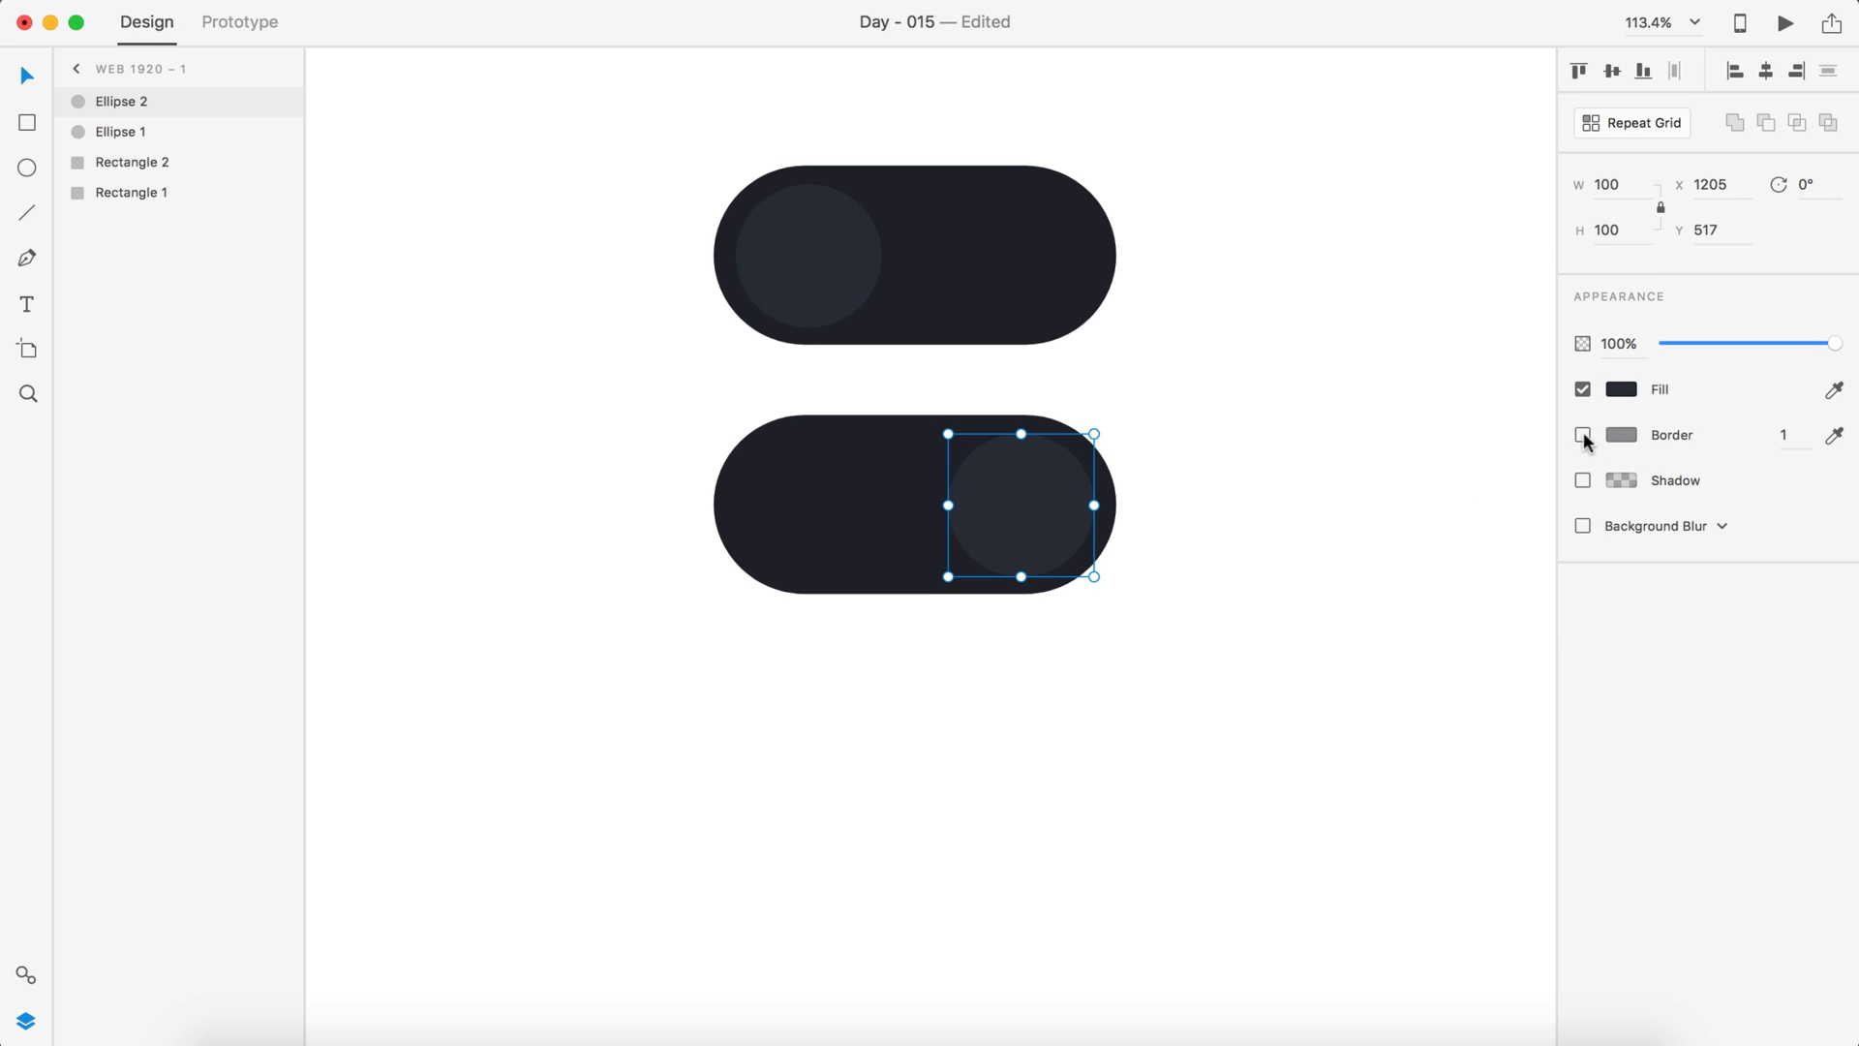
click(1586, 434)
click(1615, 431)
click(1411, 587)
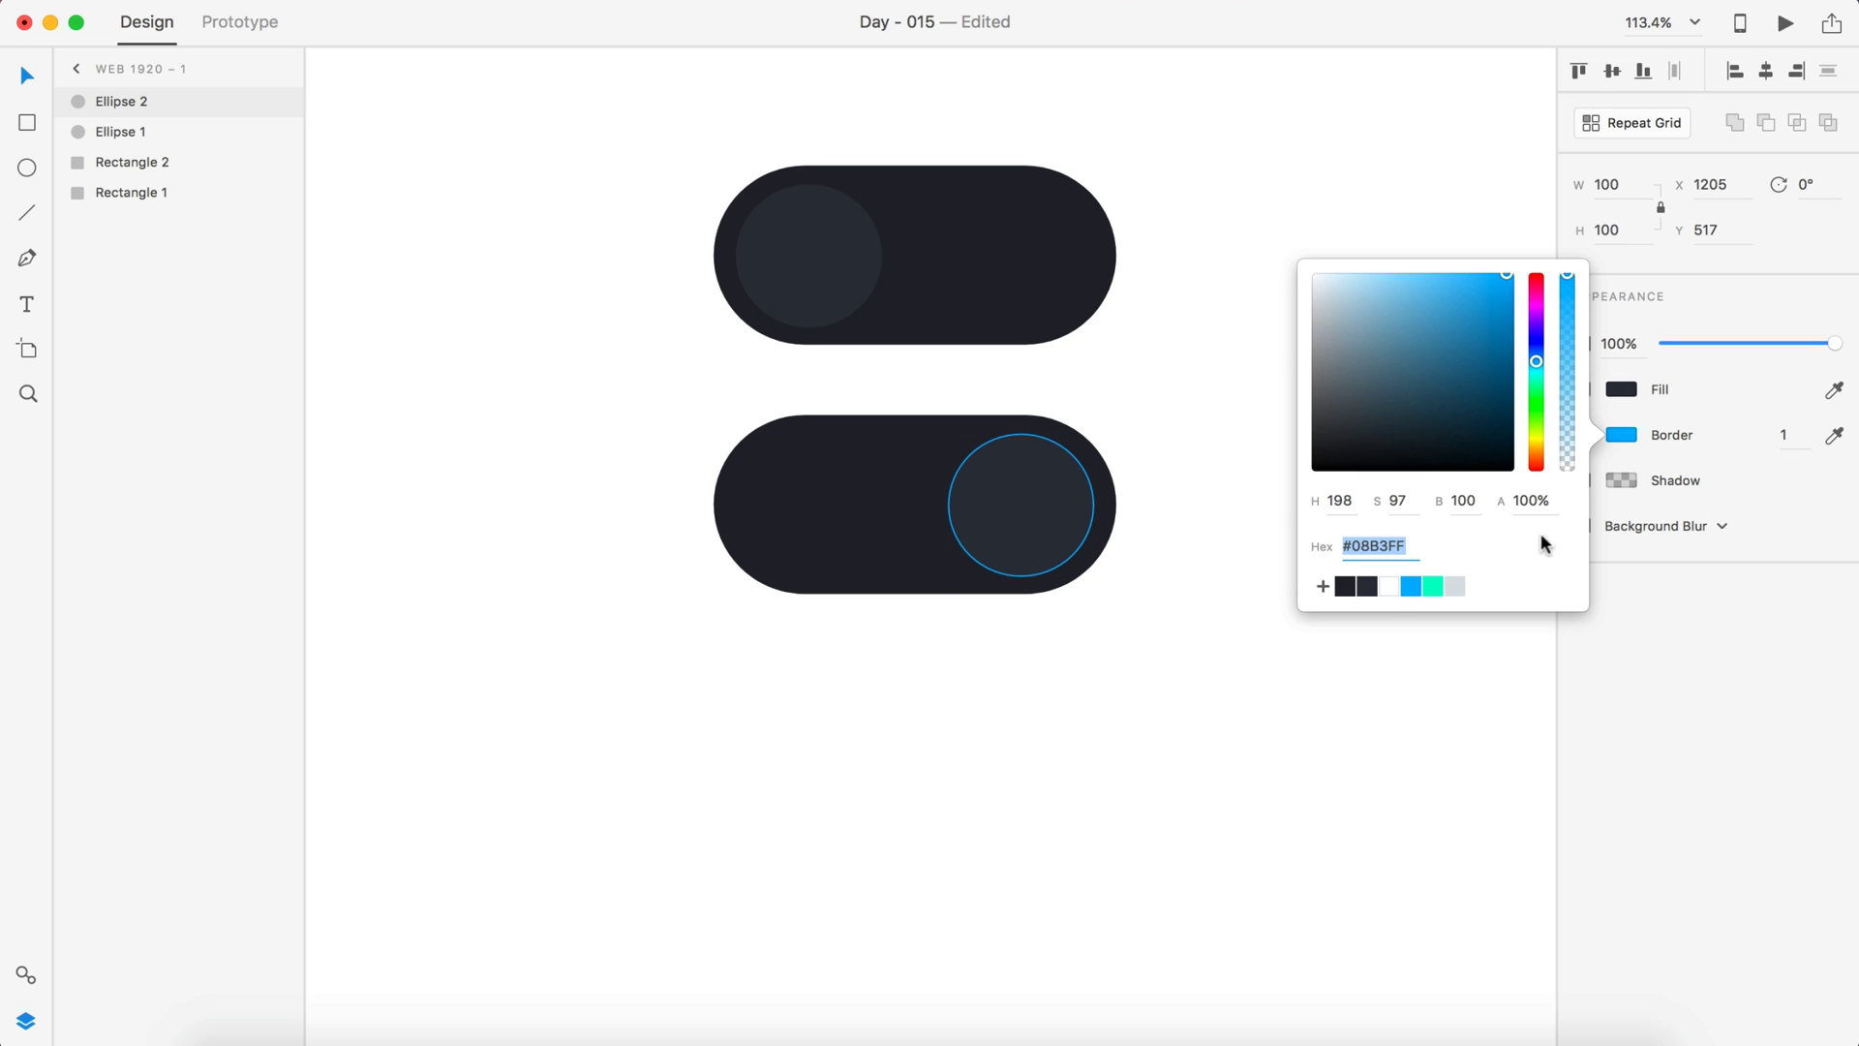
click(1332, 625)
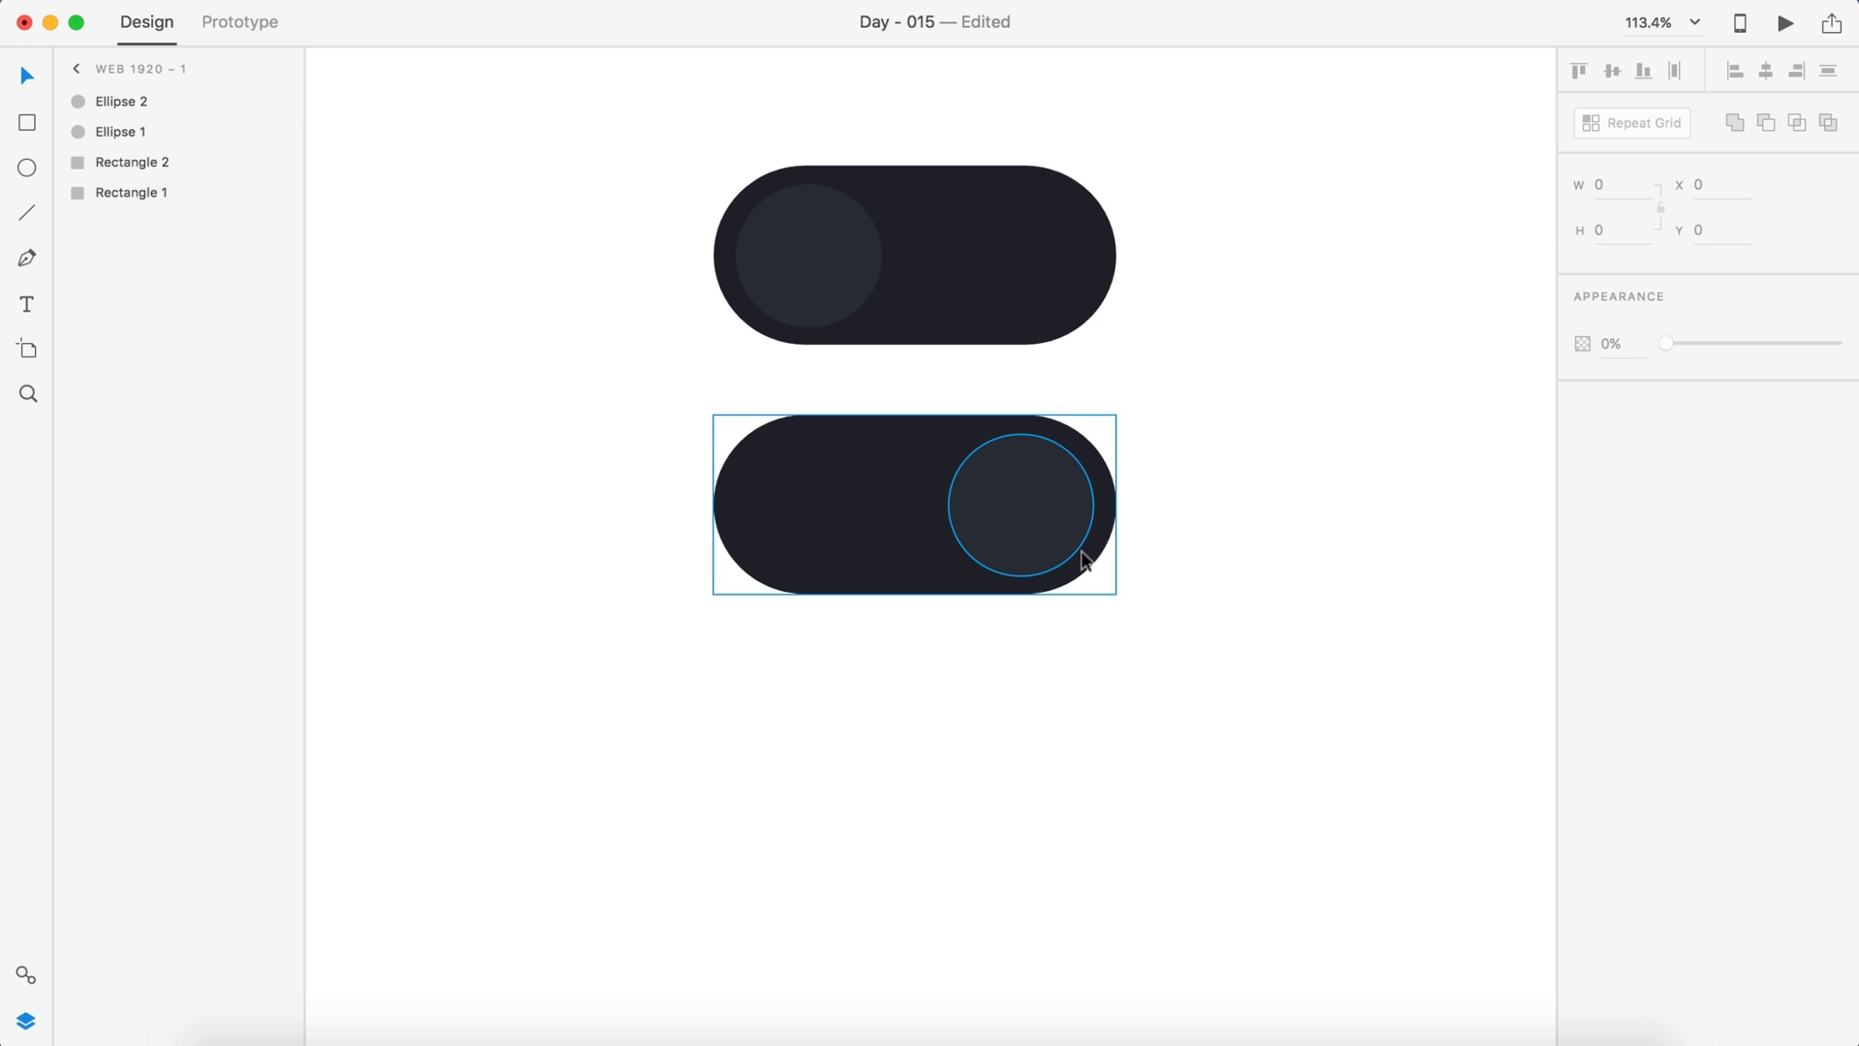
Thicken the ON knob's border to 2
click(1030, 528)
click(1792, 438)
text(2)
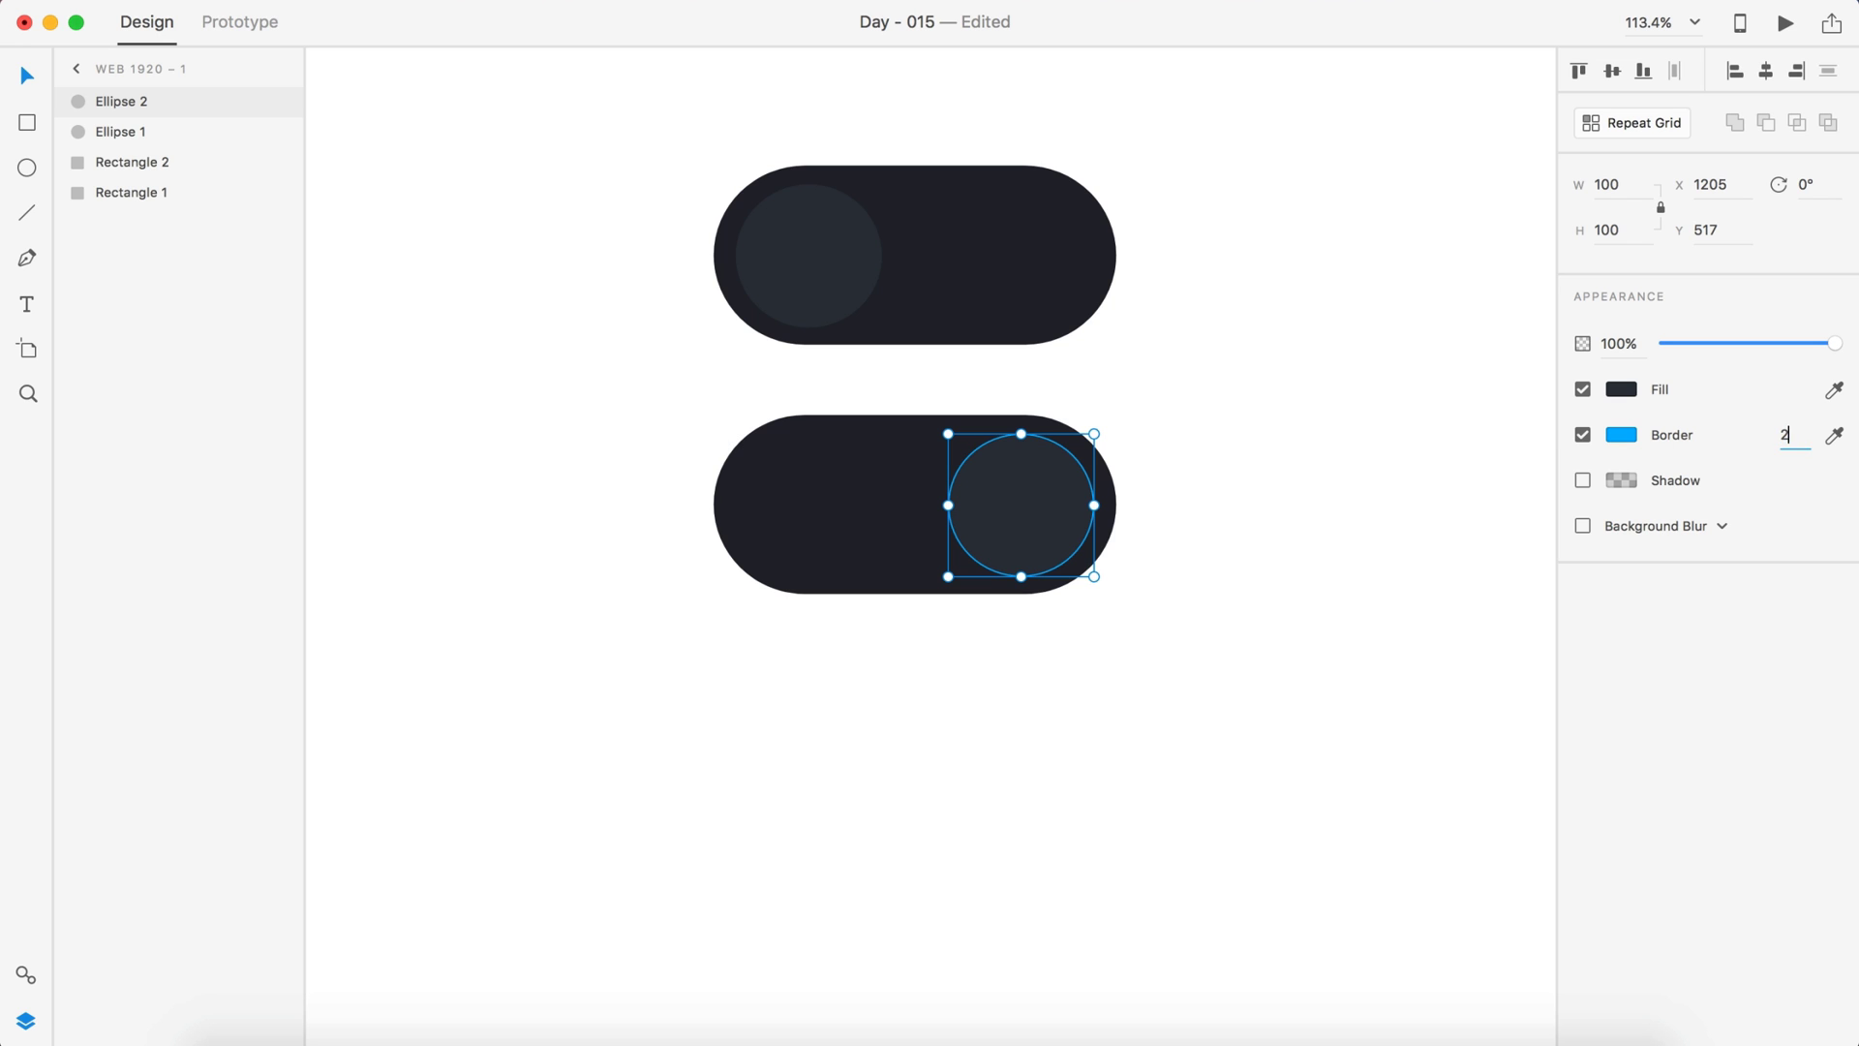
click(1176, 671)
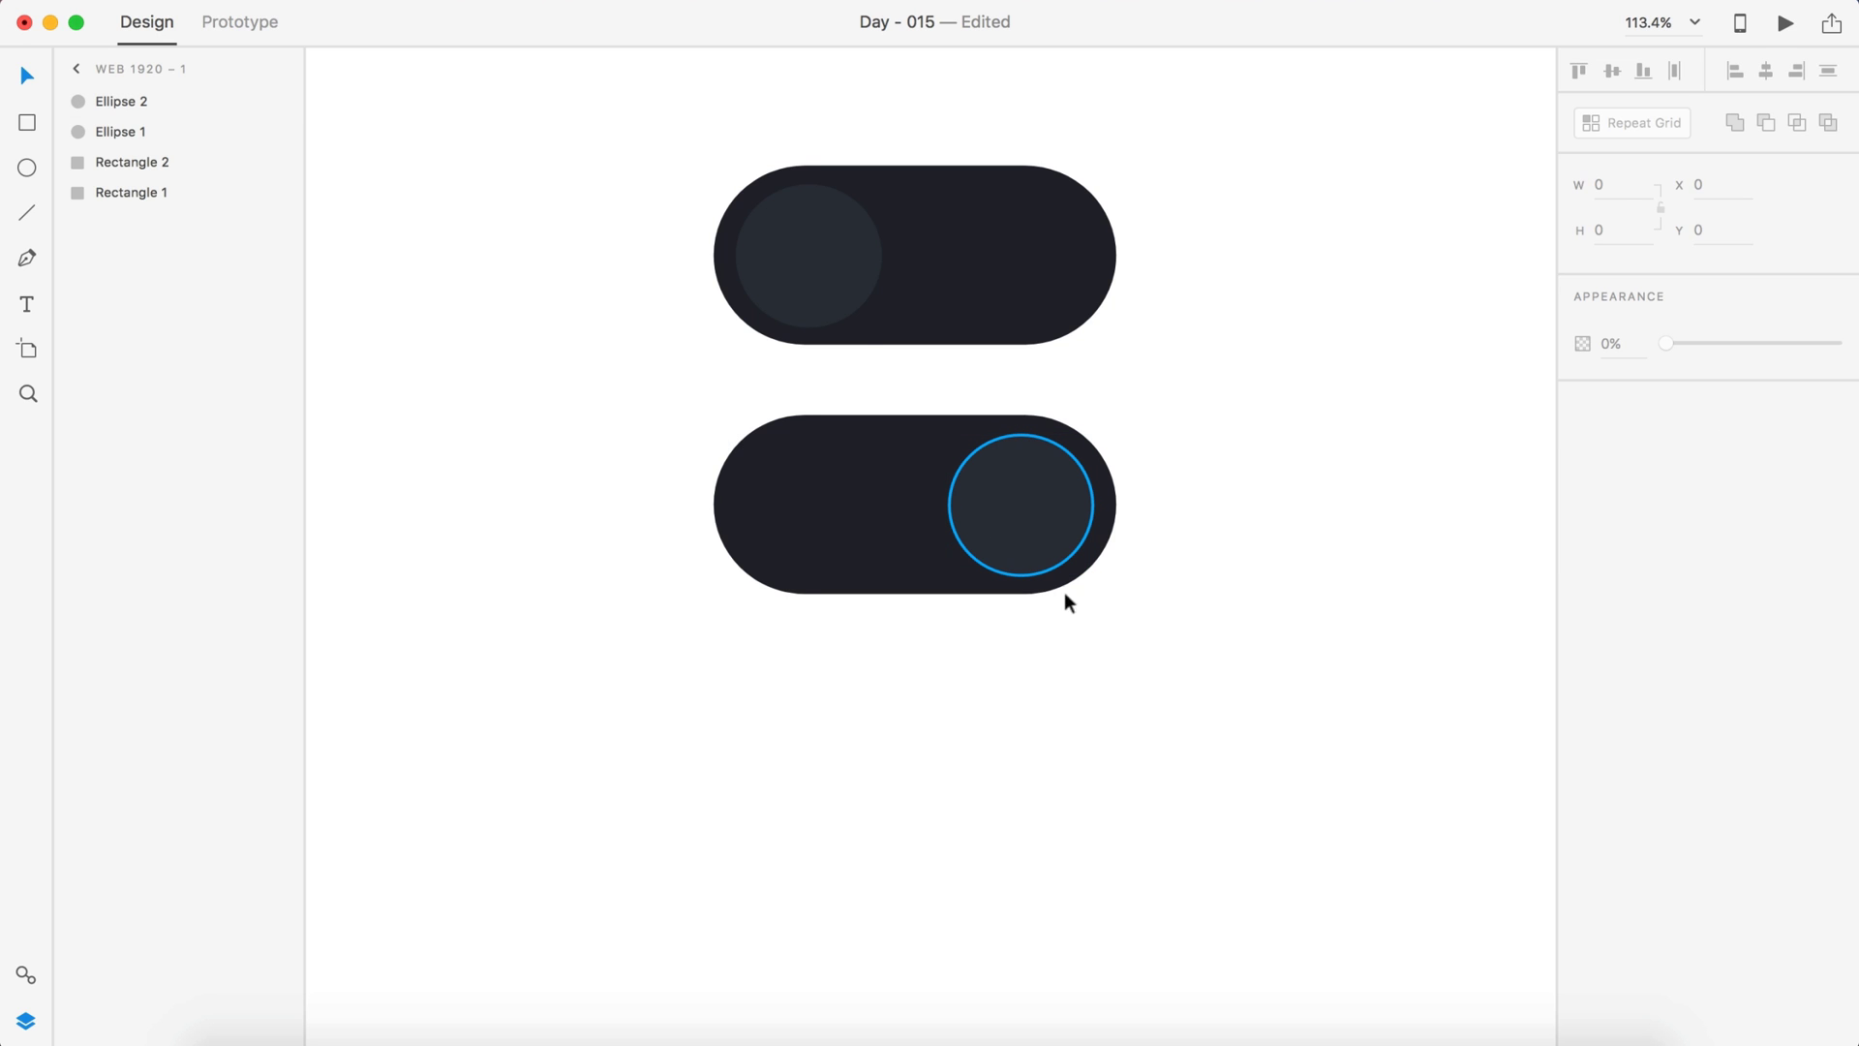
Give the OFF knob a red #B40D0D border
click(850, 258)
click(1792, 435)
click(1583, 435)
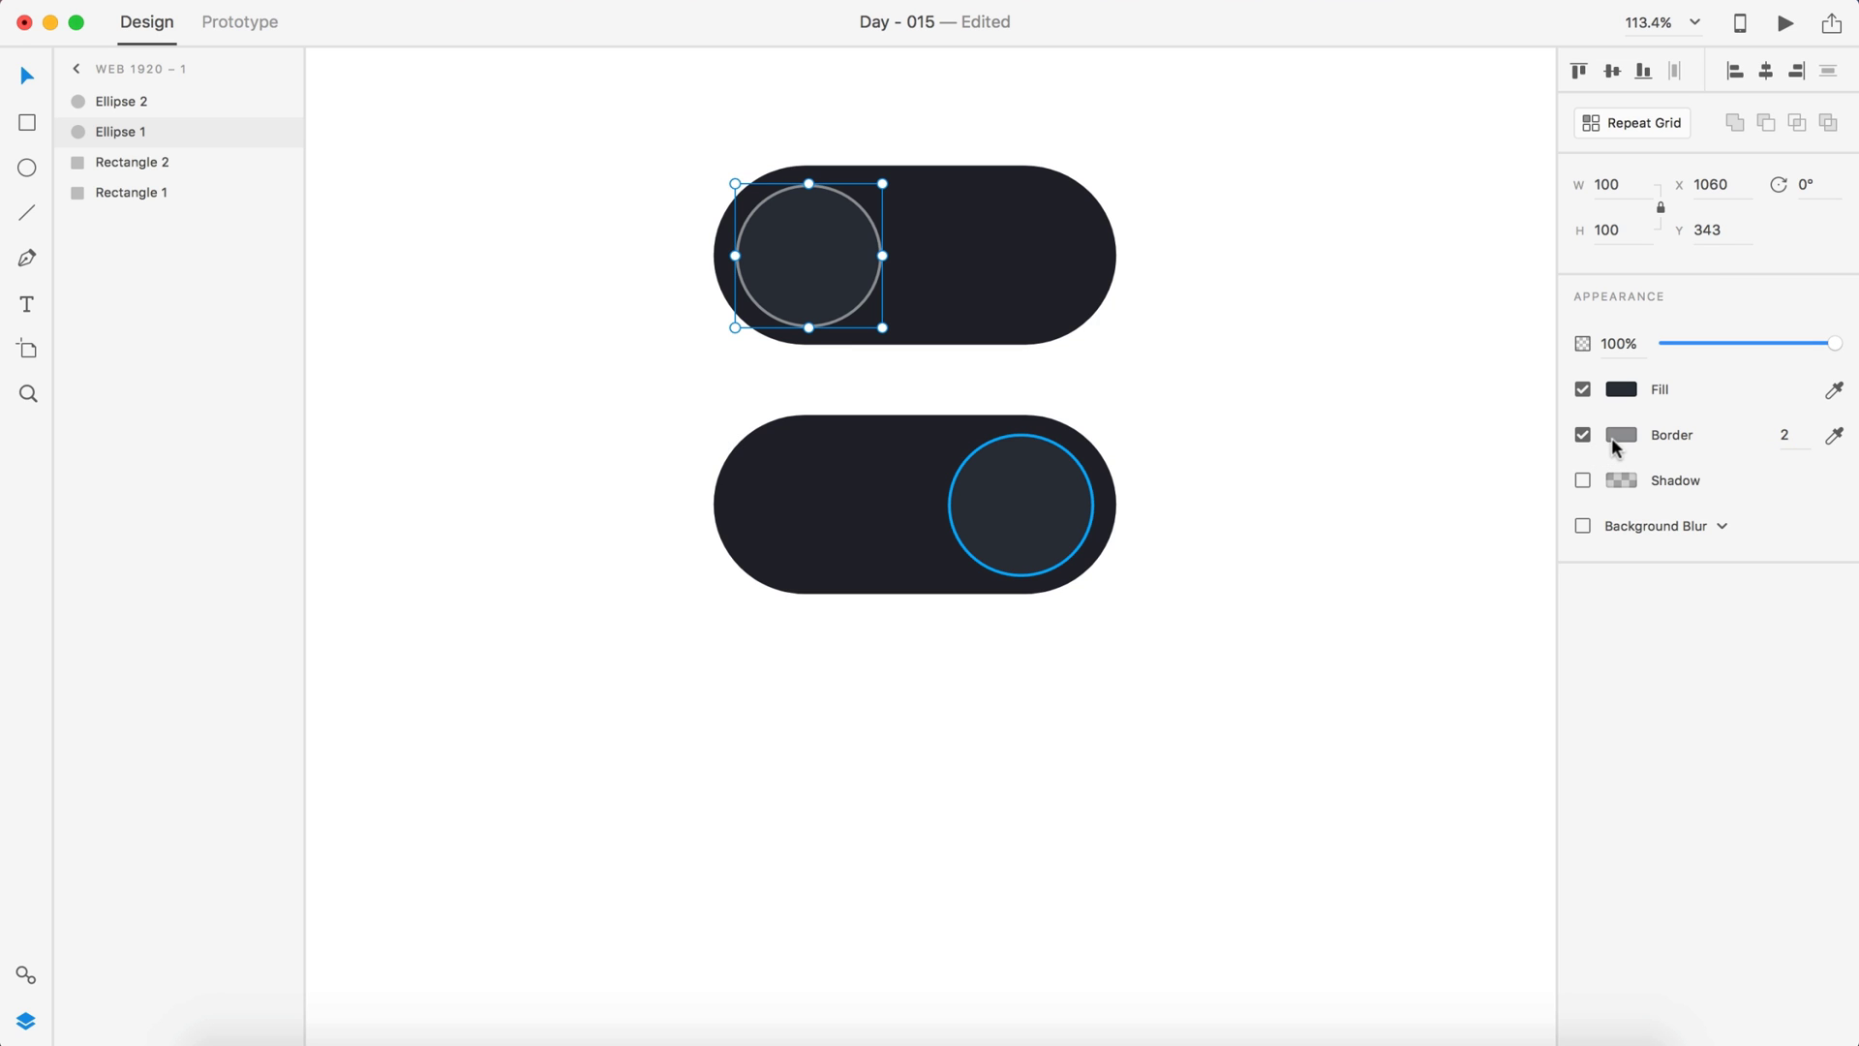
click(1619, 435)
click(1365, 586)
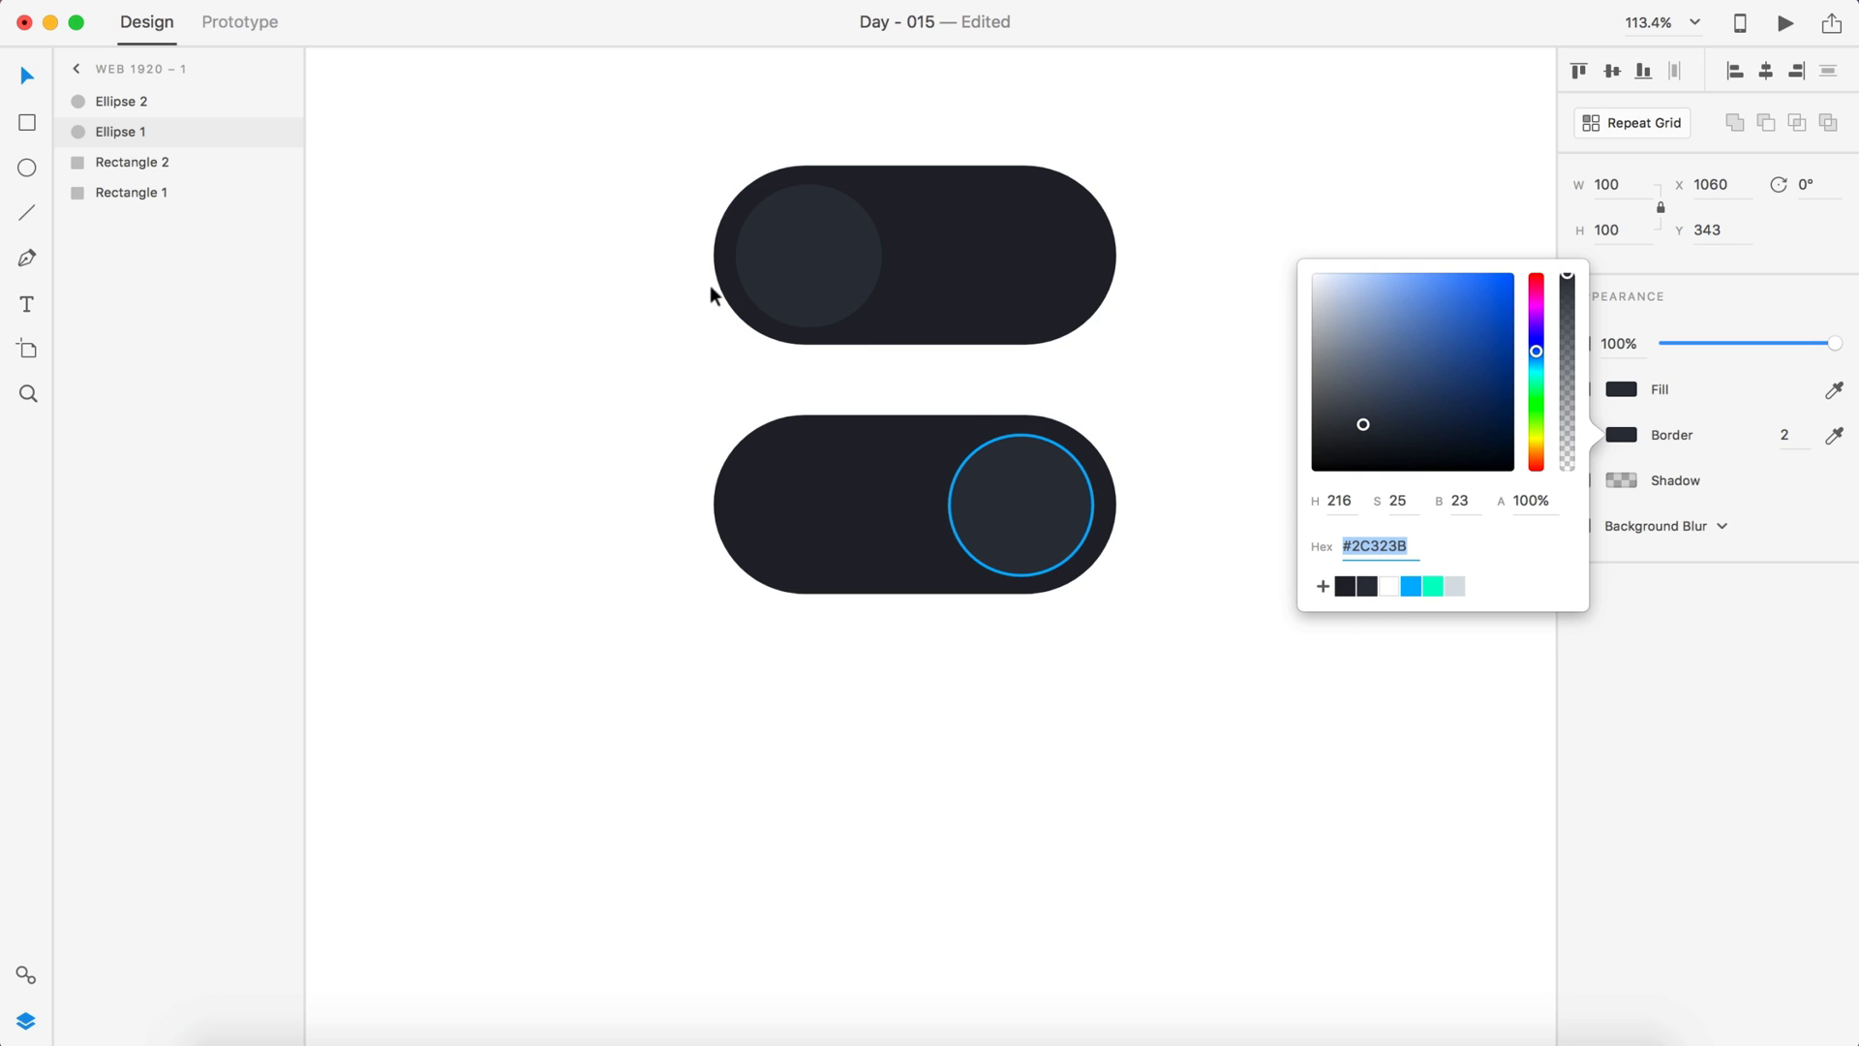
drag(1537, 290, 1534, 246)
click(1472, 332)
drag(1473, 333, 1500, 335)
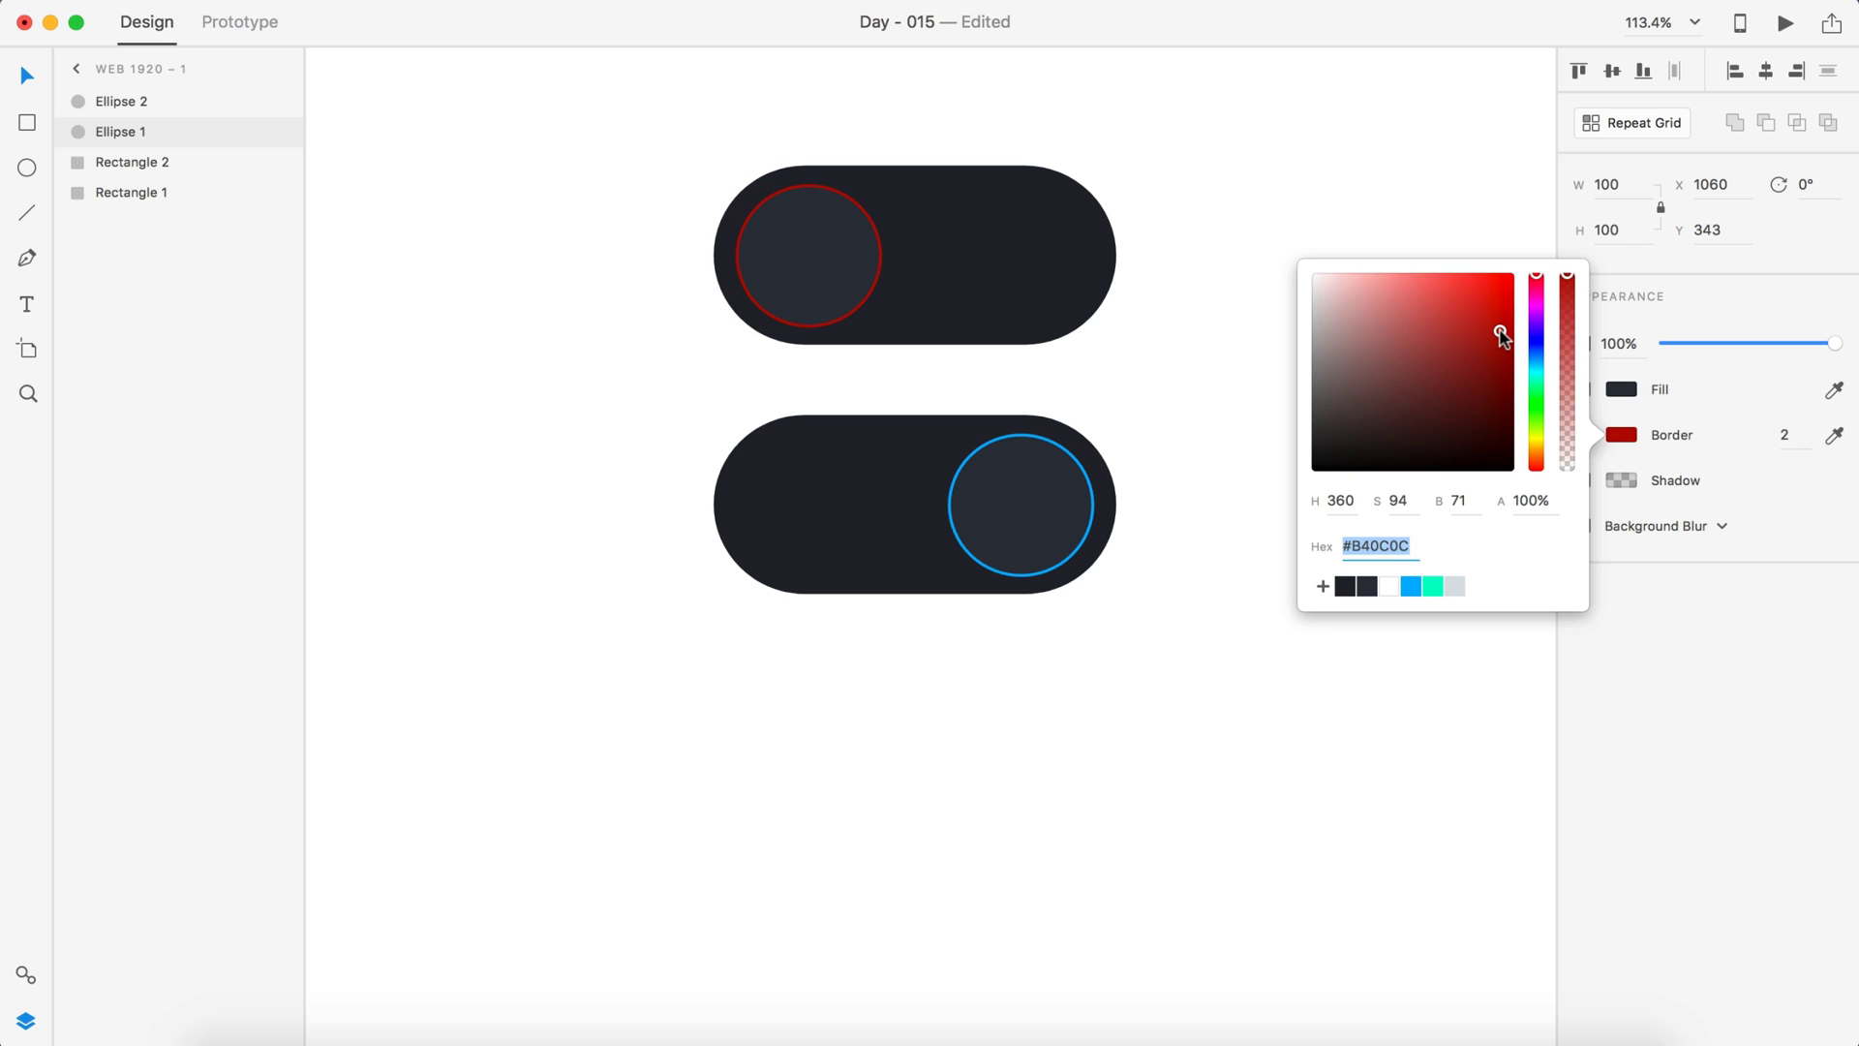
click(1151, 405)
Try a green border on the ON knob, then undo it
scroll(1150, 404, down, 5)
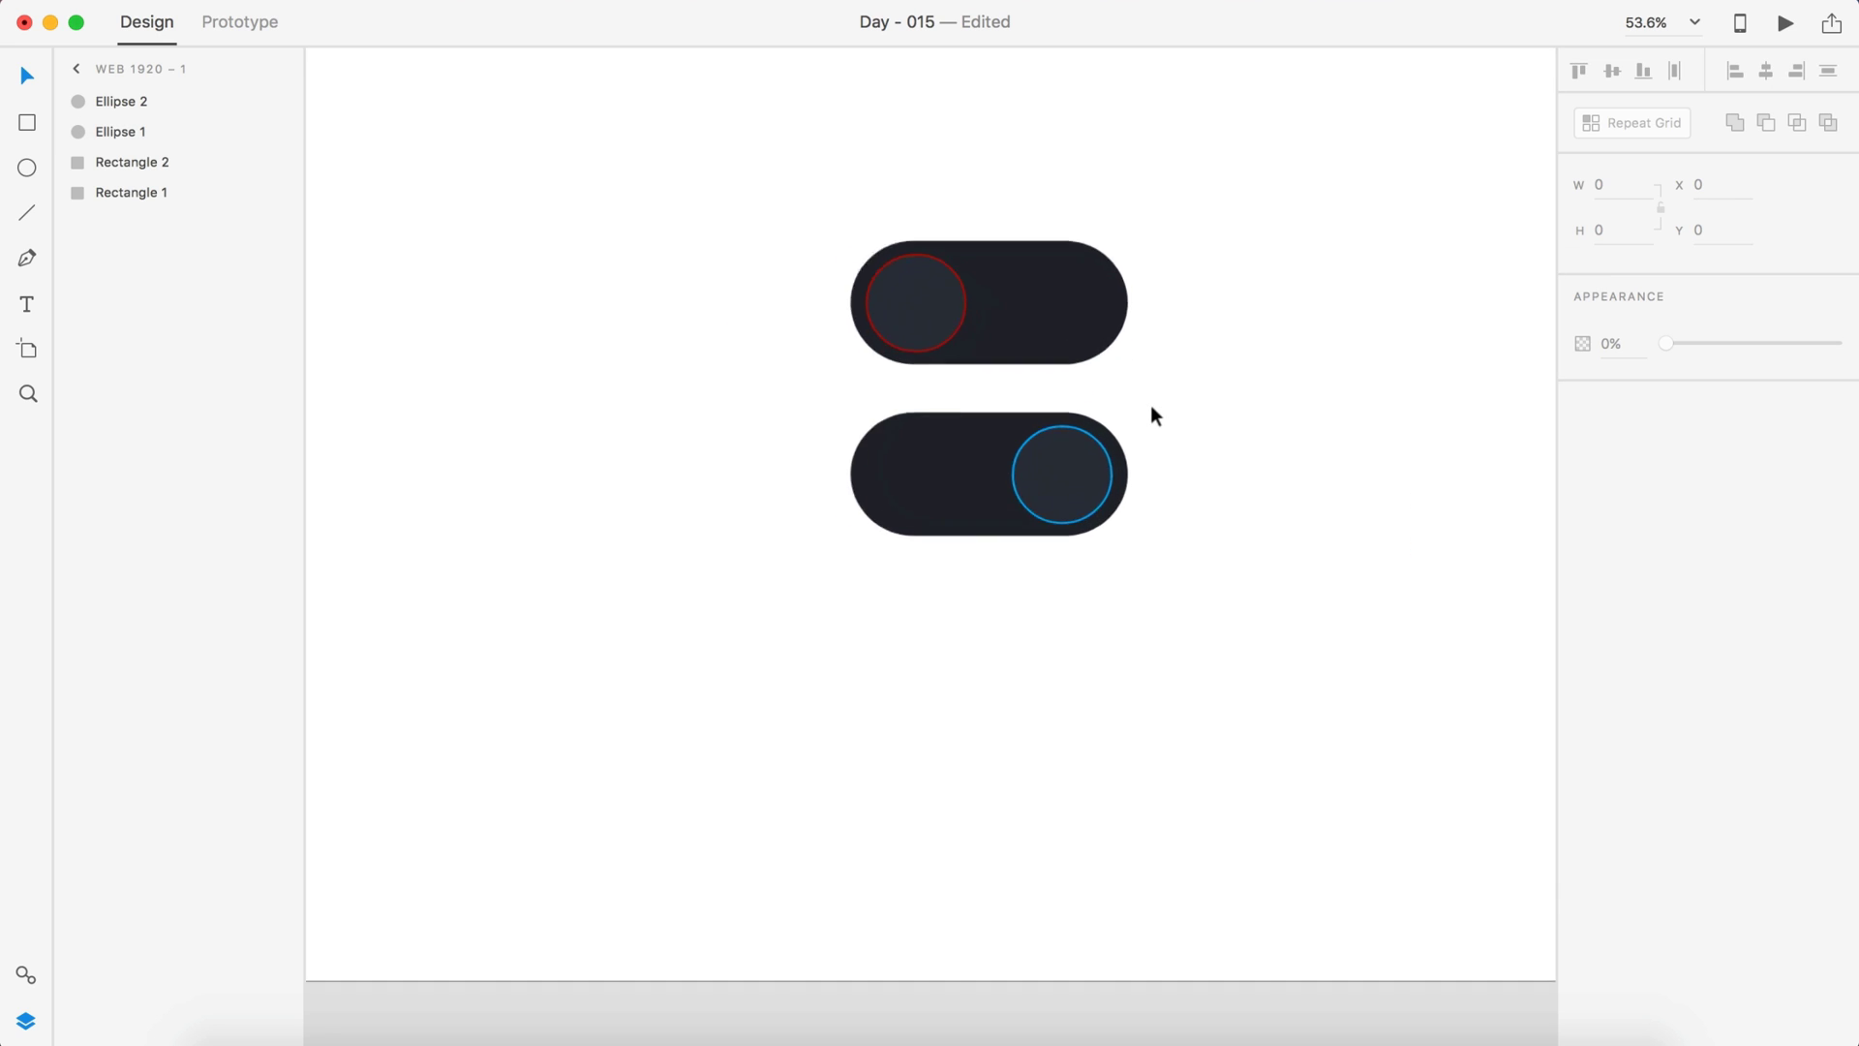
scroll(1151, 405, up, 5)
click(1077, 484)
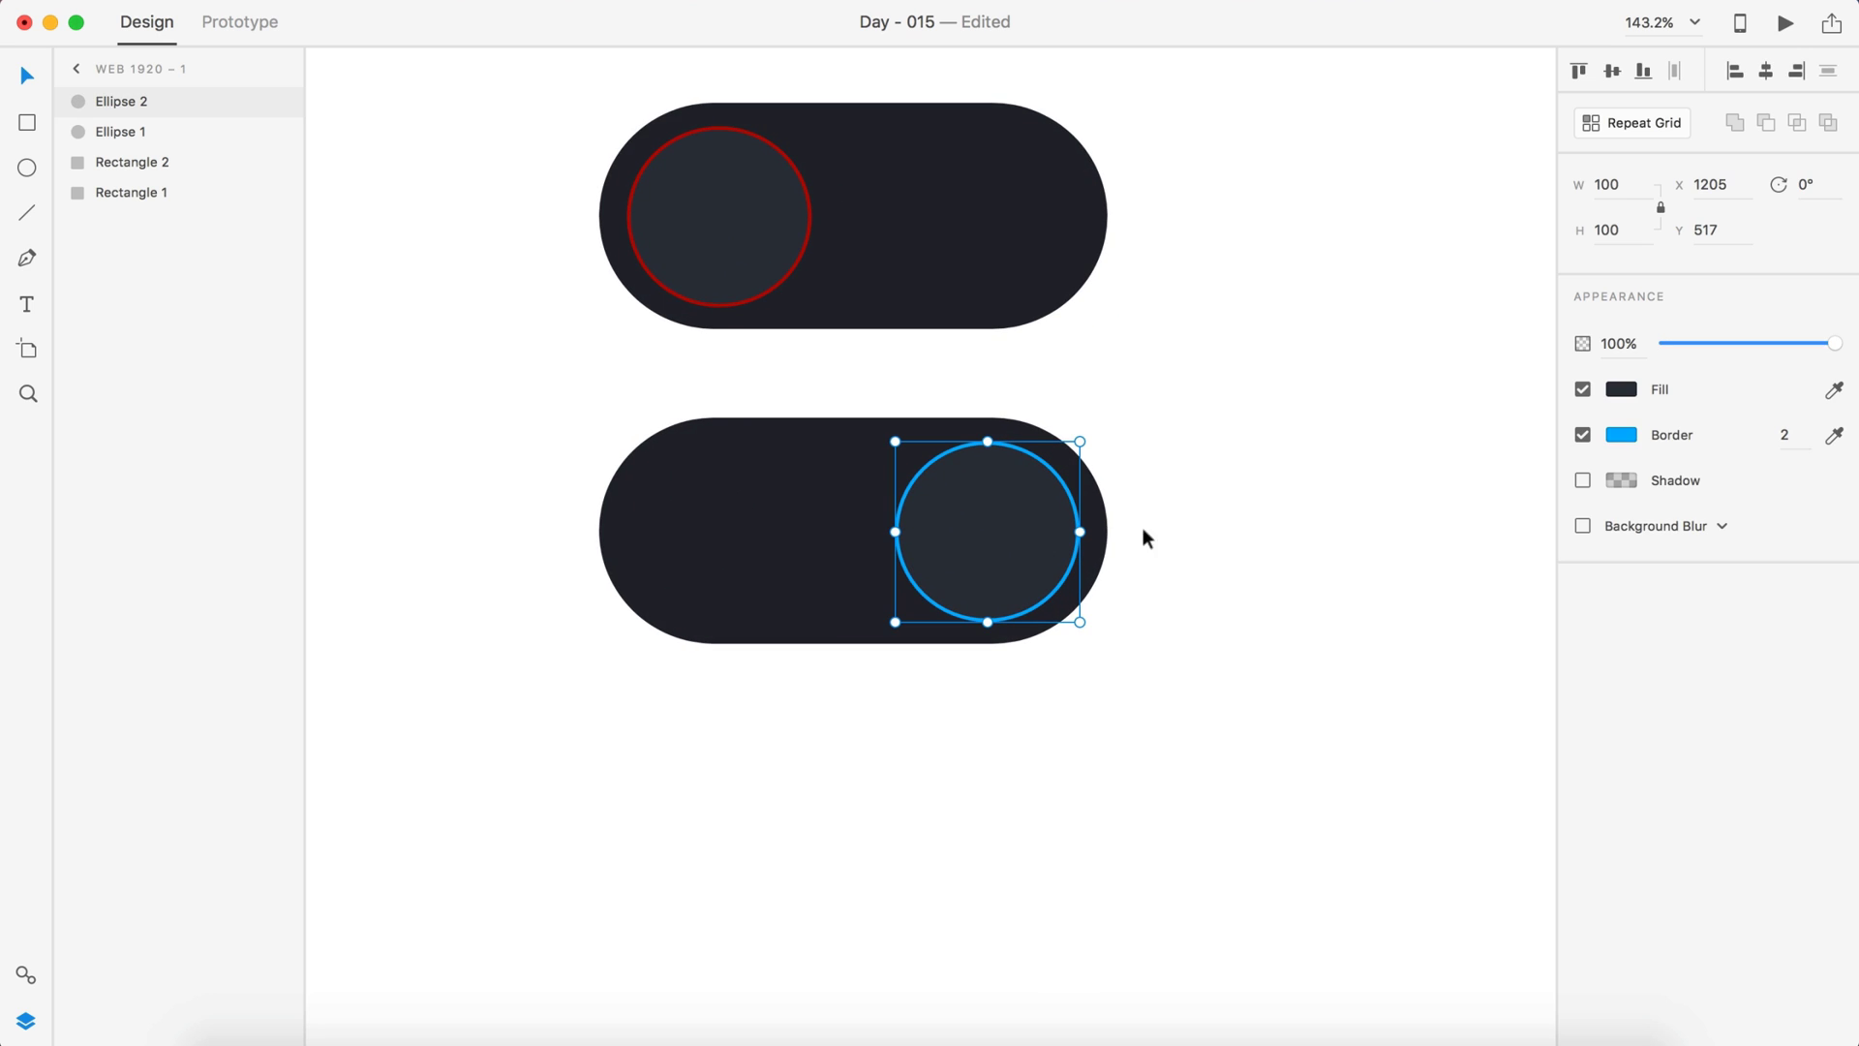
click(1622, 435)
click(1535, 392)
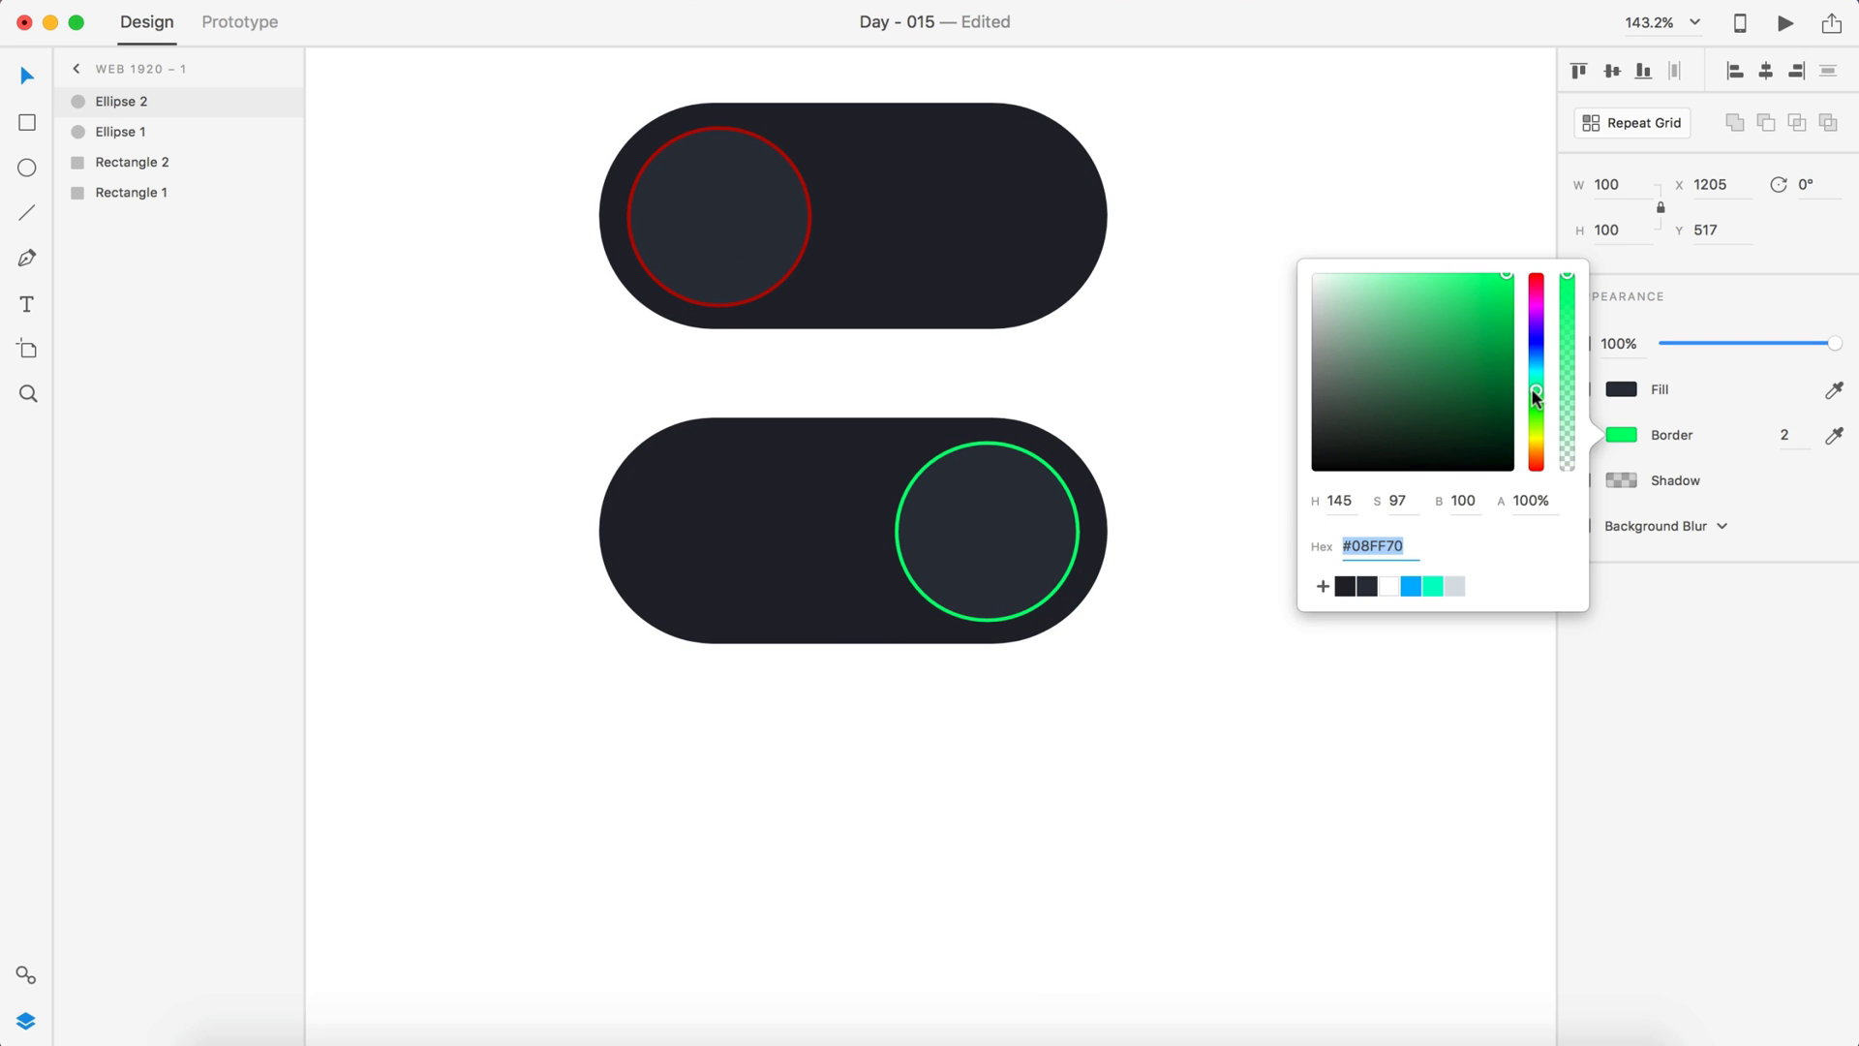
click(1213, 732)
scroll(1212, 732, up, 1)
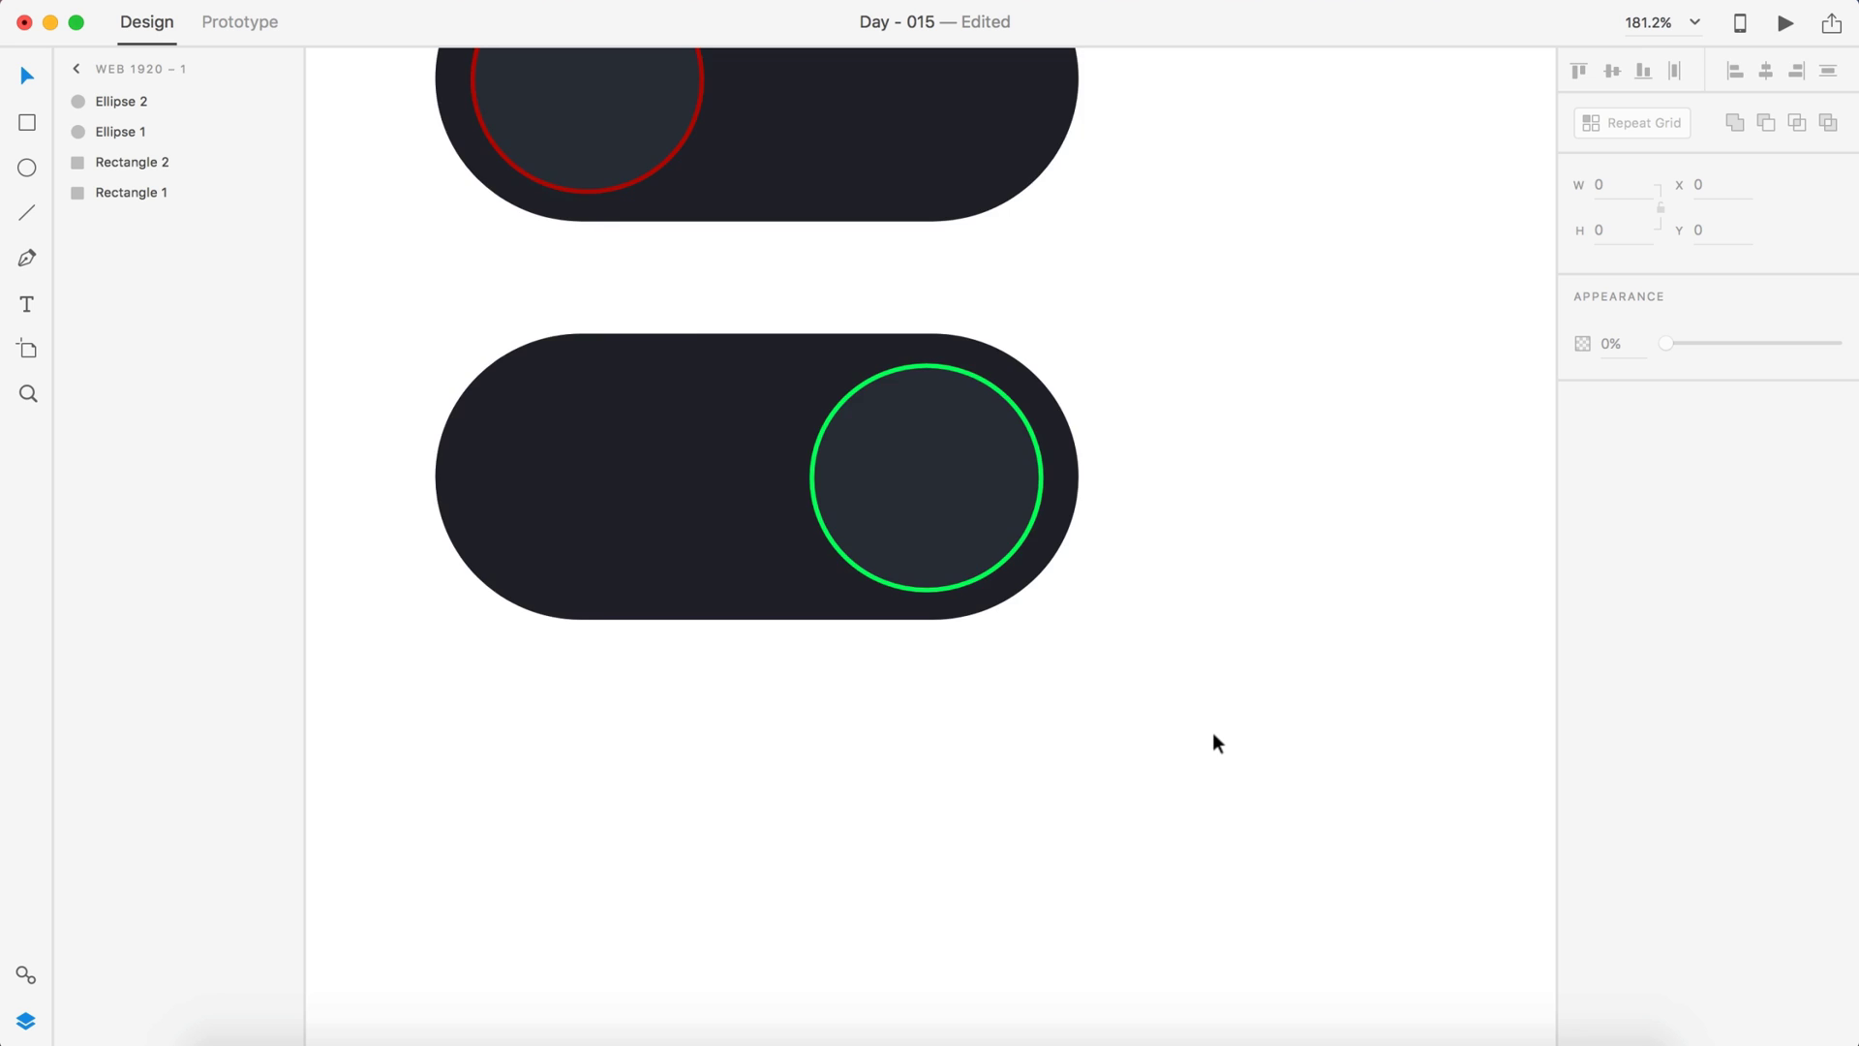
scroll(1212, 732, down, 2)
click(916, 374)
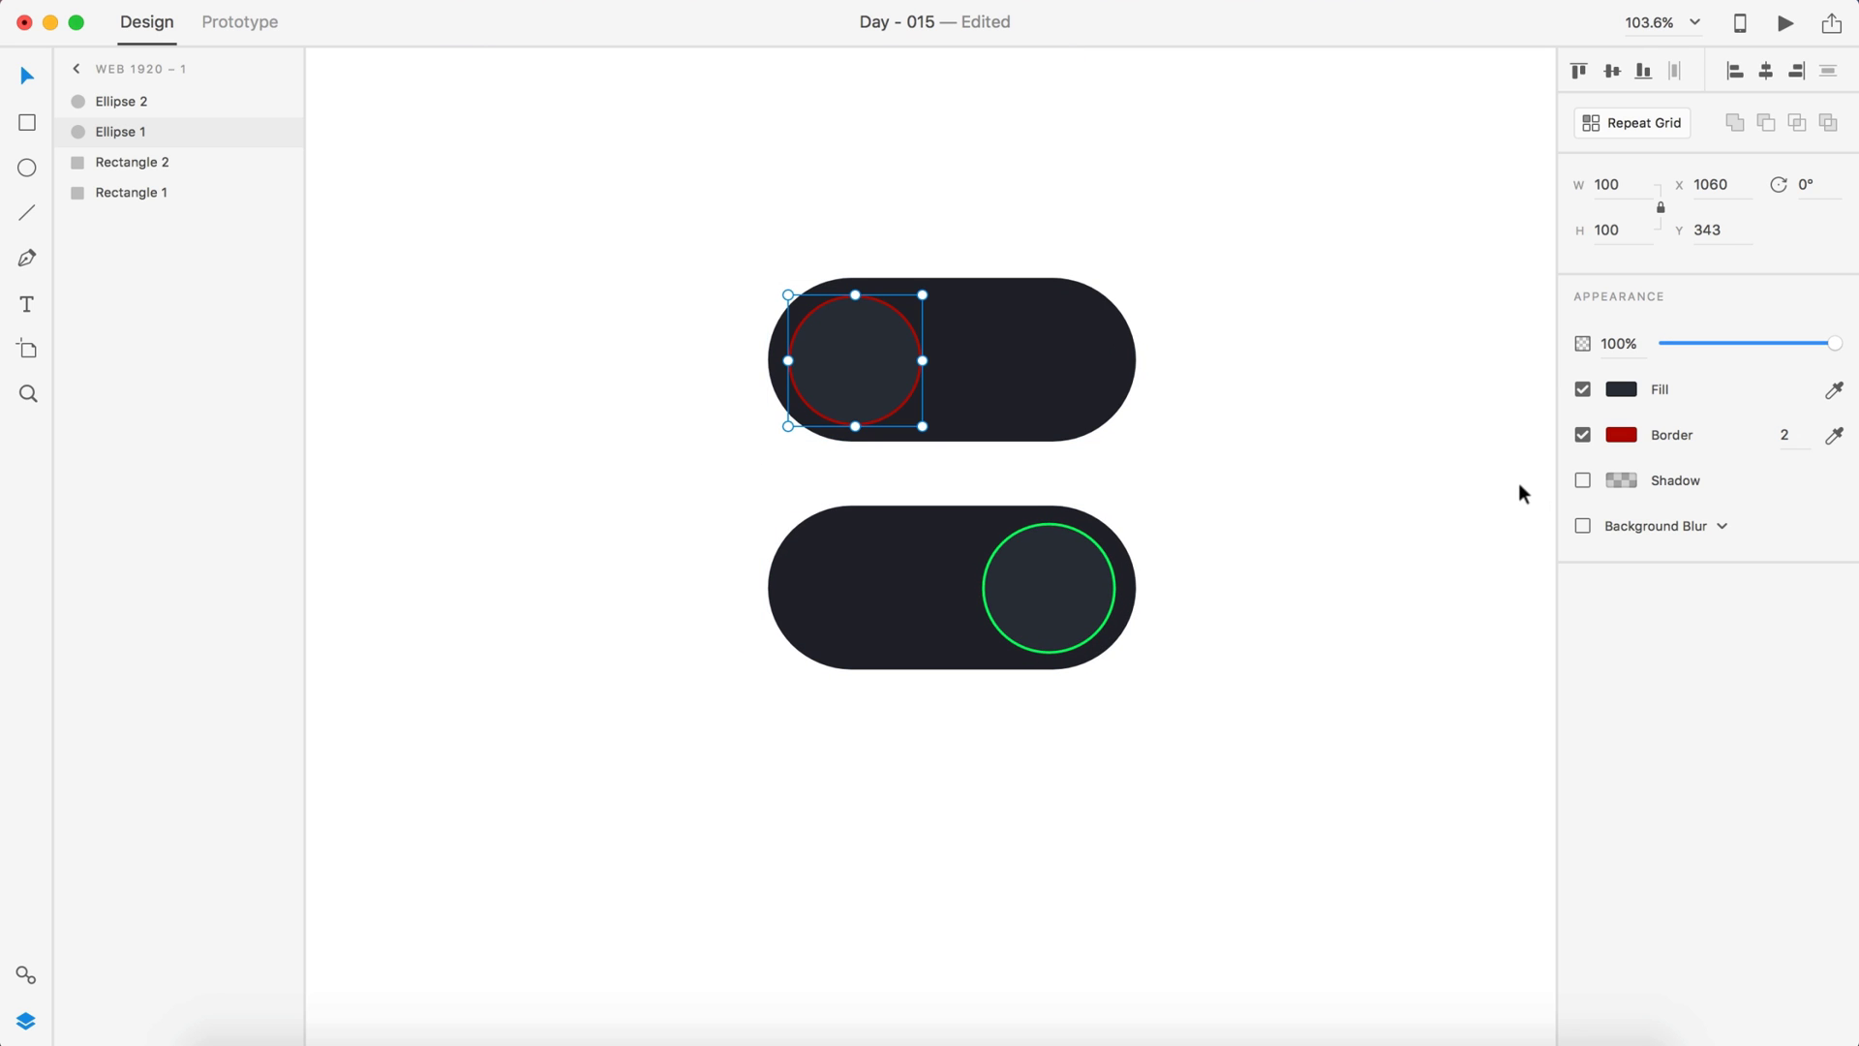
key(super+z)
click(1234, 486)
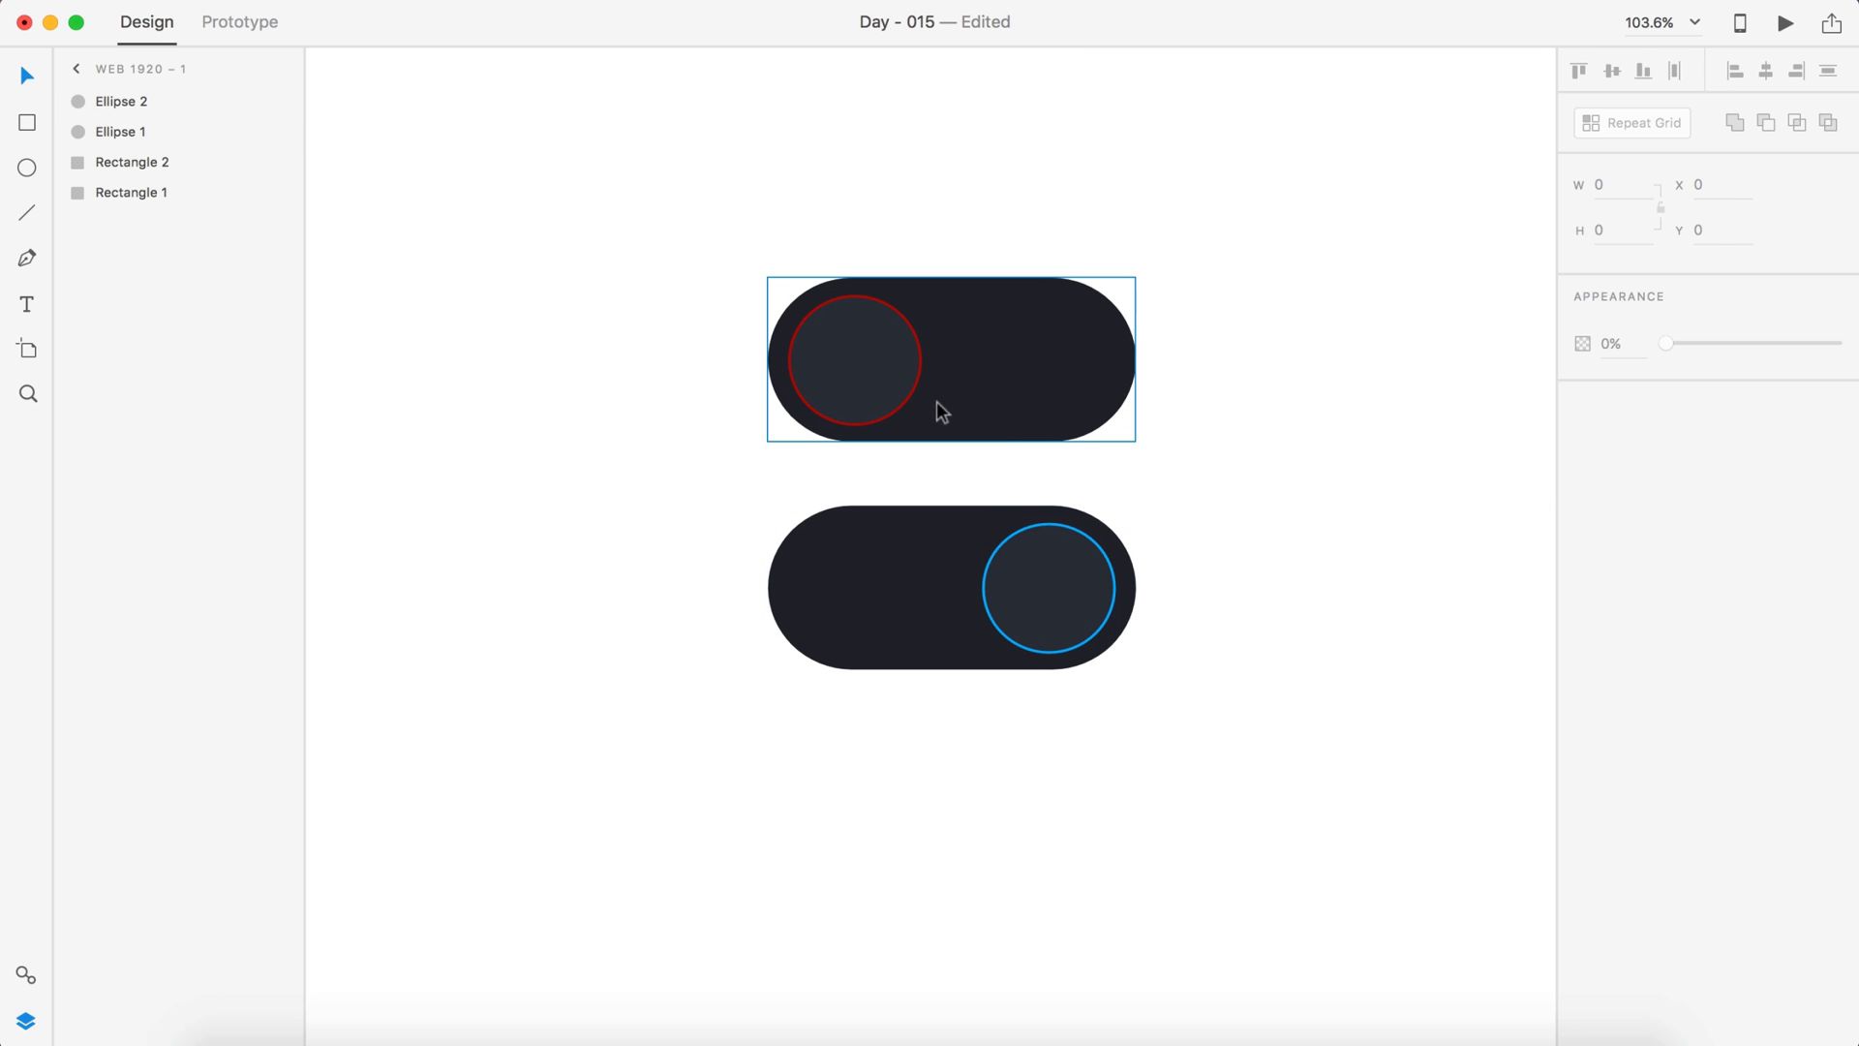
Change the OFF knob's border colour to white #FFFFFF
click(862, 360)
click(1622, 390)
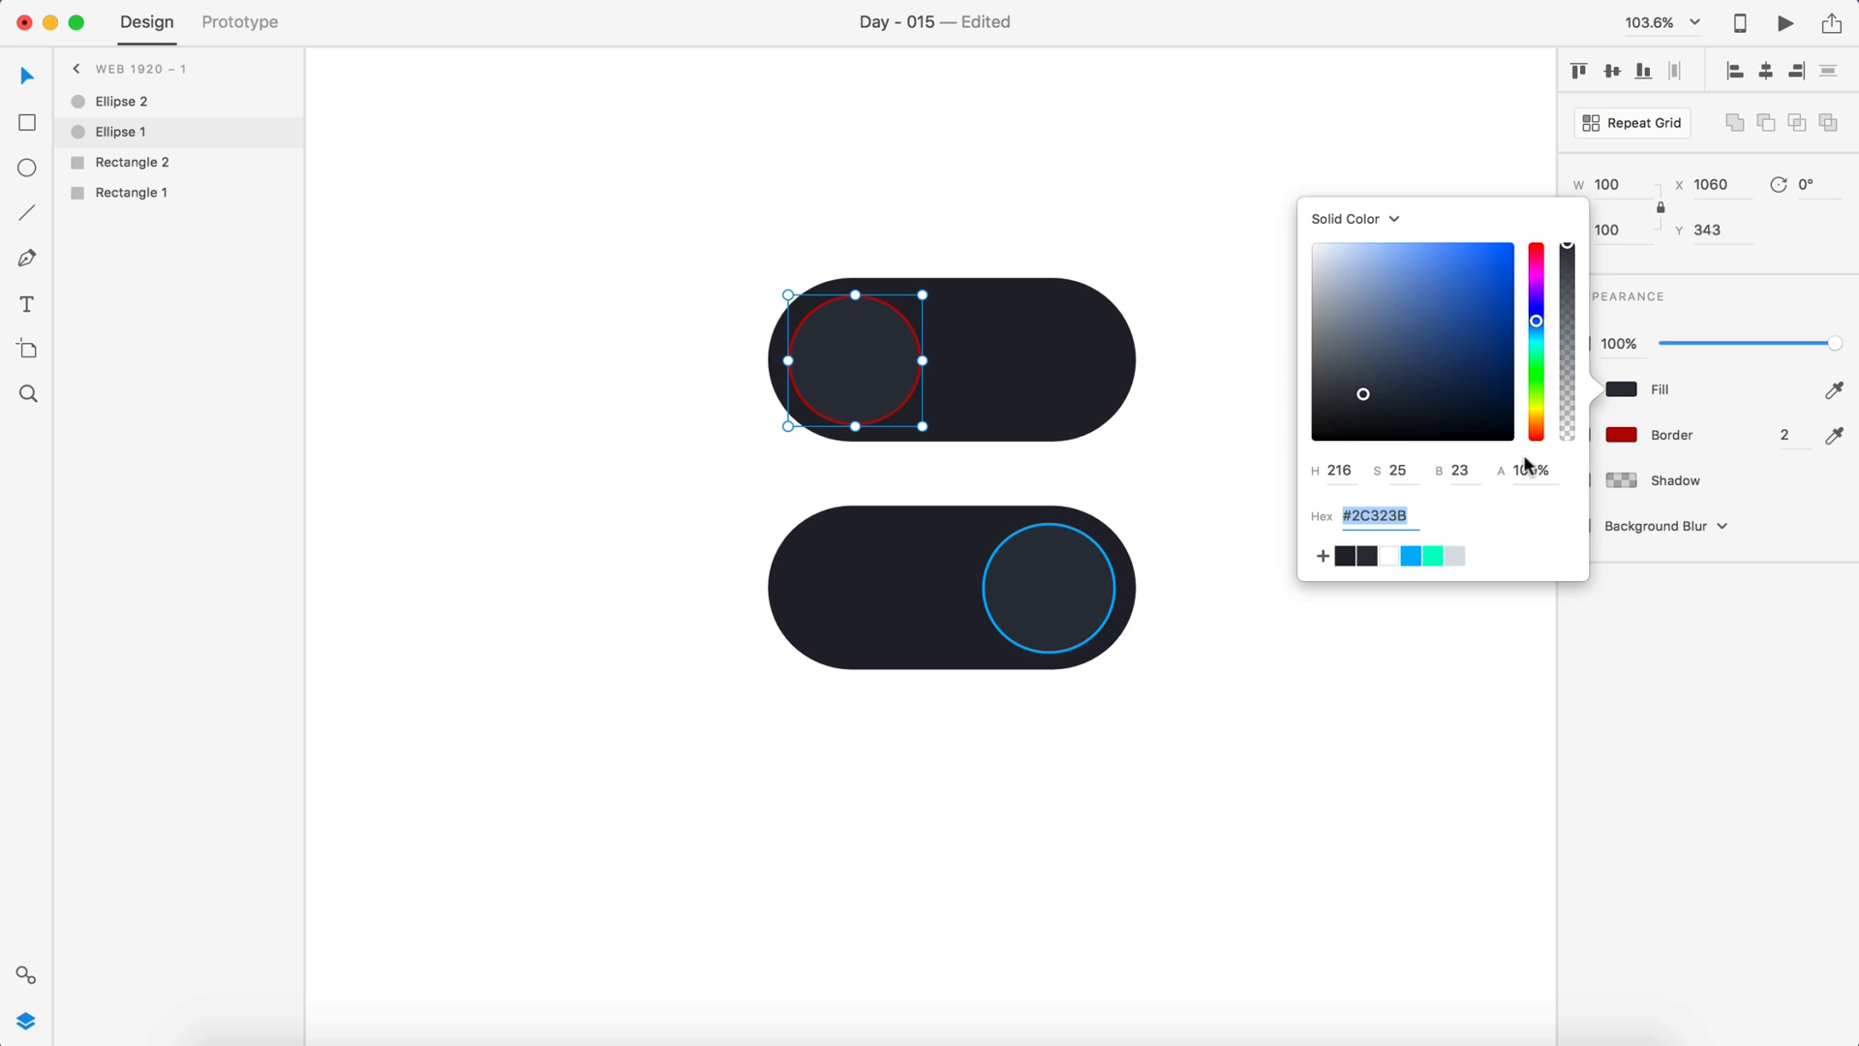
click(1622, 435)
text(ffffff)
key(Return)
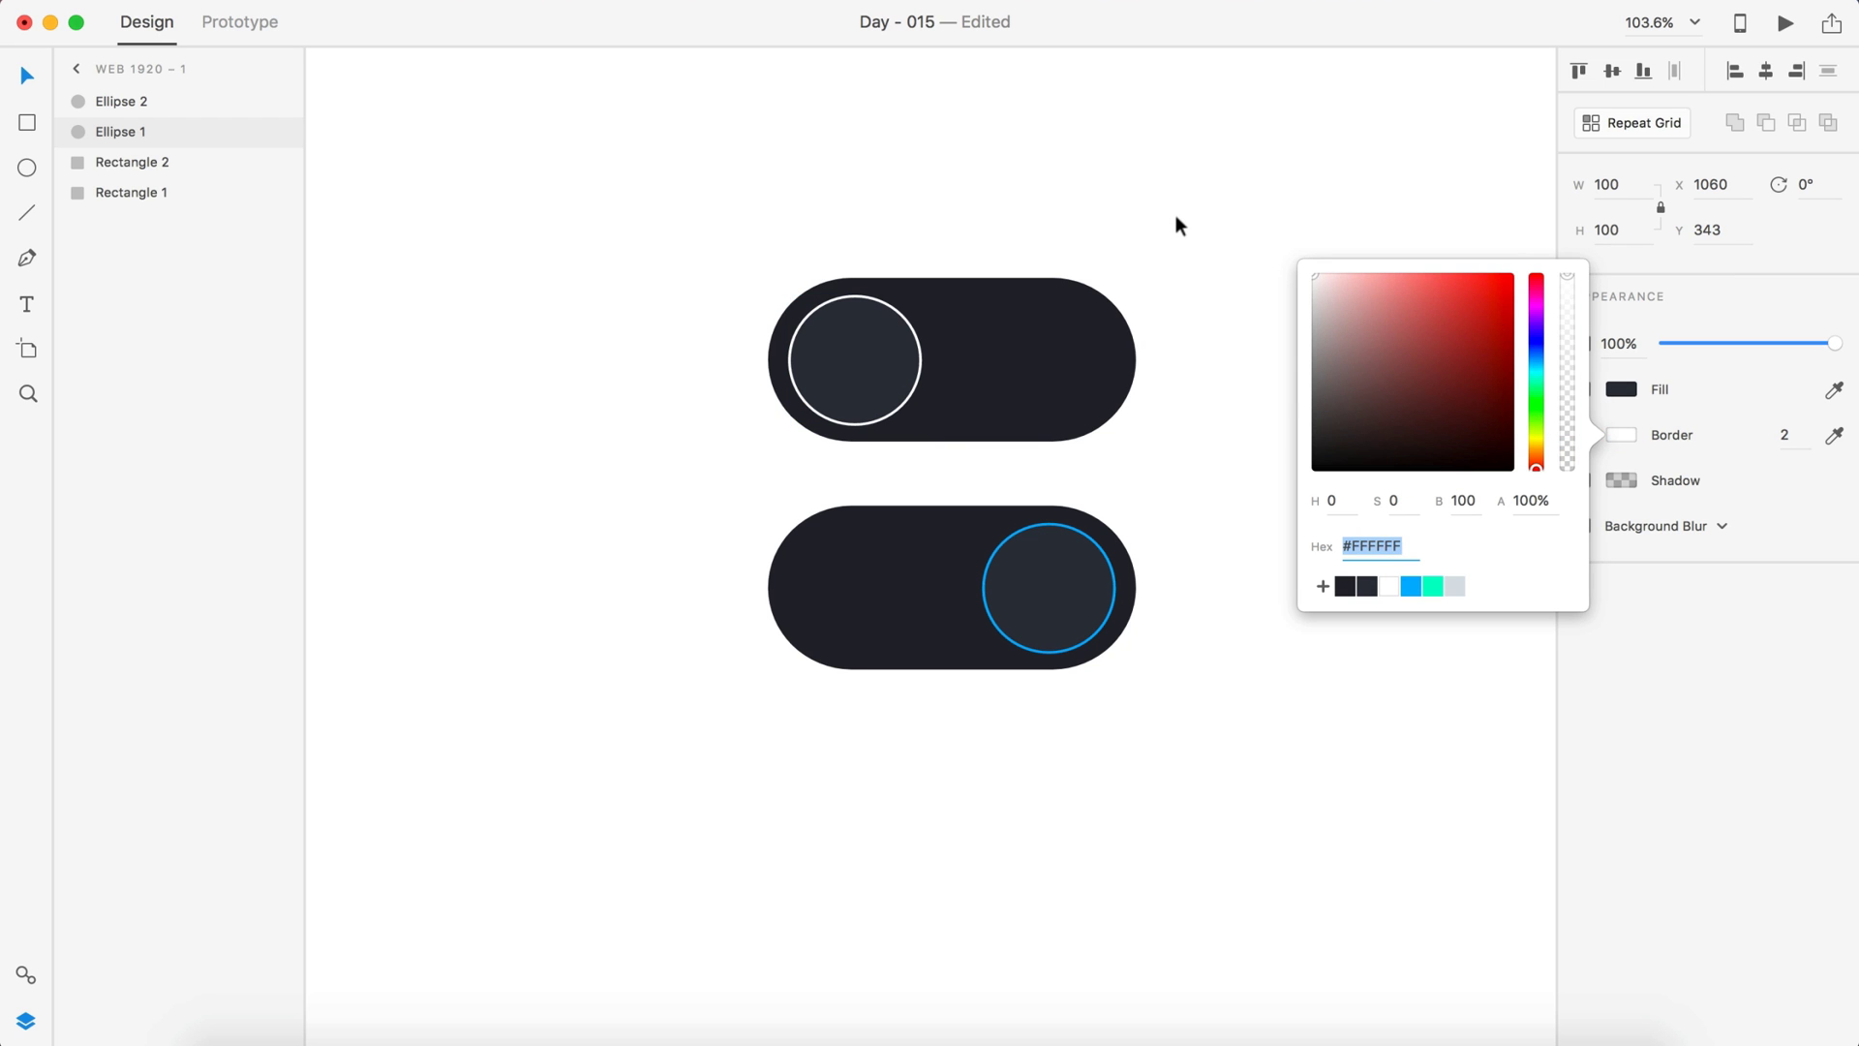
click(1176, 218)
Try a lighter #3A3F46 fill on the OFF knob, then undo it
scroll(1176, 218, down, 5)
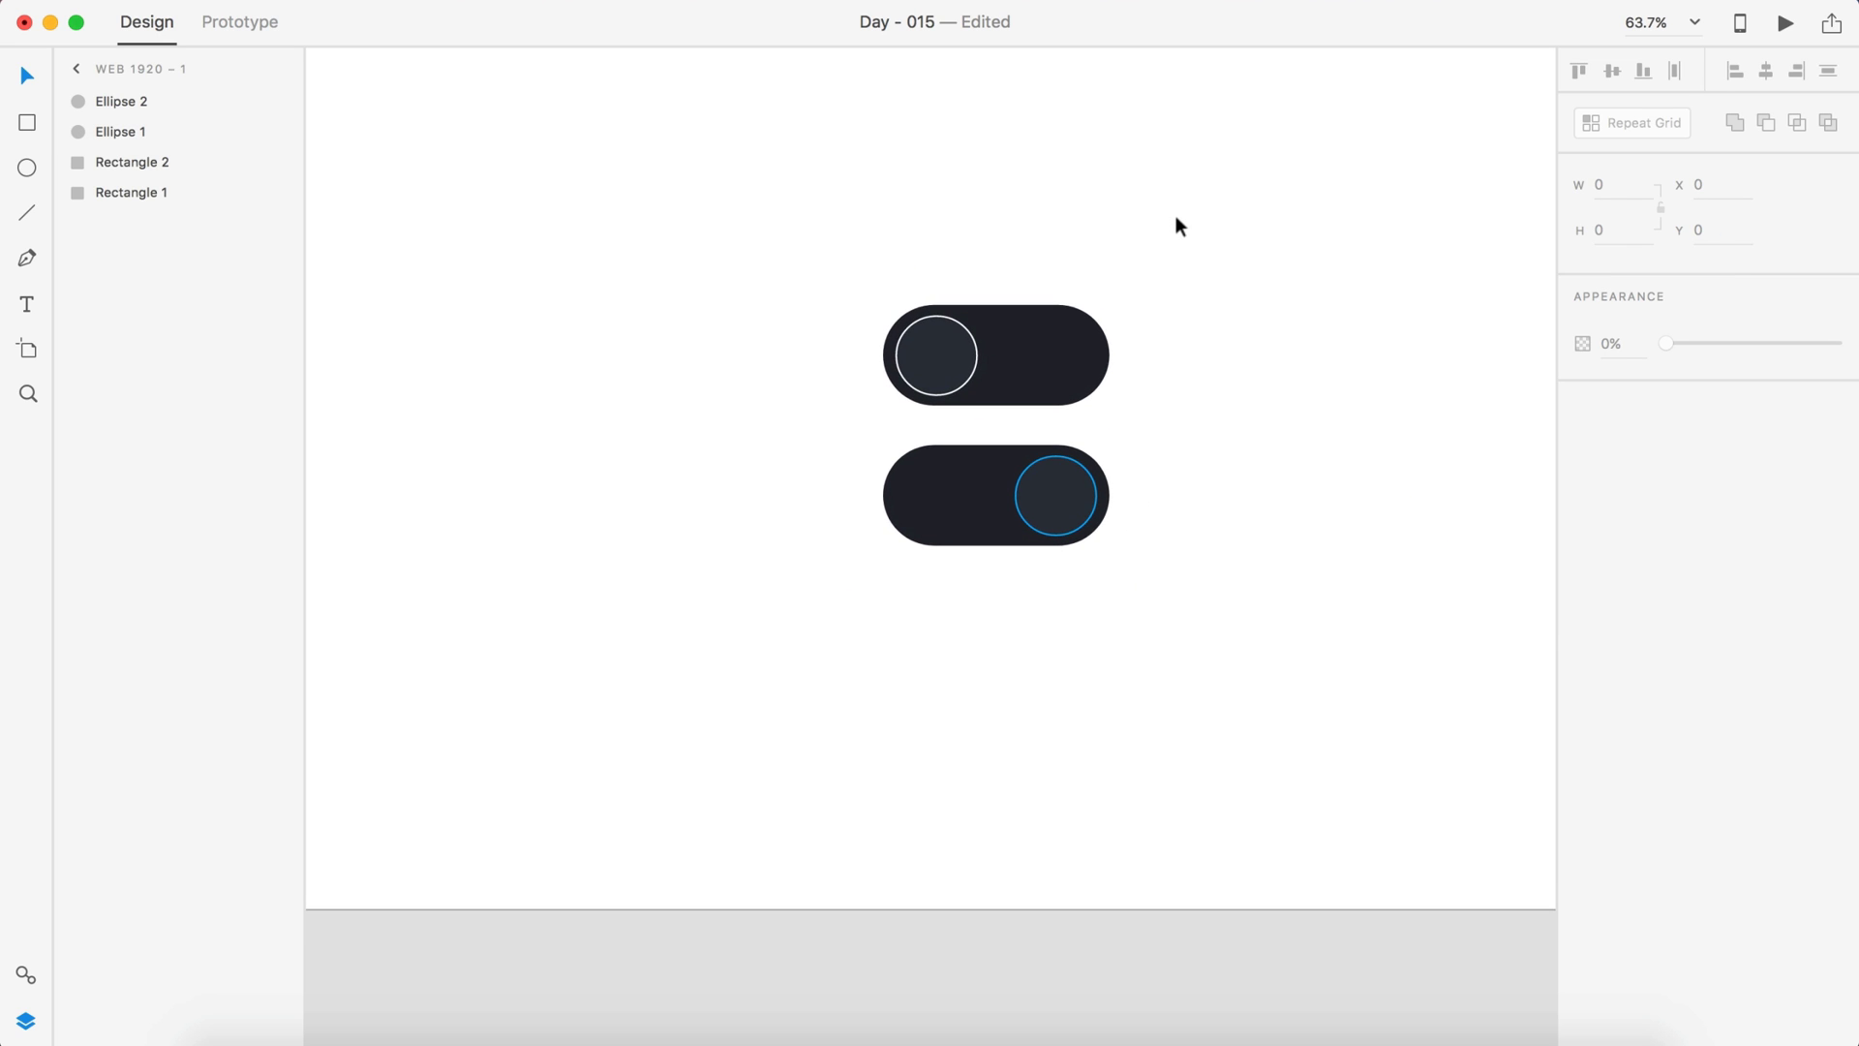
scroll(959, 323, up, 5)
click(927, 375)
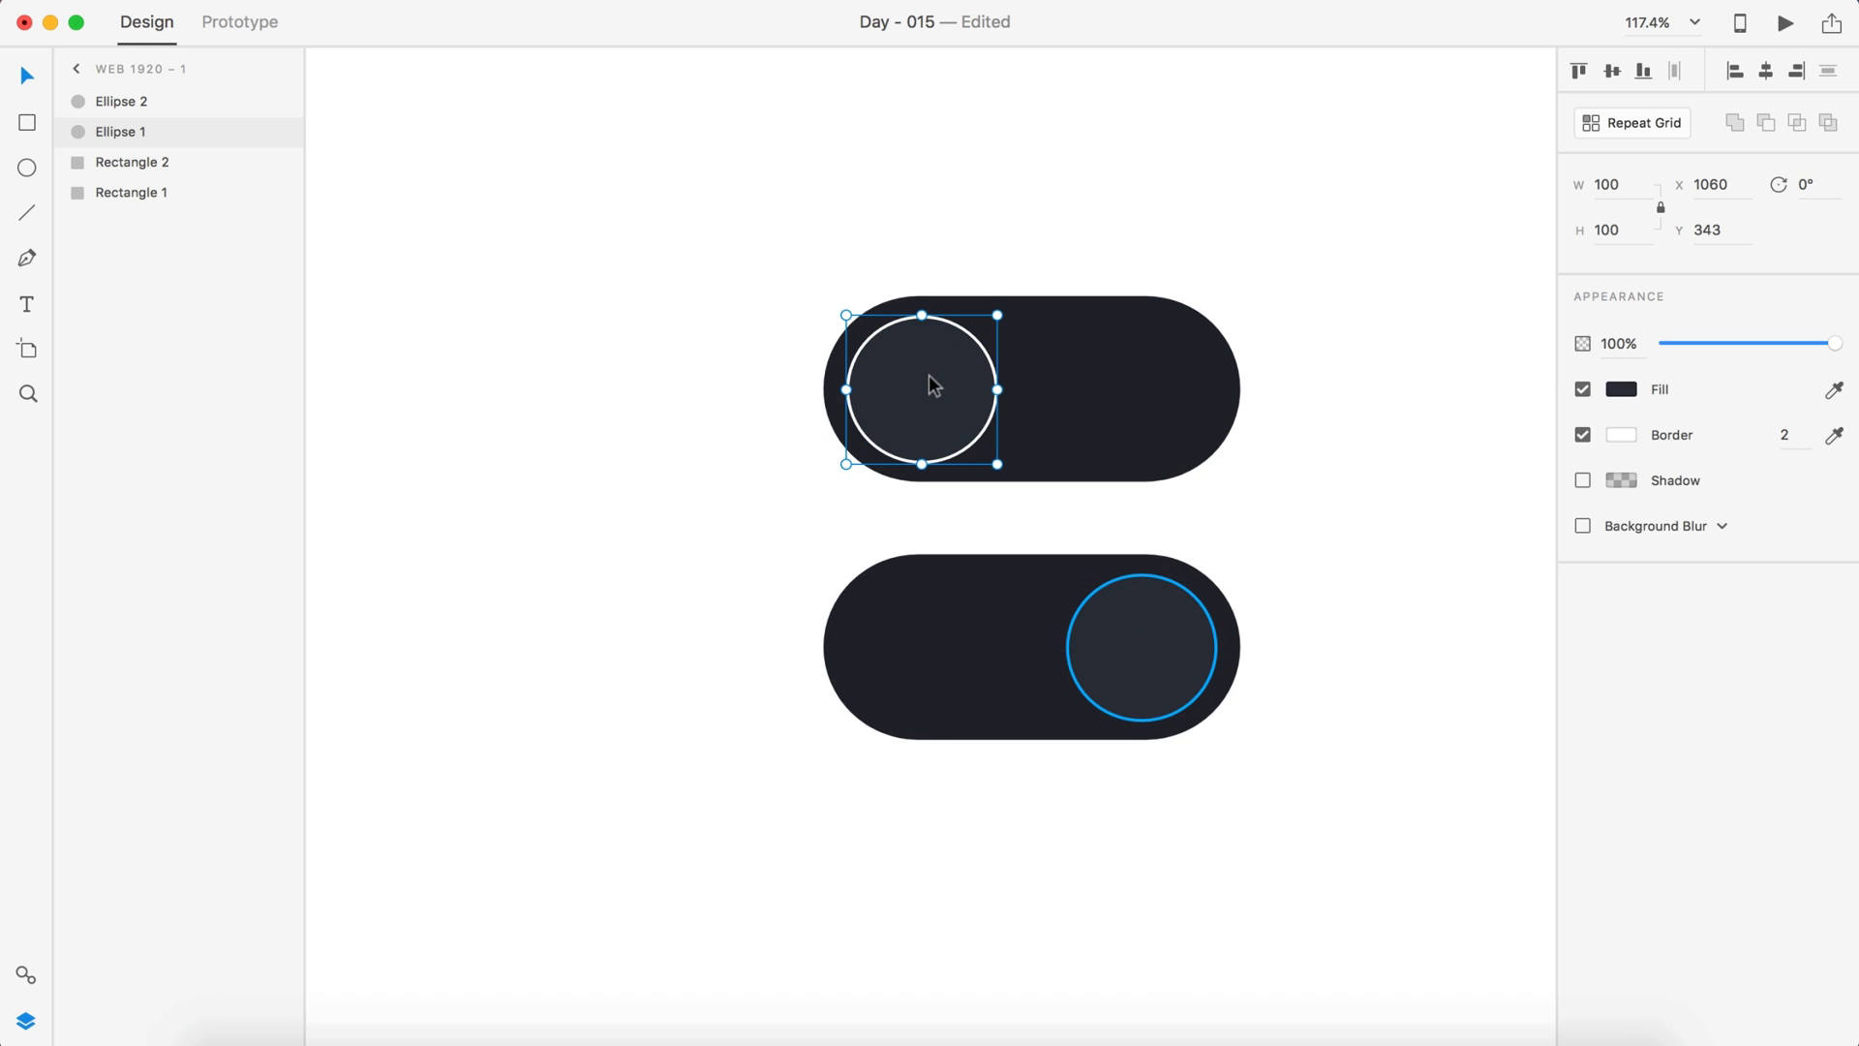
click(1612, 388)
drag(1368, 397, 1349, 390)
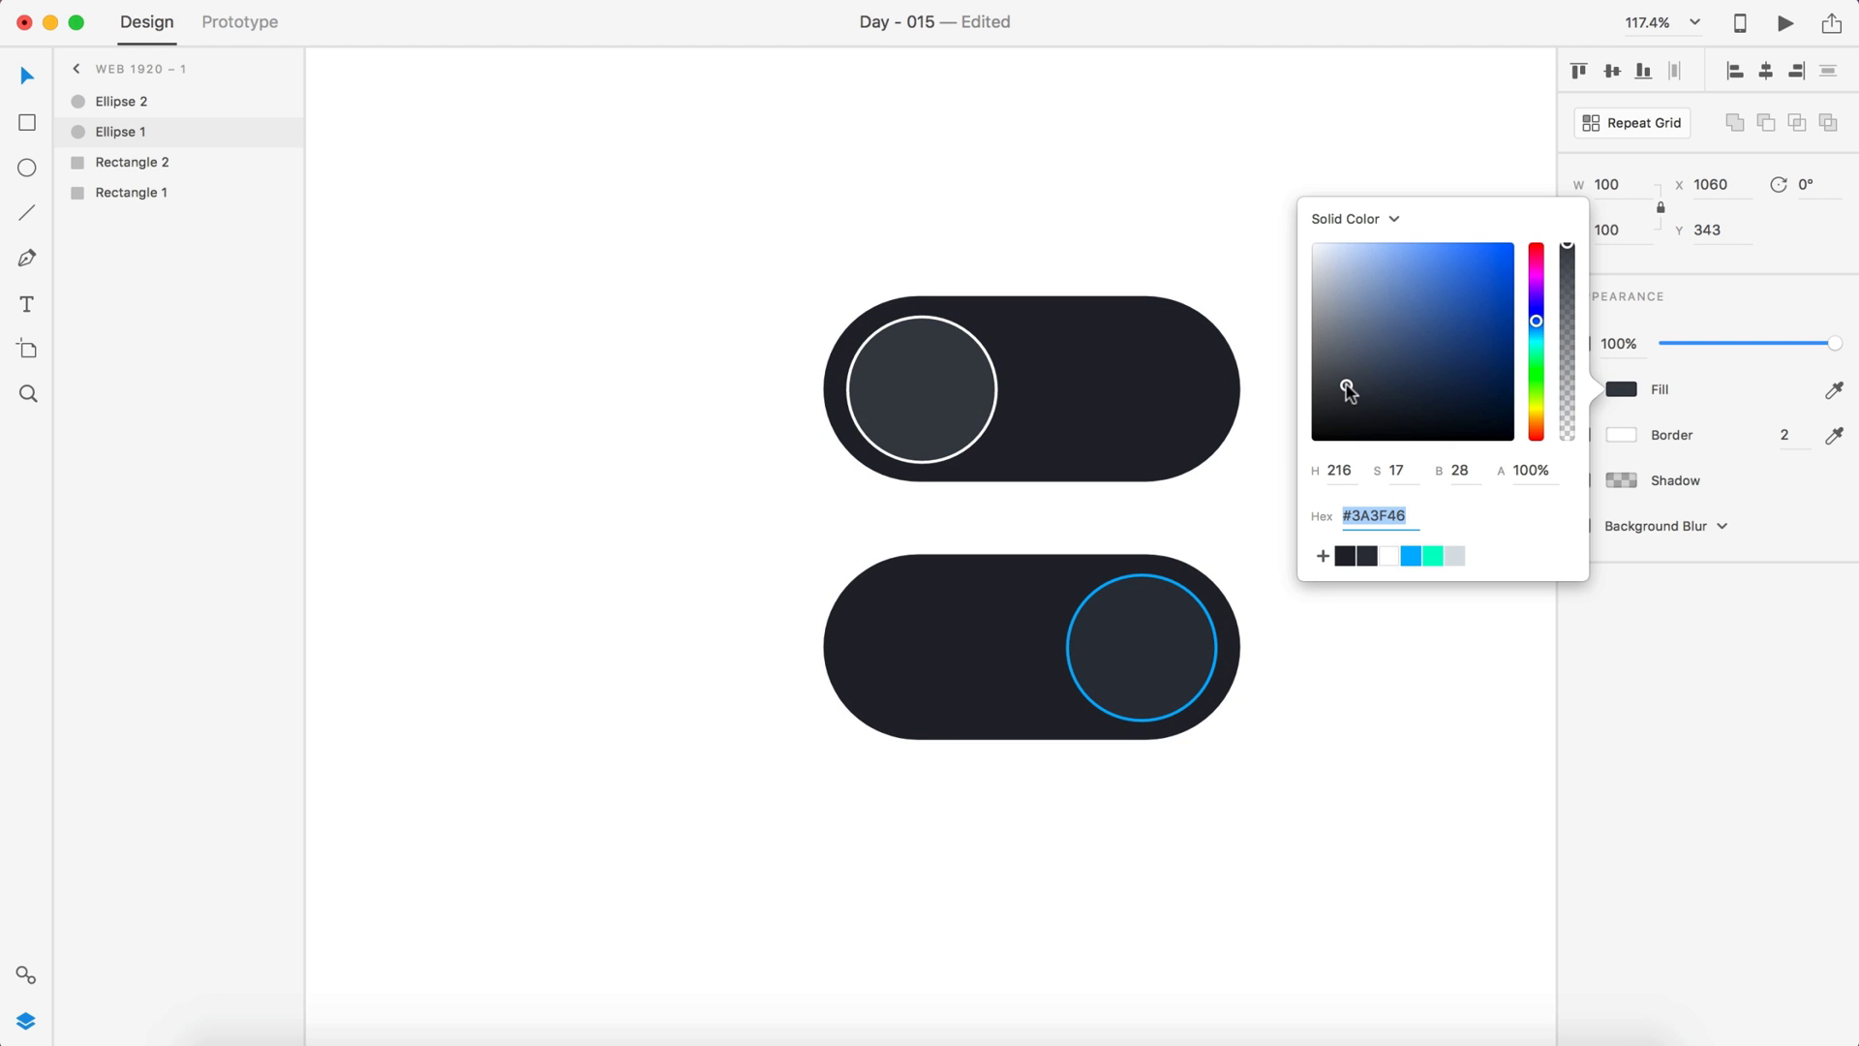
click(1700, 410)
key(ctrl+z)
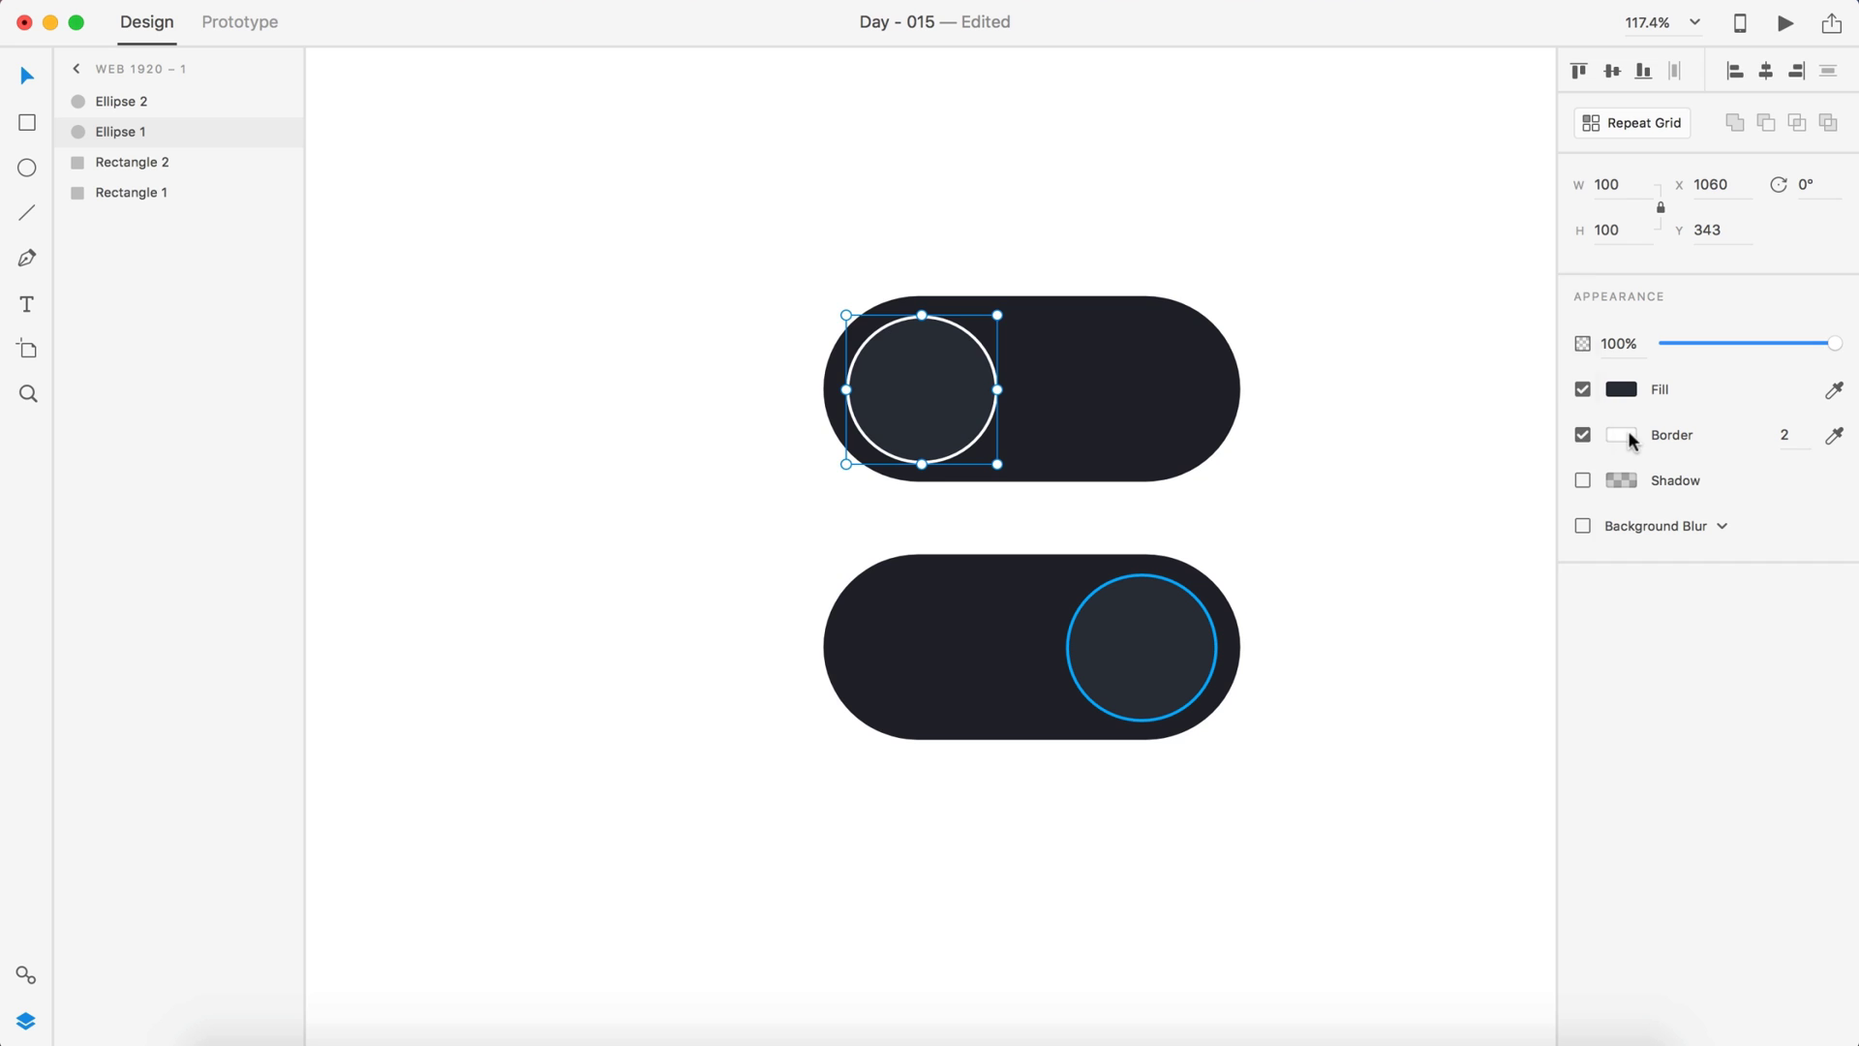
Change the OFF knob's border to a dark gray #3F4346
click(1622, 434)
drag(1348, 432, 1318, 420)
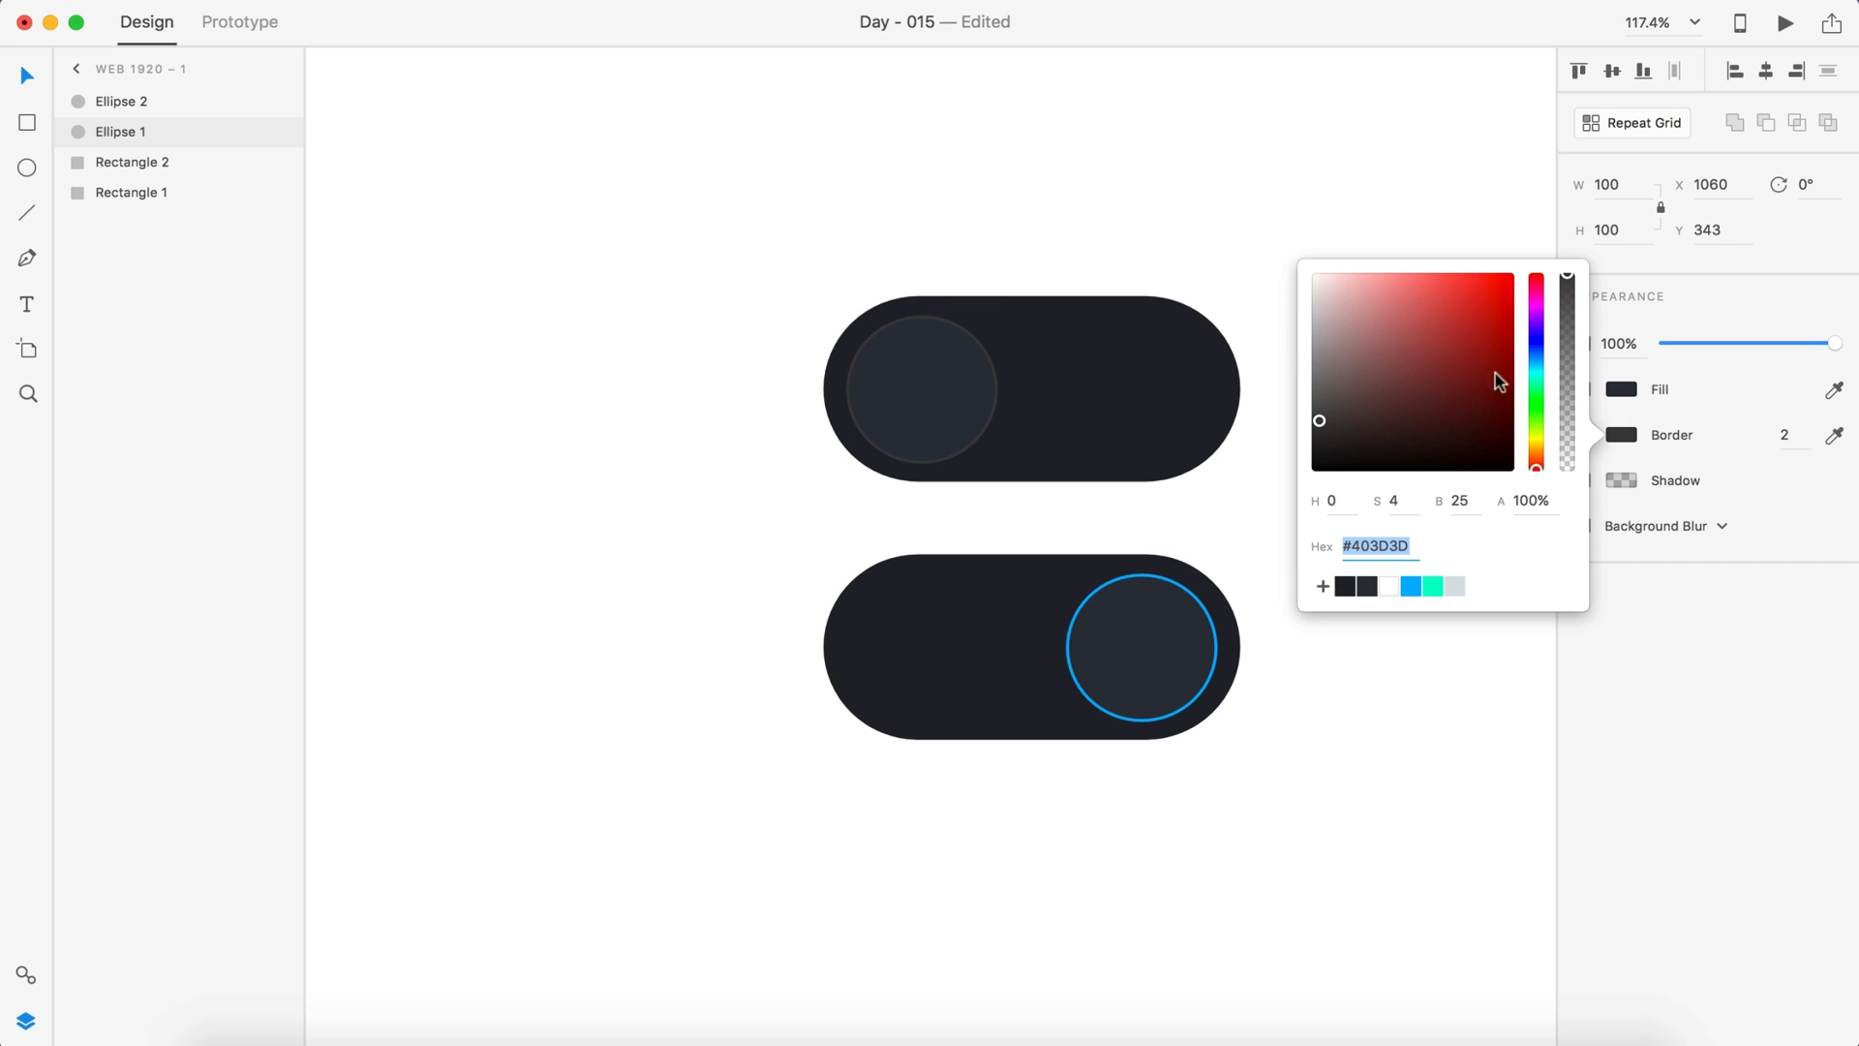
click(1536, 341)
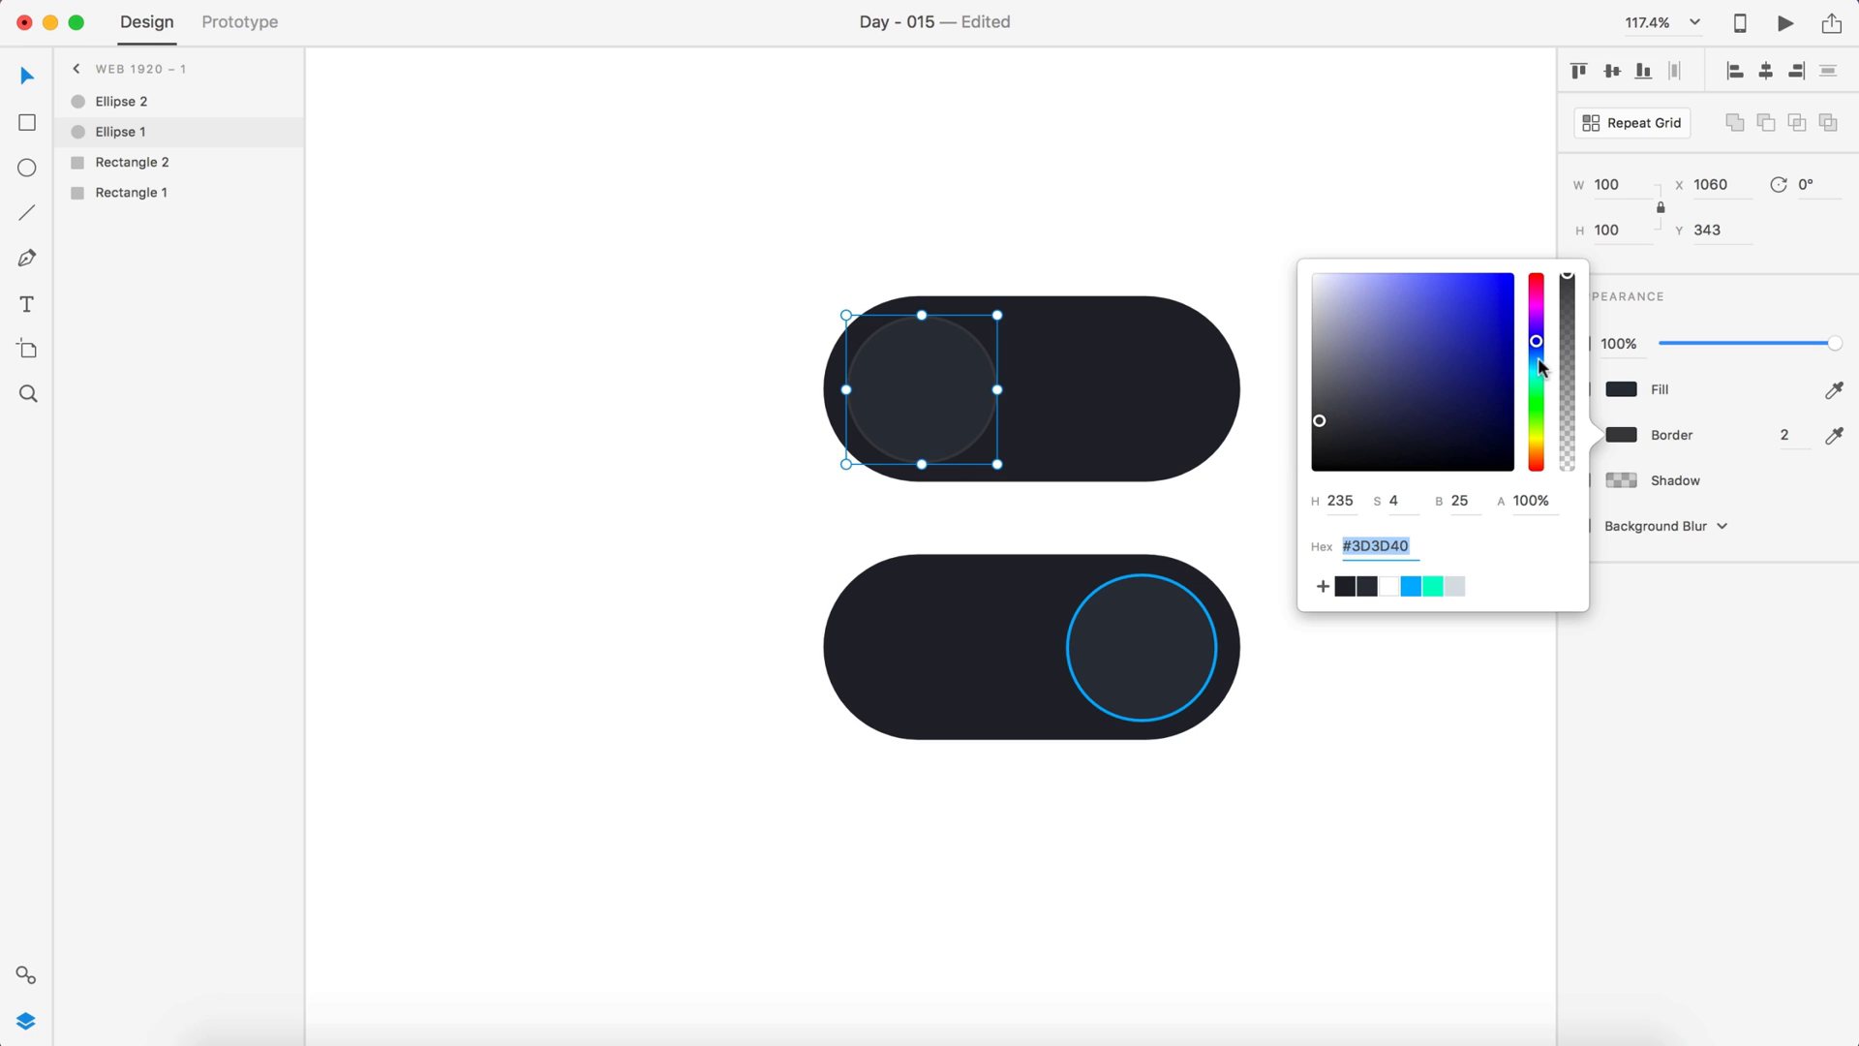
drag(1538, 359, 1528, 362)
drag(1373, 444, 1334, 423)
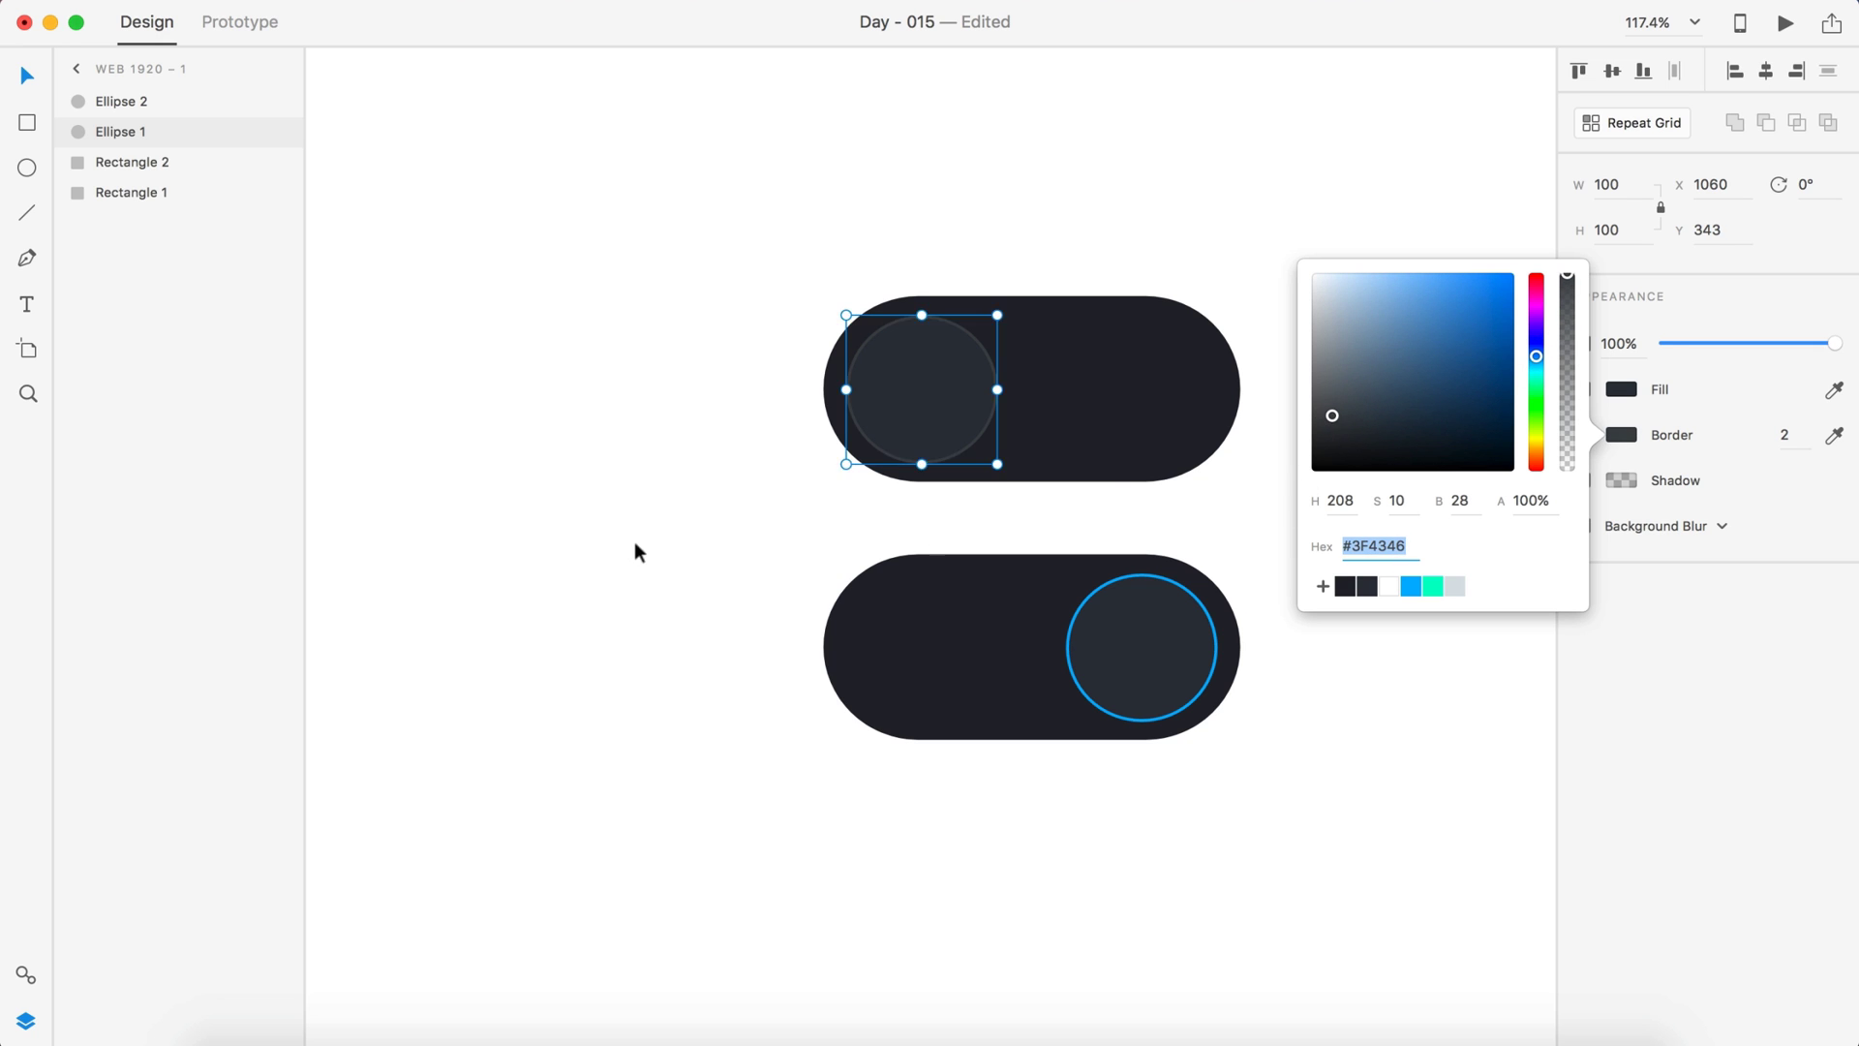
click(635, 542)
Reset the OFF knob's fill and border both to dark #2C323B
key(super+0)
scroll(630, 578, up, 5)
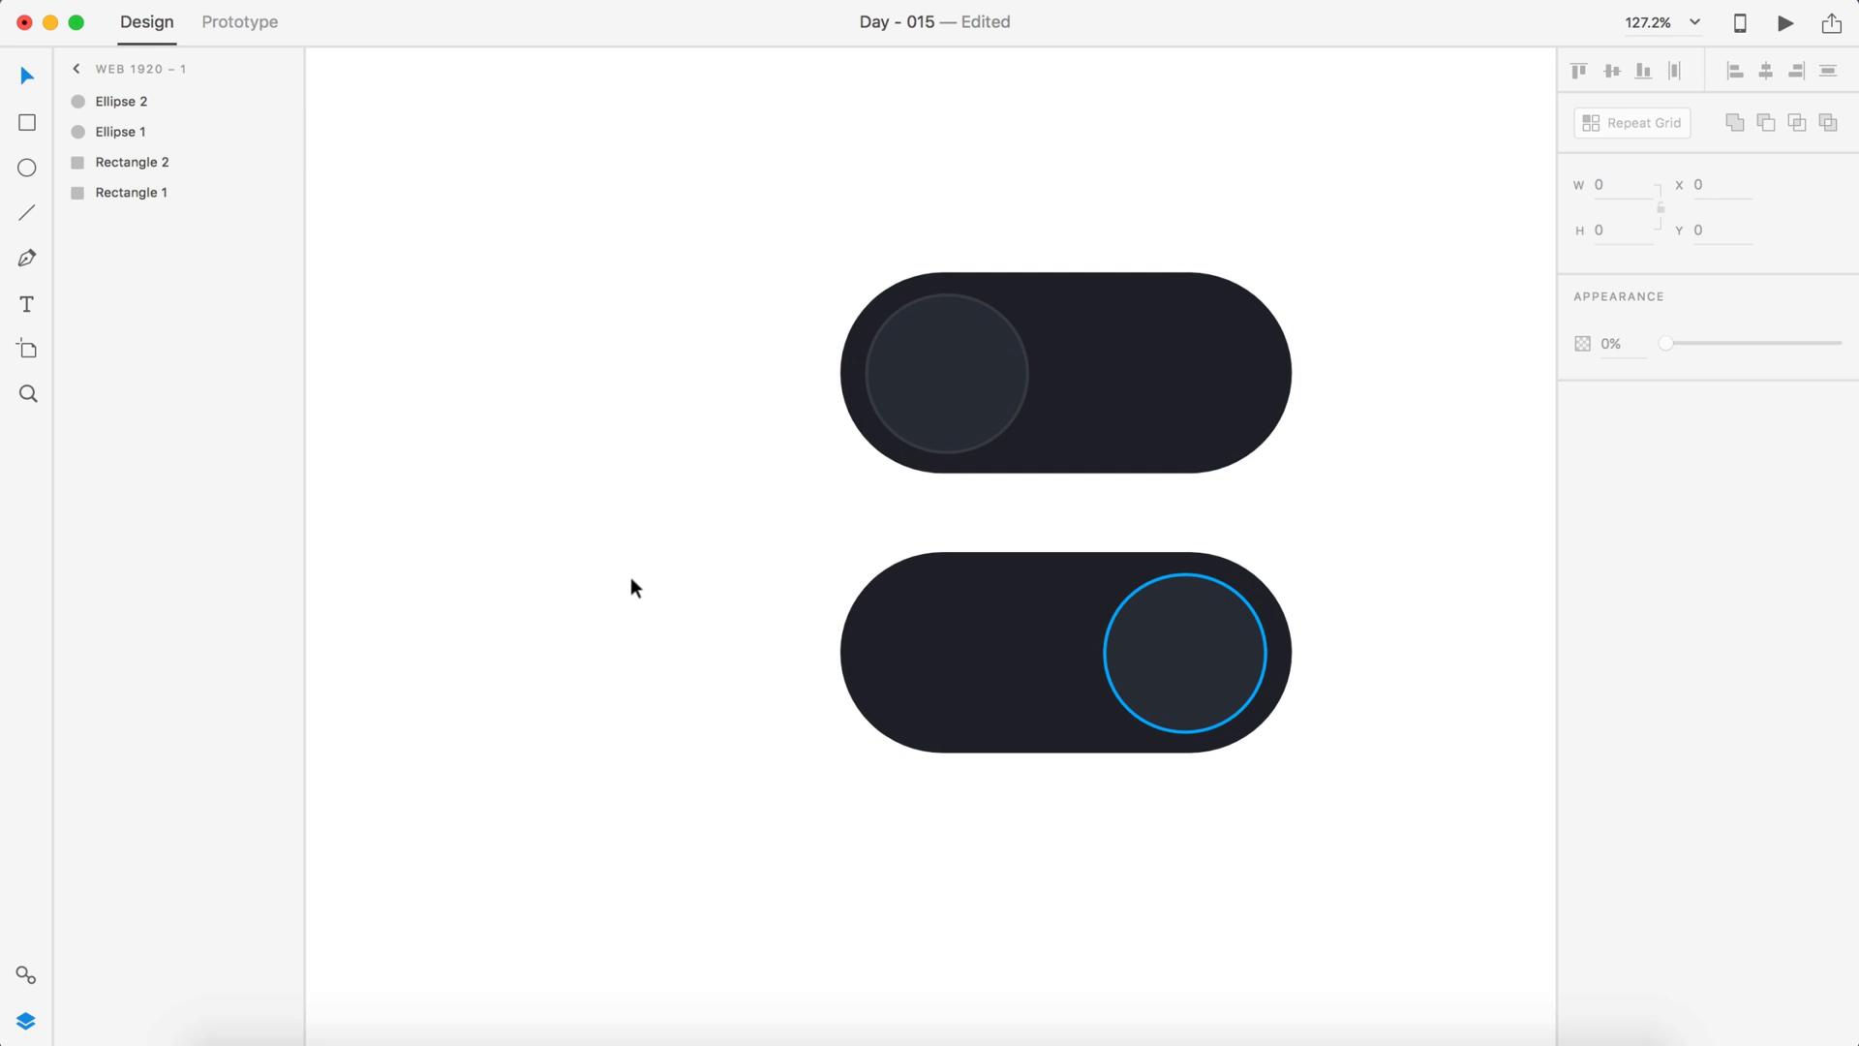
click(962, 405)
click(1621, 388)
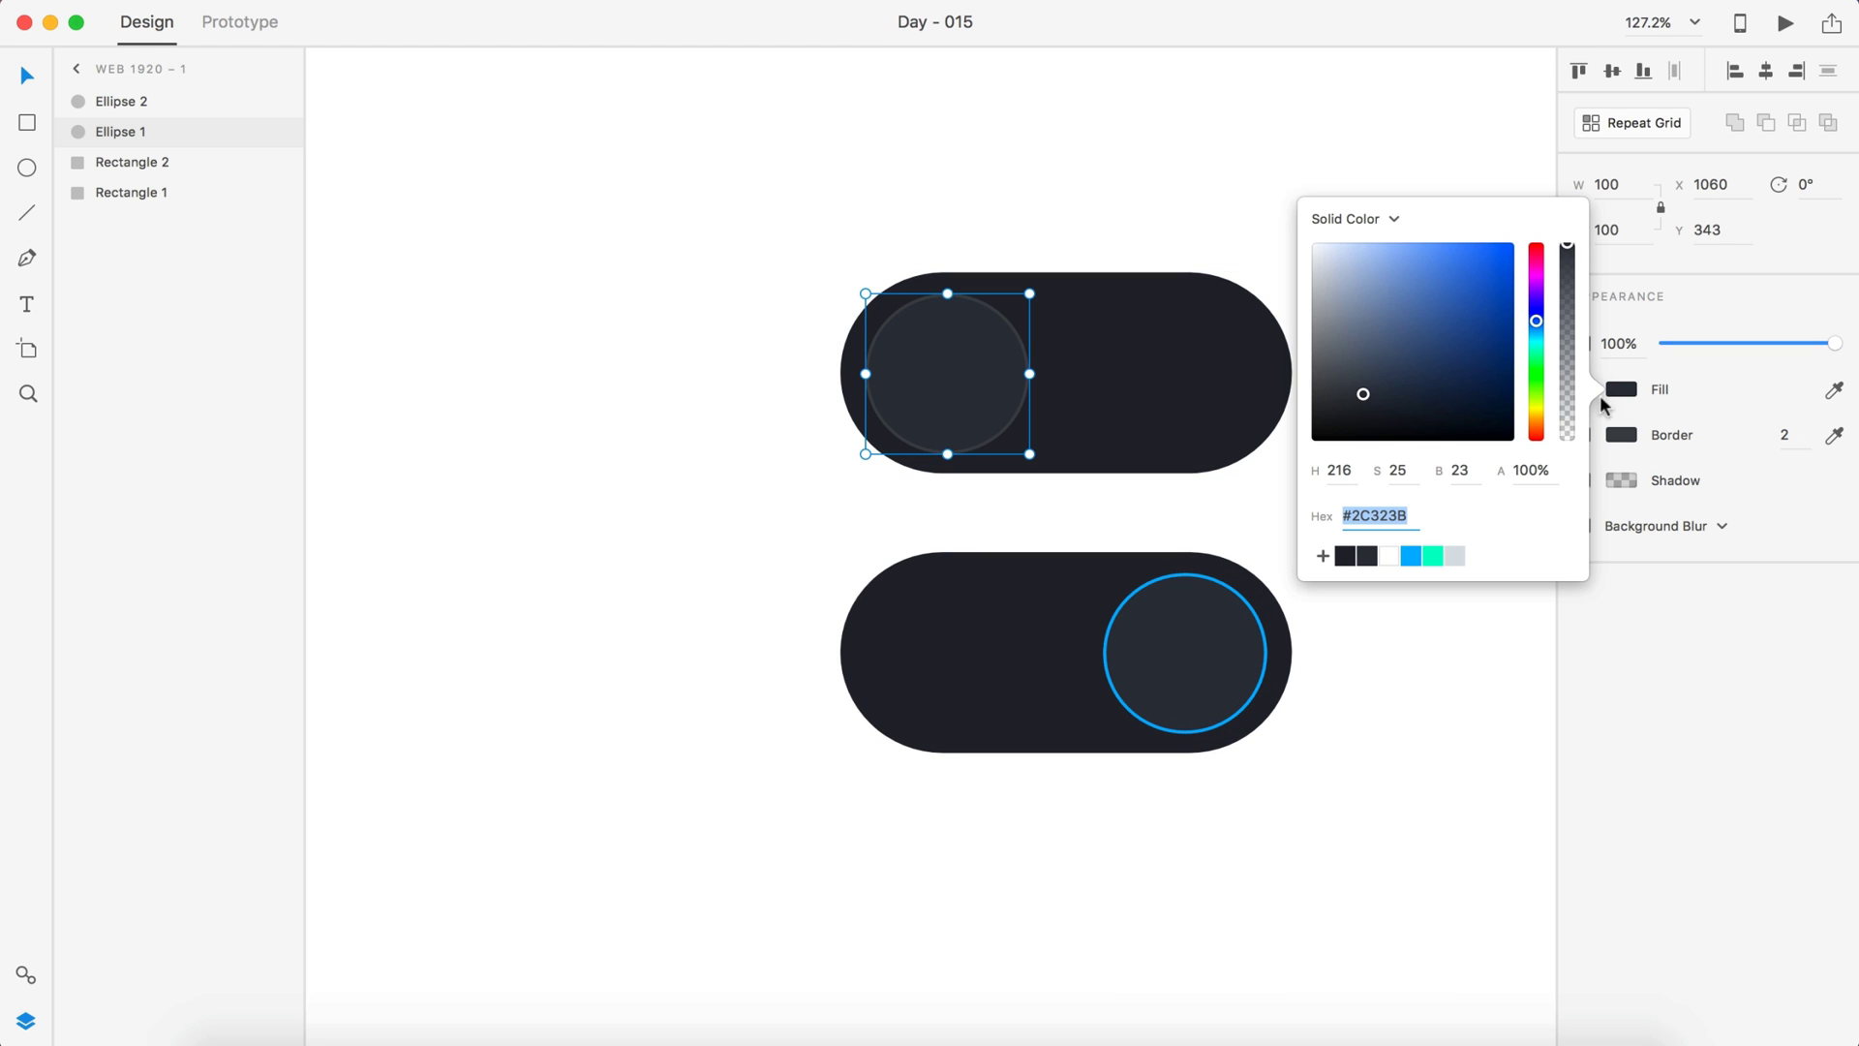
click(1375, 552)
click(1621, 435)
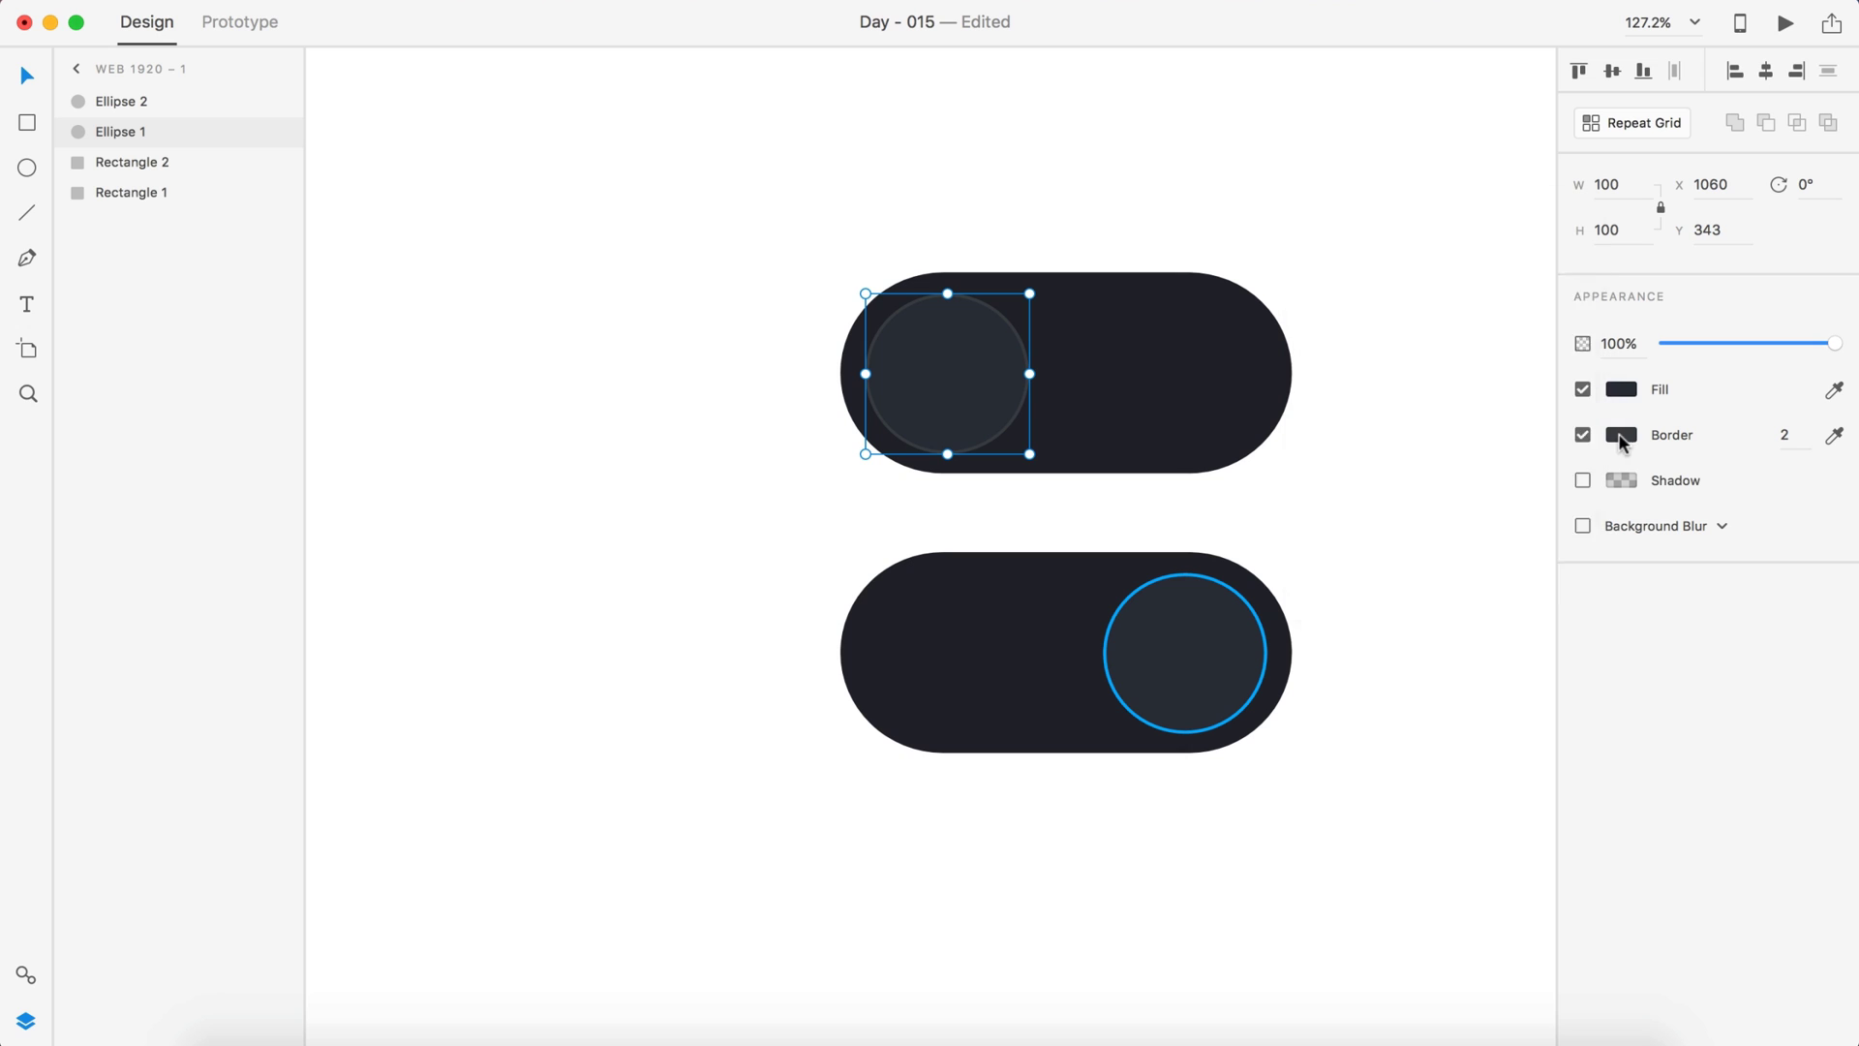
click(1367, 586)
click(576, 540)
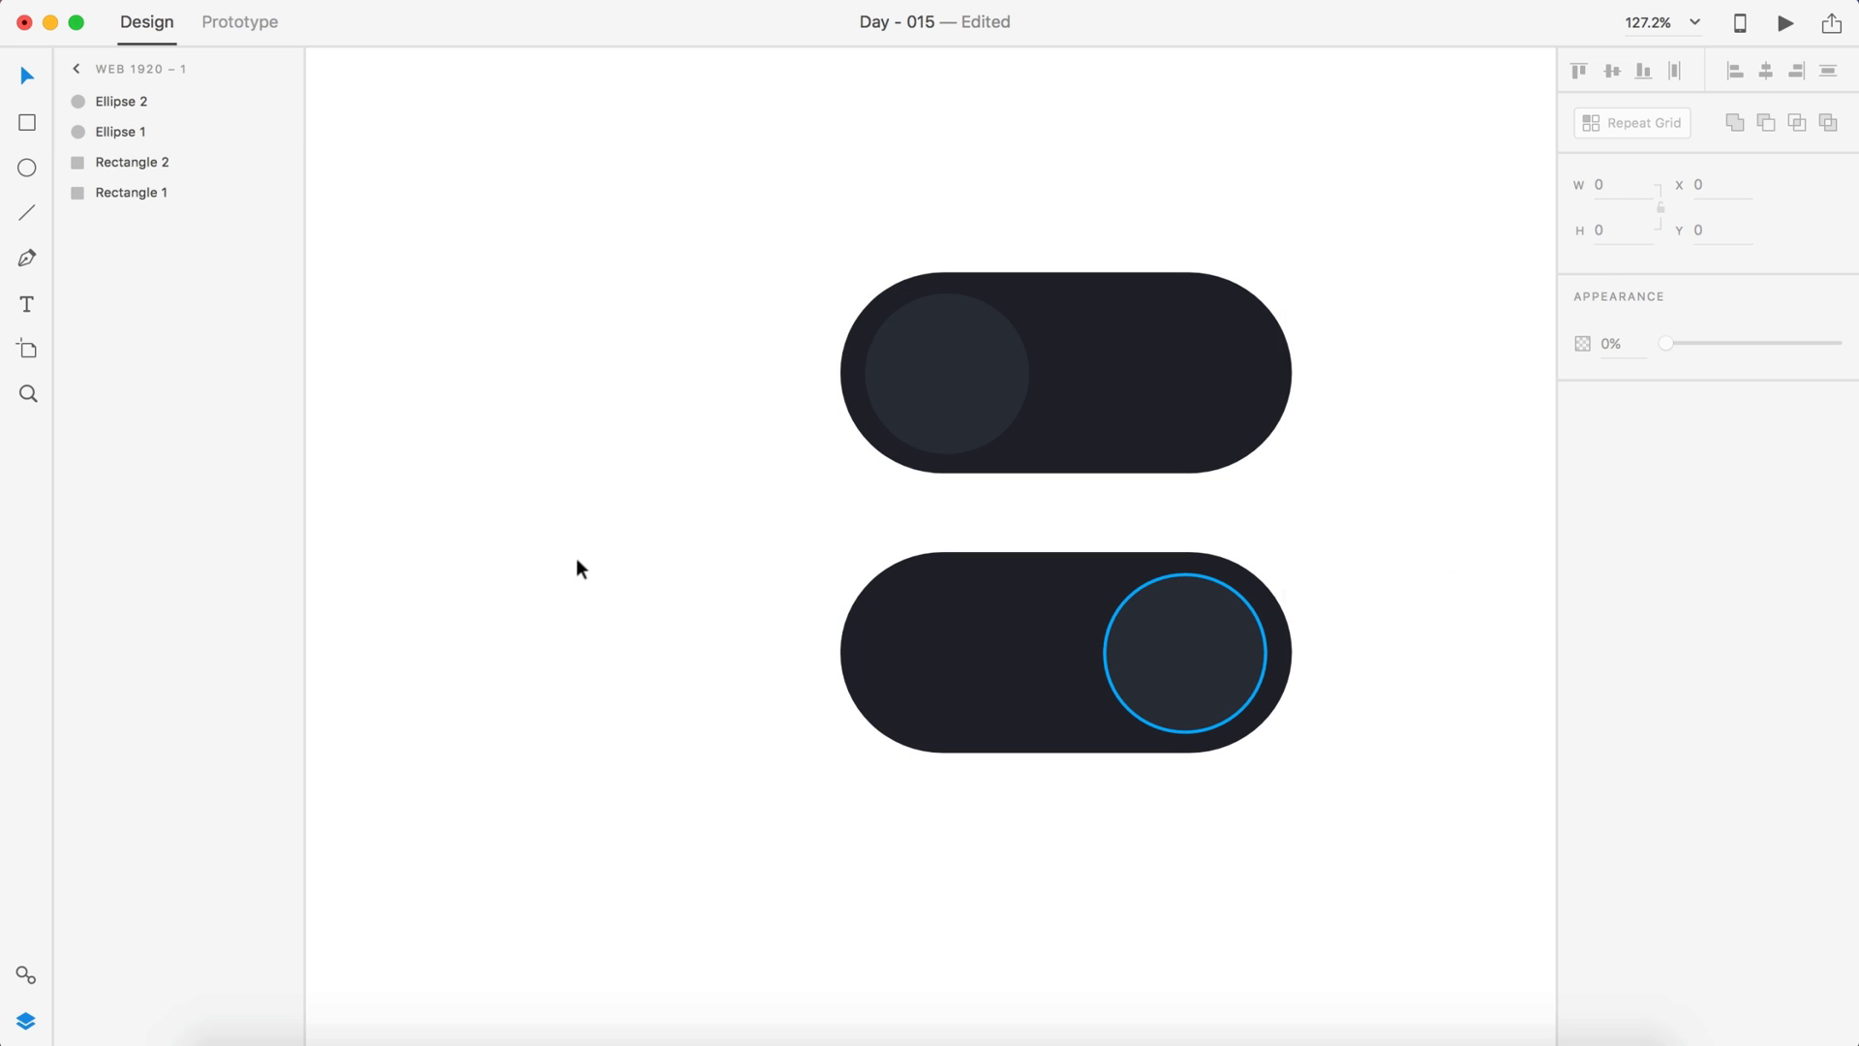
scroll(577, 558, right, 3)
Add an 'OFF' text label in the top toggle set in Mr Eaves XL Mod OT
key(t)
click(970, 355)
text(OFF)
key(super+a)
click(1625, 336)
text(Mr)
key(Return)
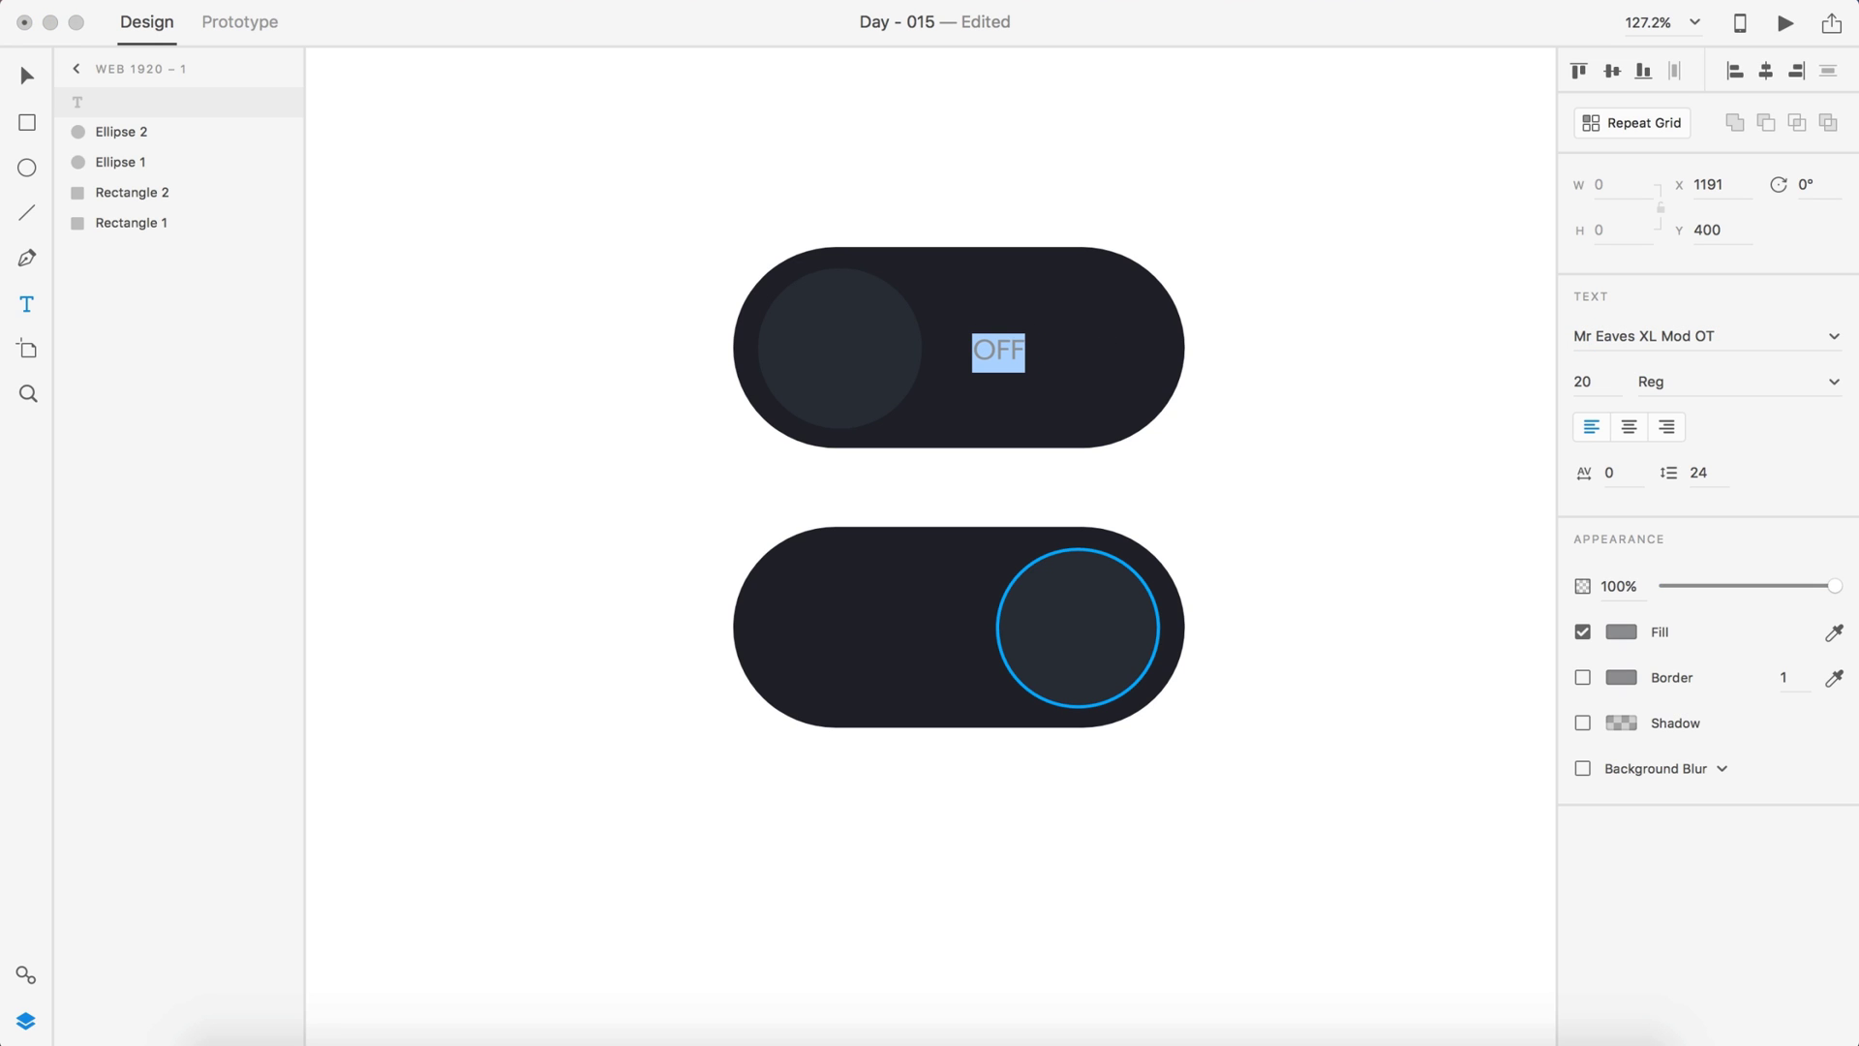
Center-align the OFF label, colour it #2C323B and set its size to 40
click(1627, 426)
click(1620, 634)
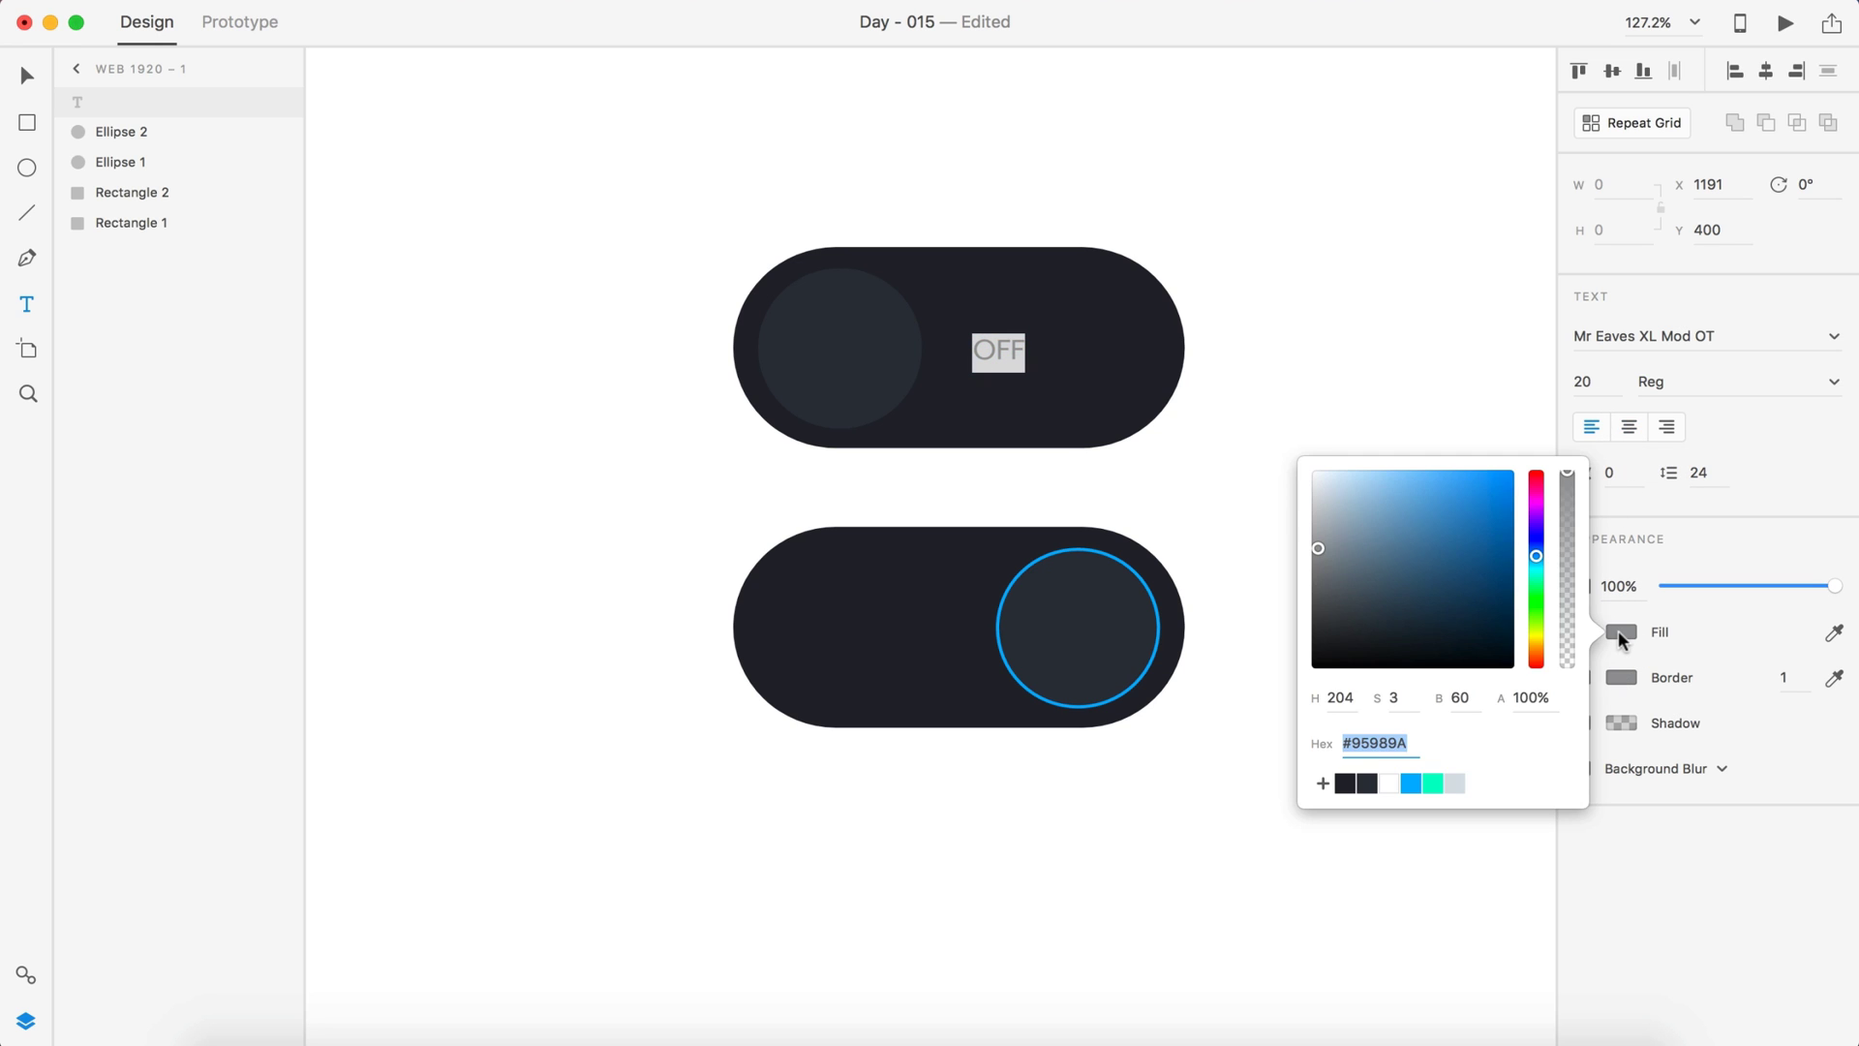
click(1366, 783)
click(1594, 379)
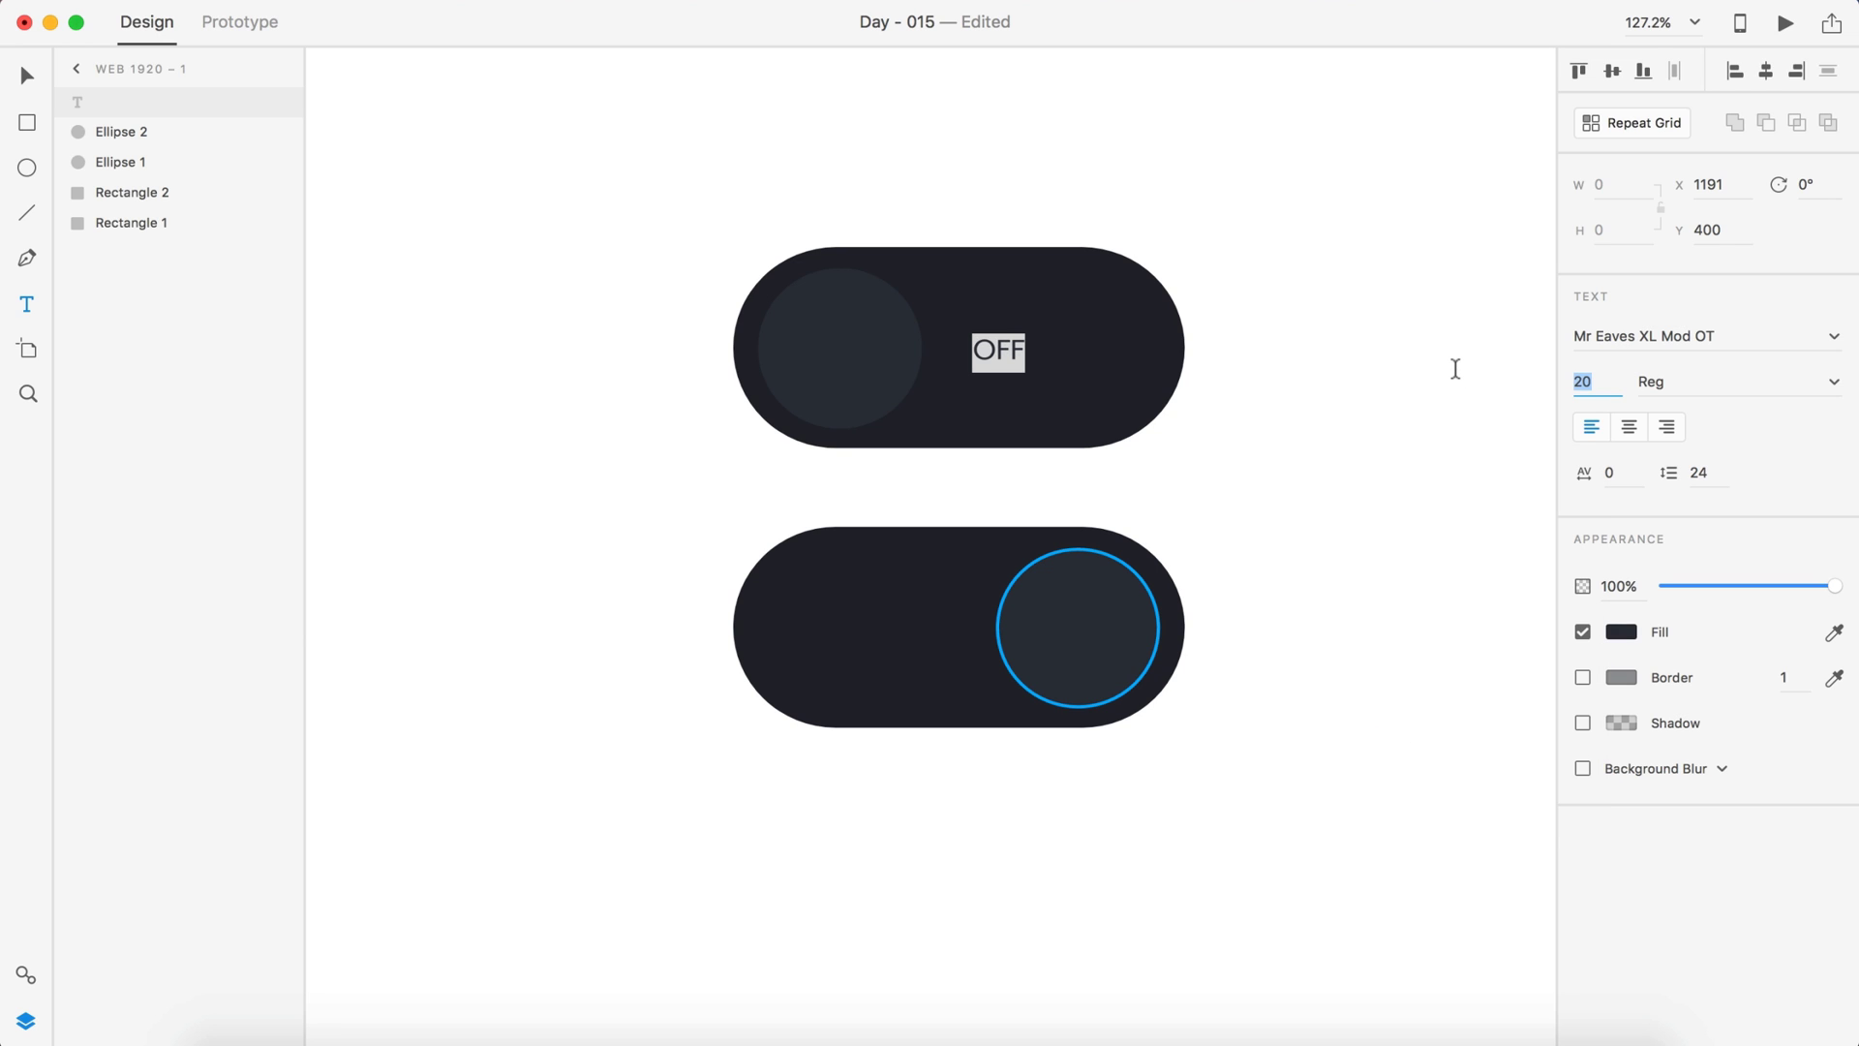
text(40)
key(Return)
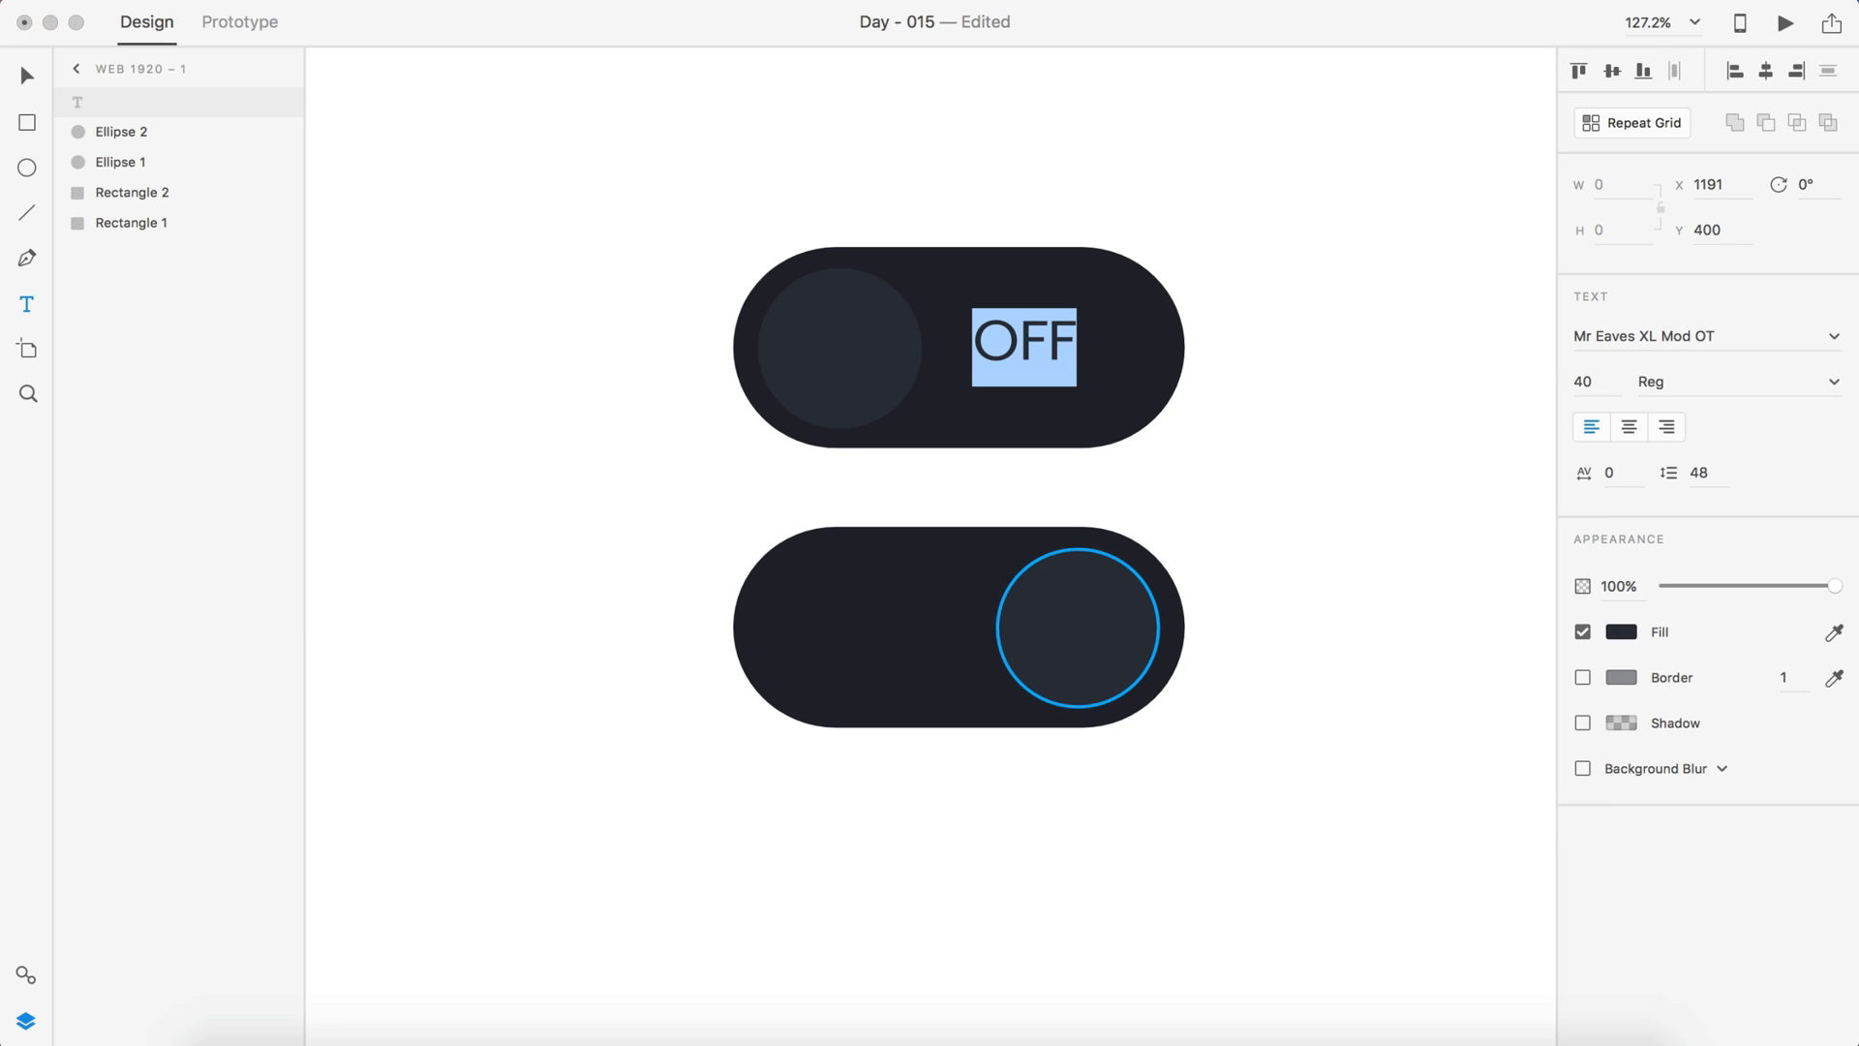
Move the OFF label into the top toggle's right half
click(49, 73)
scroll(1002, 339, up, 3)
drag(1034, 350, 1015, 352)
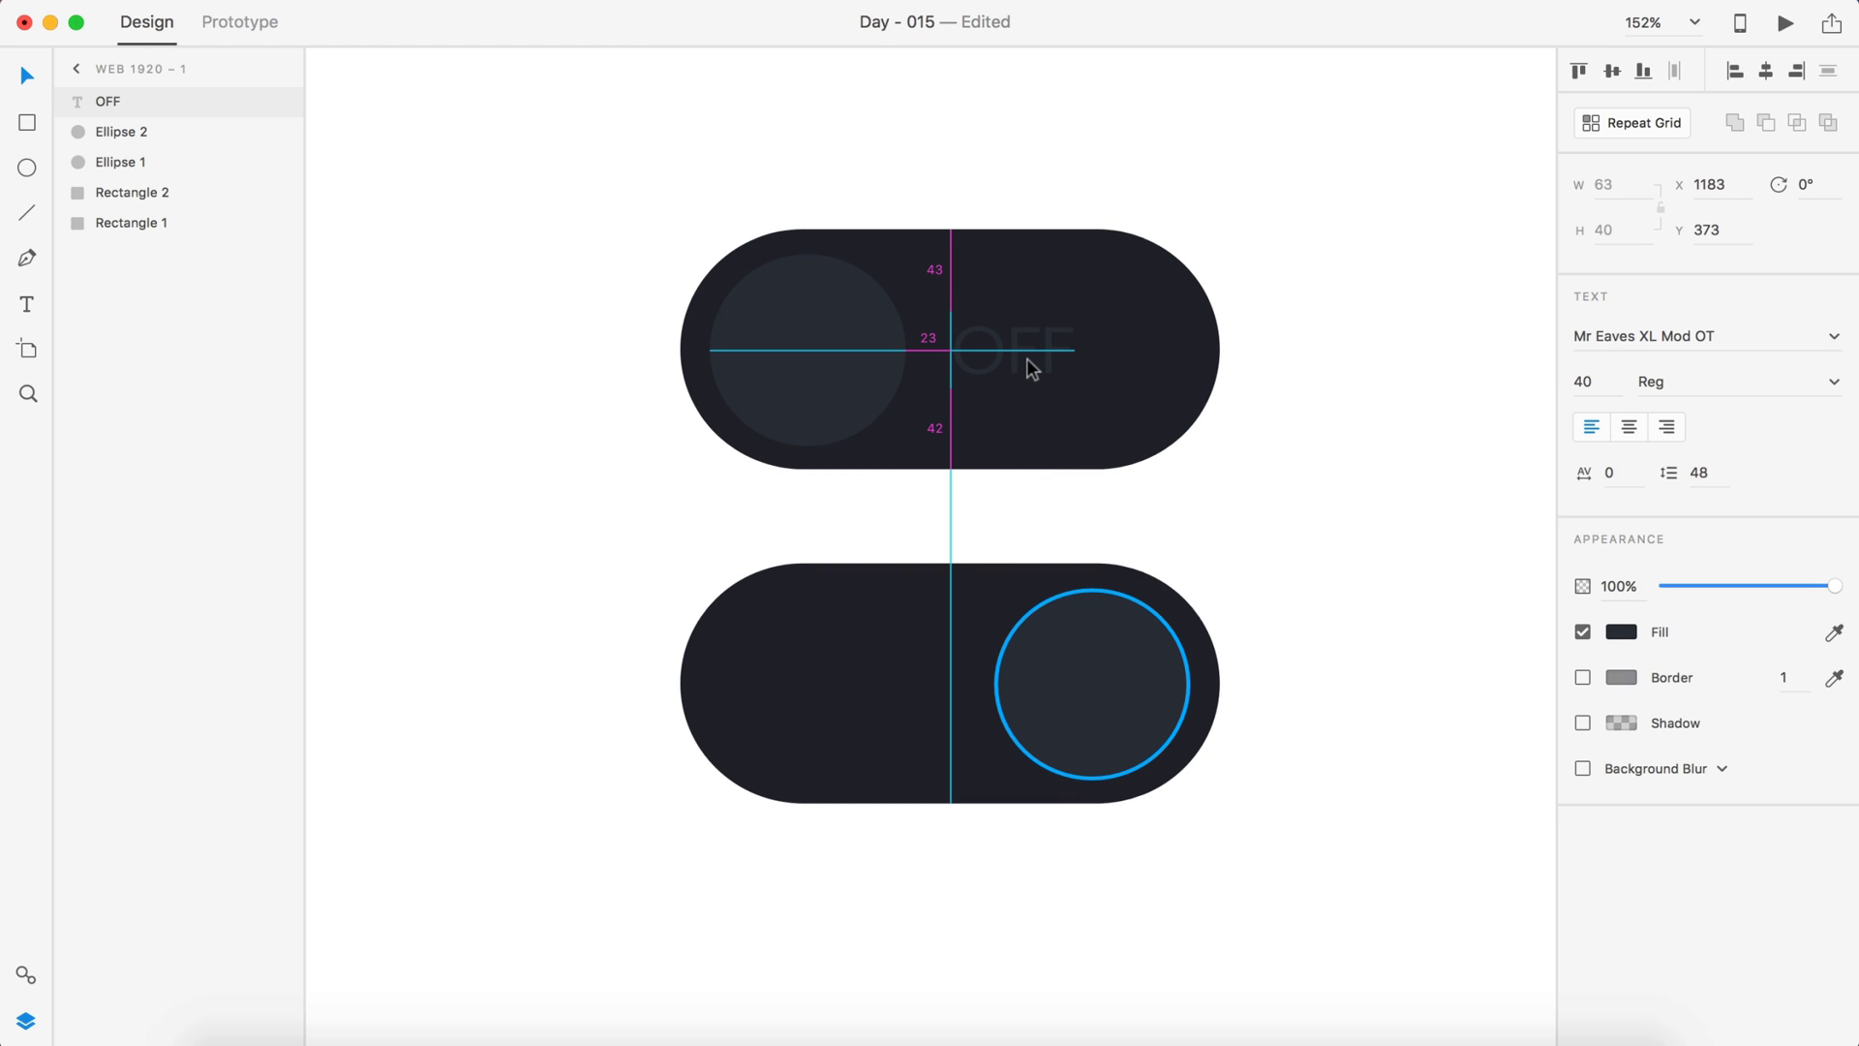
drag(1026, 357, 1027, 358)
click(1349, 391)
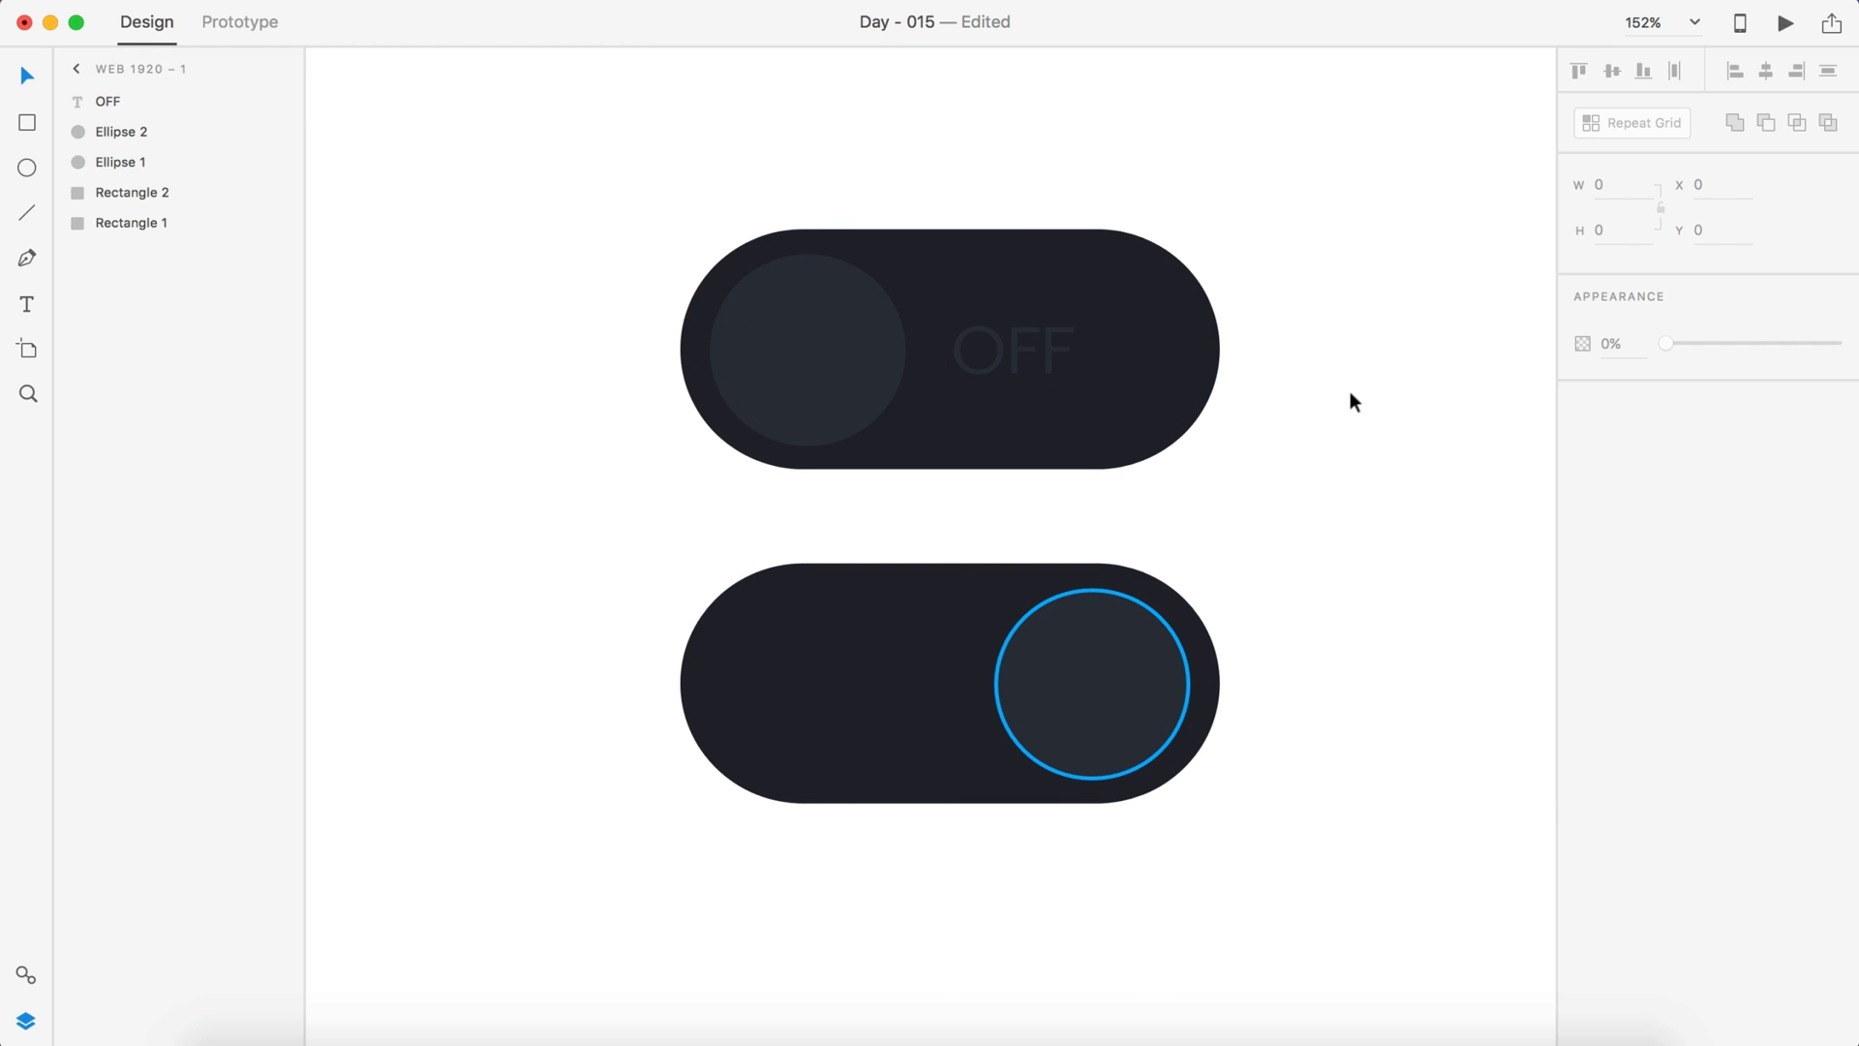
Copy the OFF label from the top toggle onto the lower toggle
scroll(1349, 404, down, 5)
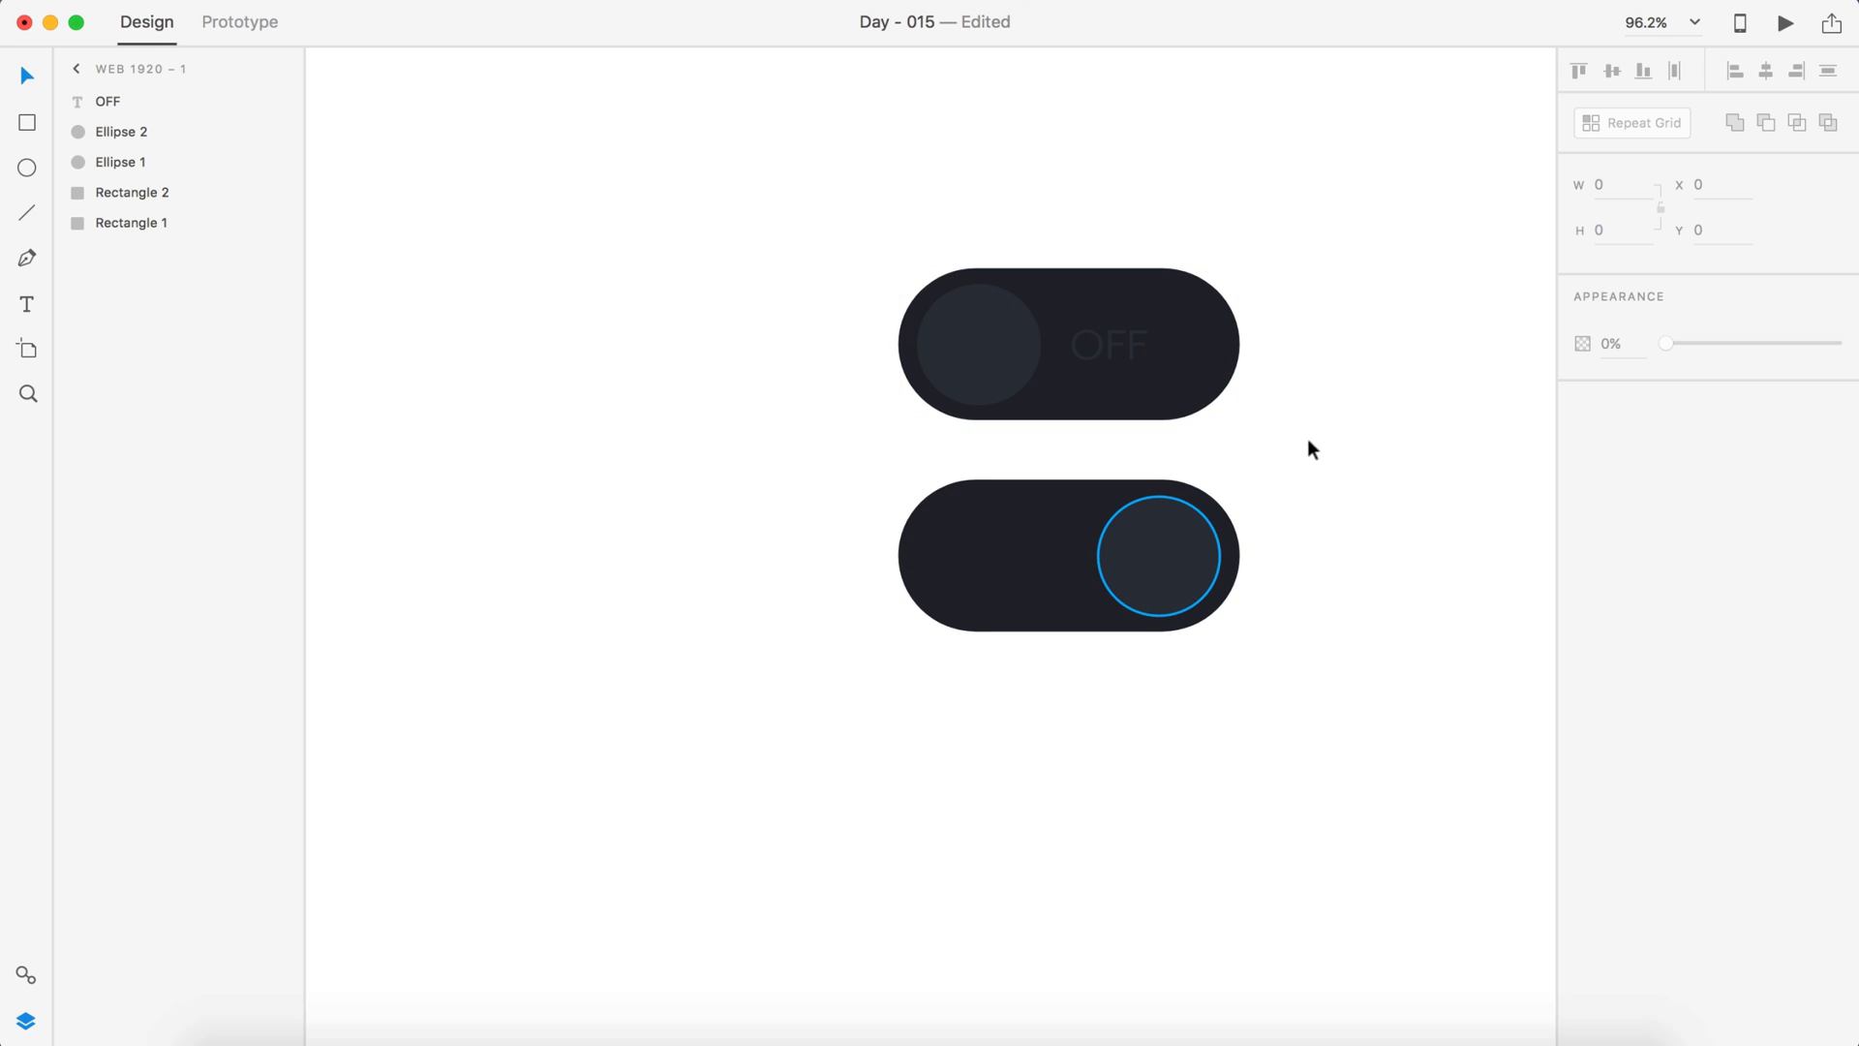
scroll(1311, 445, up, 2)
scroll(1311, 445, down, 1)
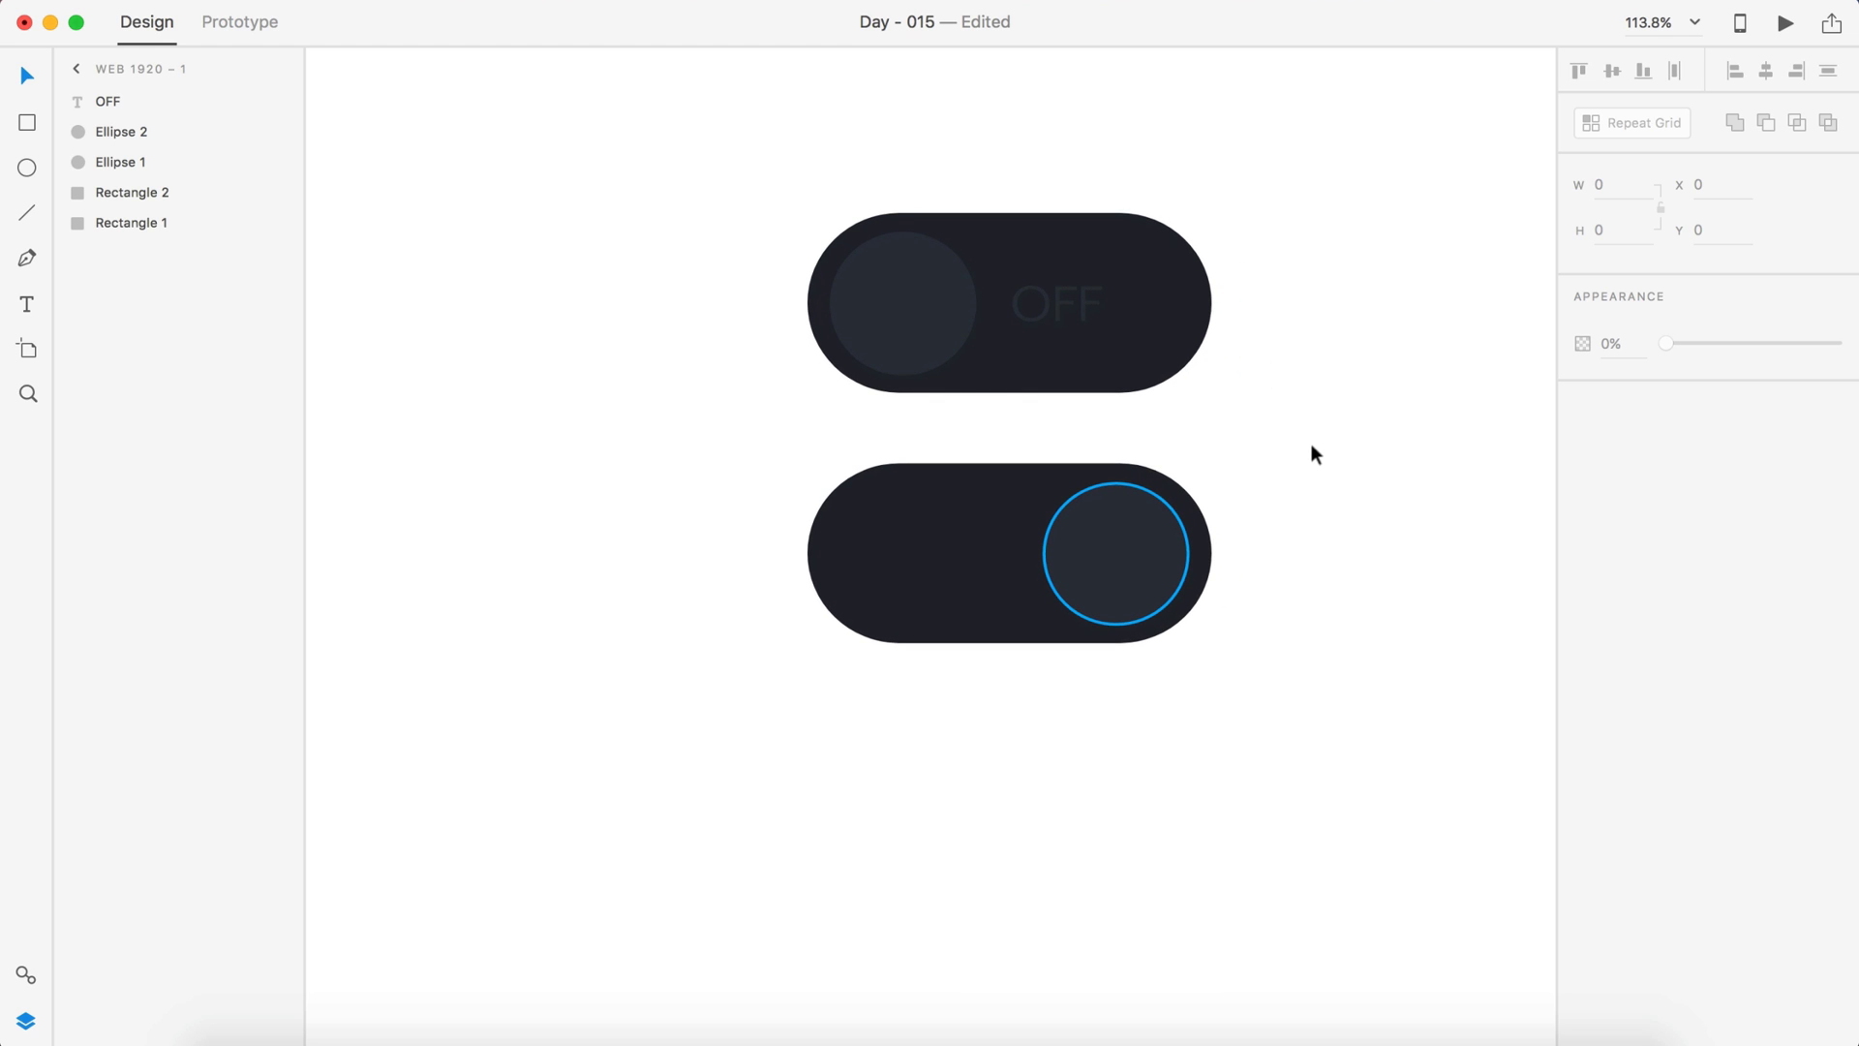
drag(1319, 443, 881, 238)
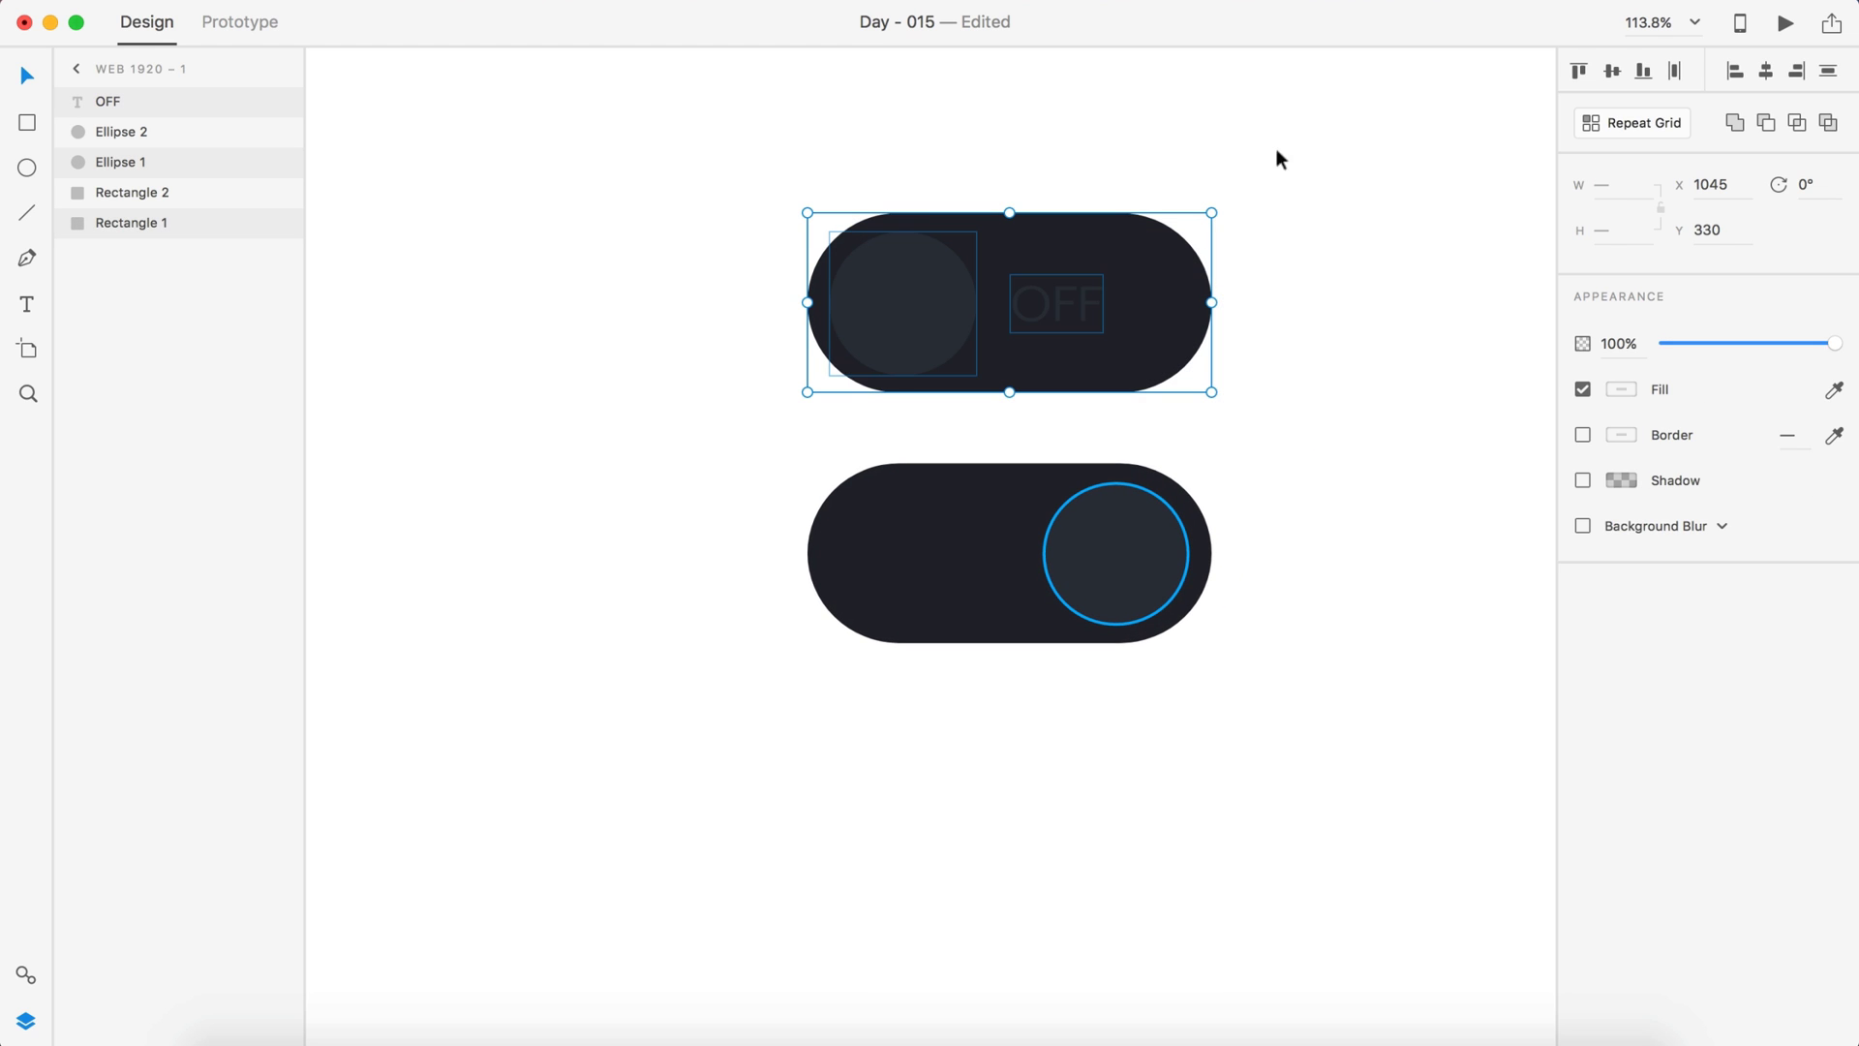
click(1359, 305)
drag(1092, 299, 988, 552)
Right-align the copied label and nudge it slightly right on the lower toggle
double_click(988, 552)
text(ON)
click(1665, 427)
key(ctrl+z)
key(Escape)
drag(973, 553, 981, 555)
click(1081, 769)
Change the copied label's text to 'ON'
scroll(1081, 770, down, 3)
scroll(1078, 767, right, 2)
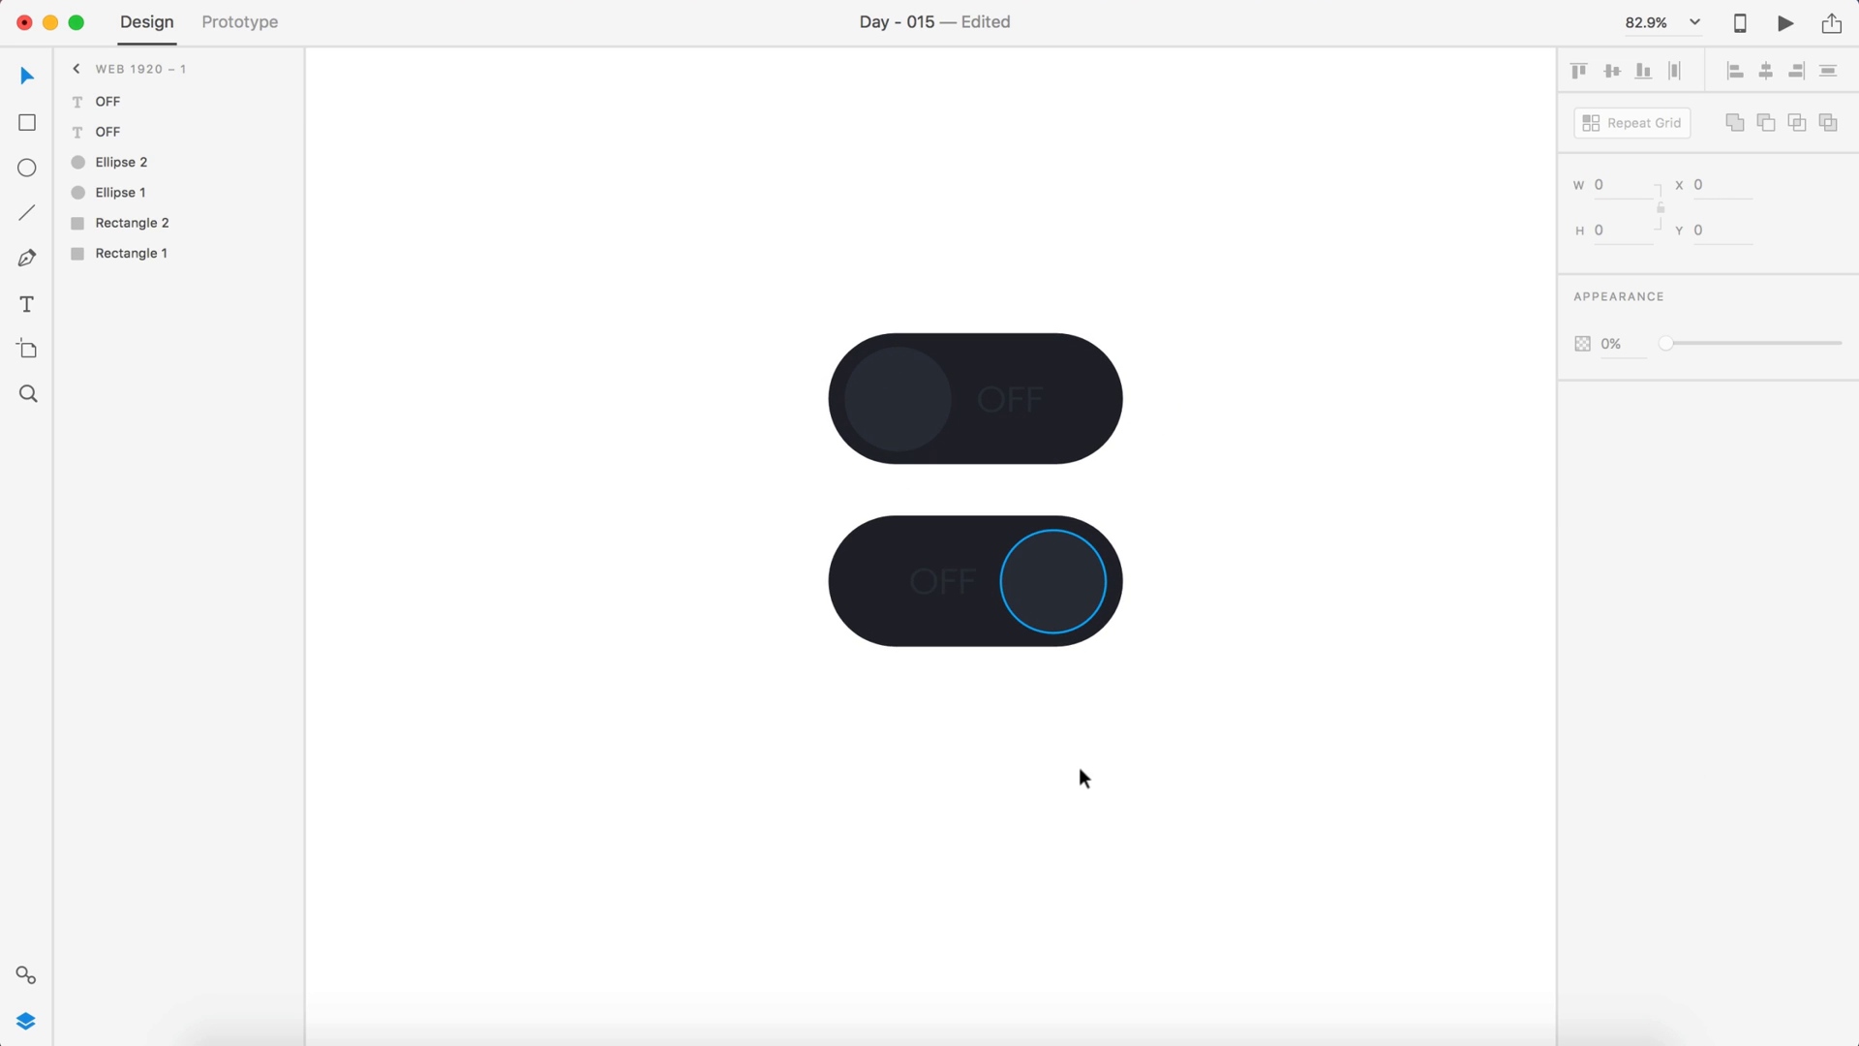
double_click(933, 587)
text(ON)
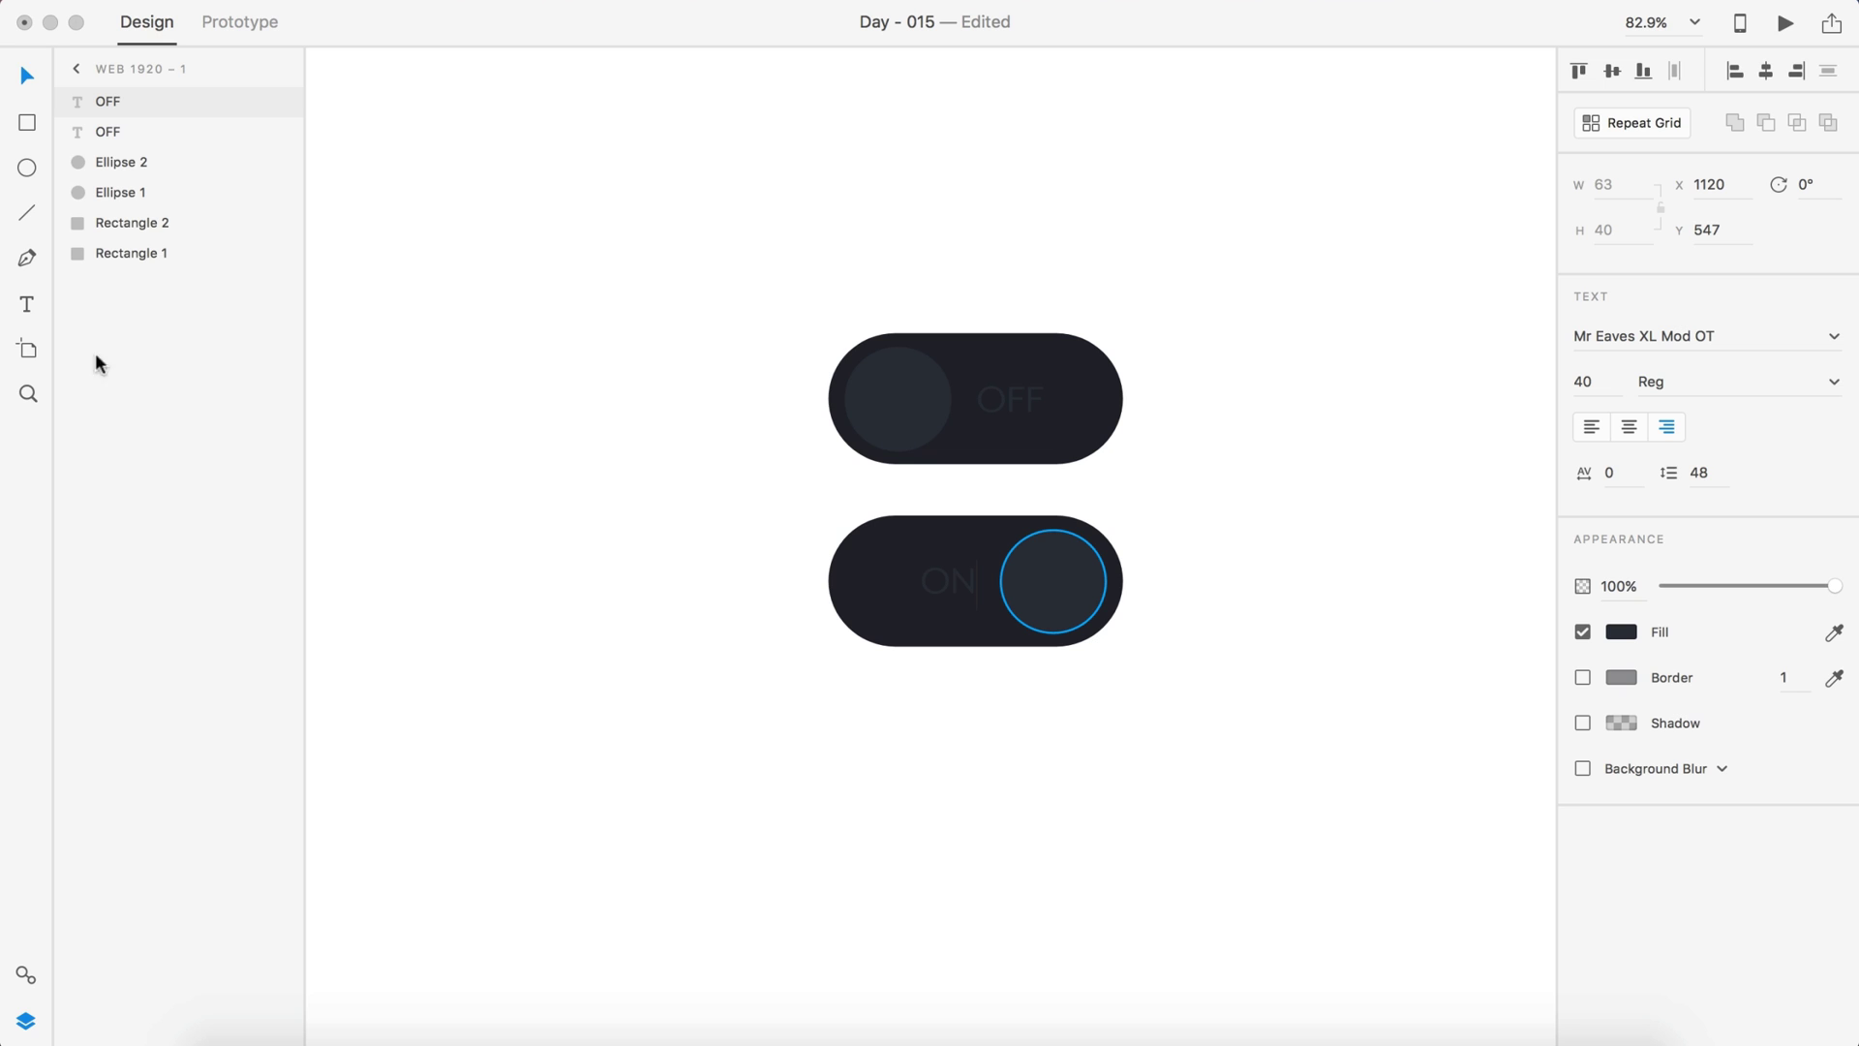
key(Escape)
key(Escape)
scroll(747, 596, up, 3)
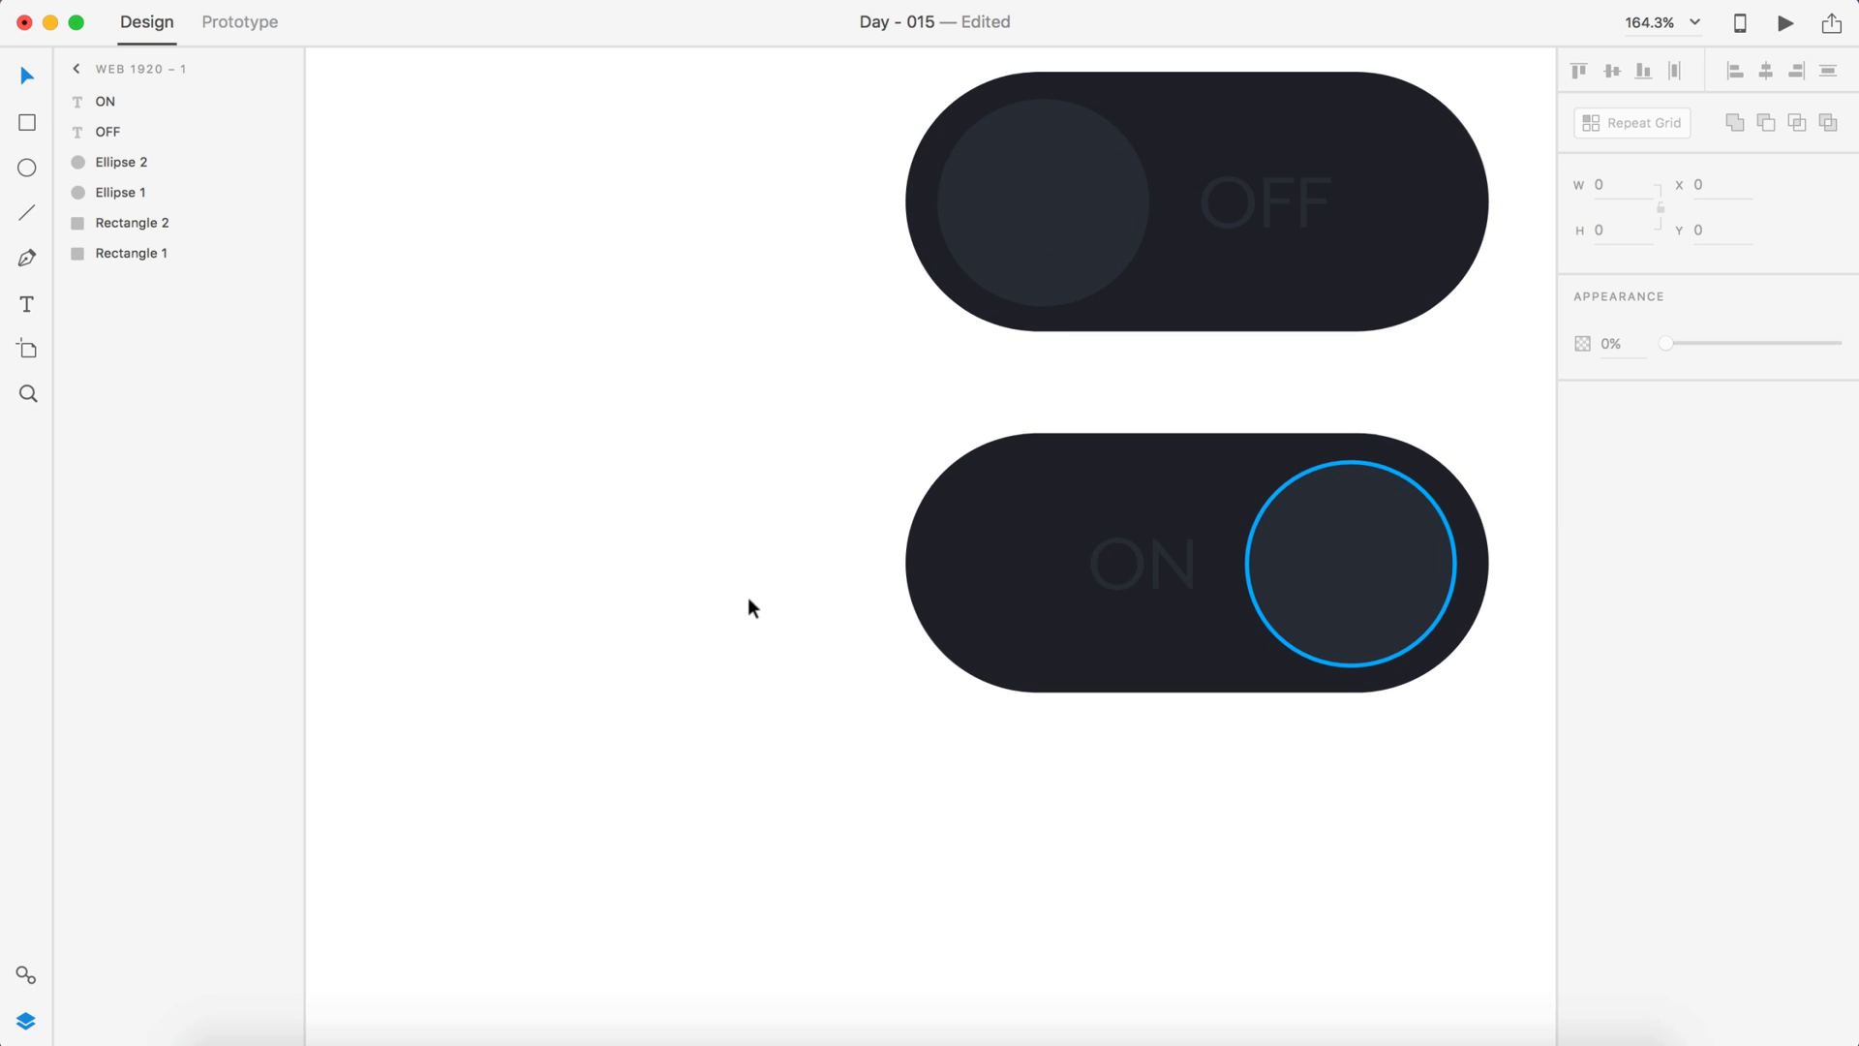
Try colouring the ON label blue, save the document, then undo the colour change
click(1187, 562)
scroll(1503, 631, right, 3)
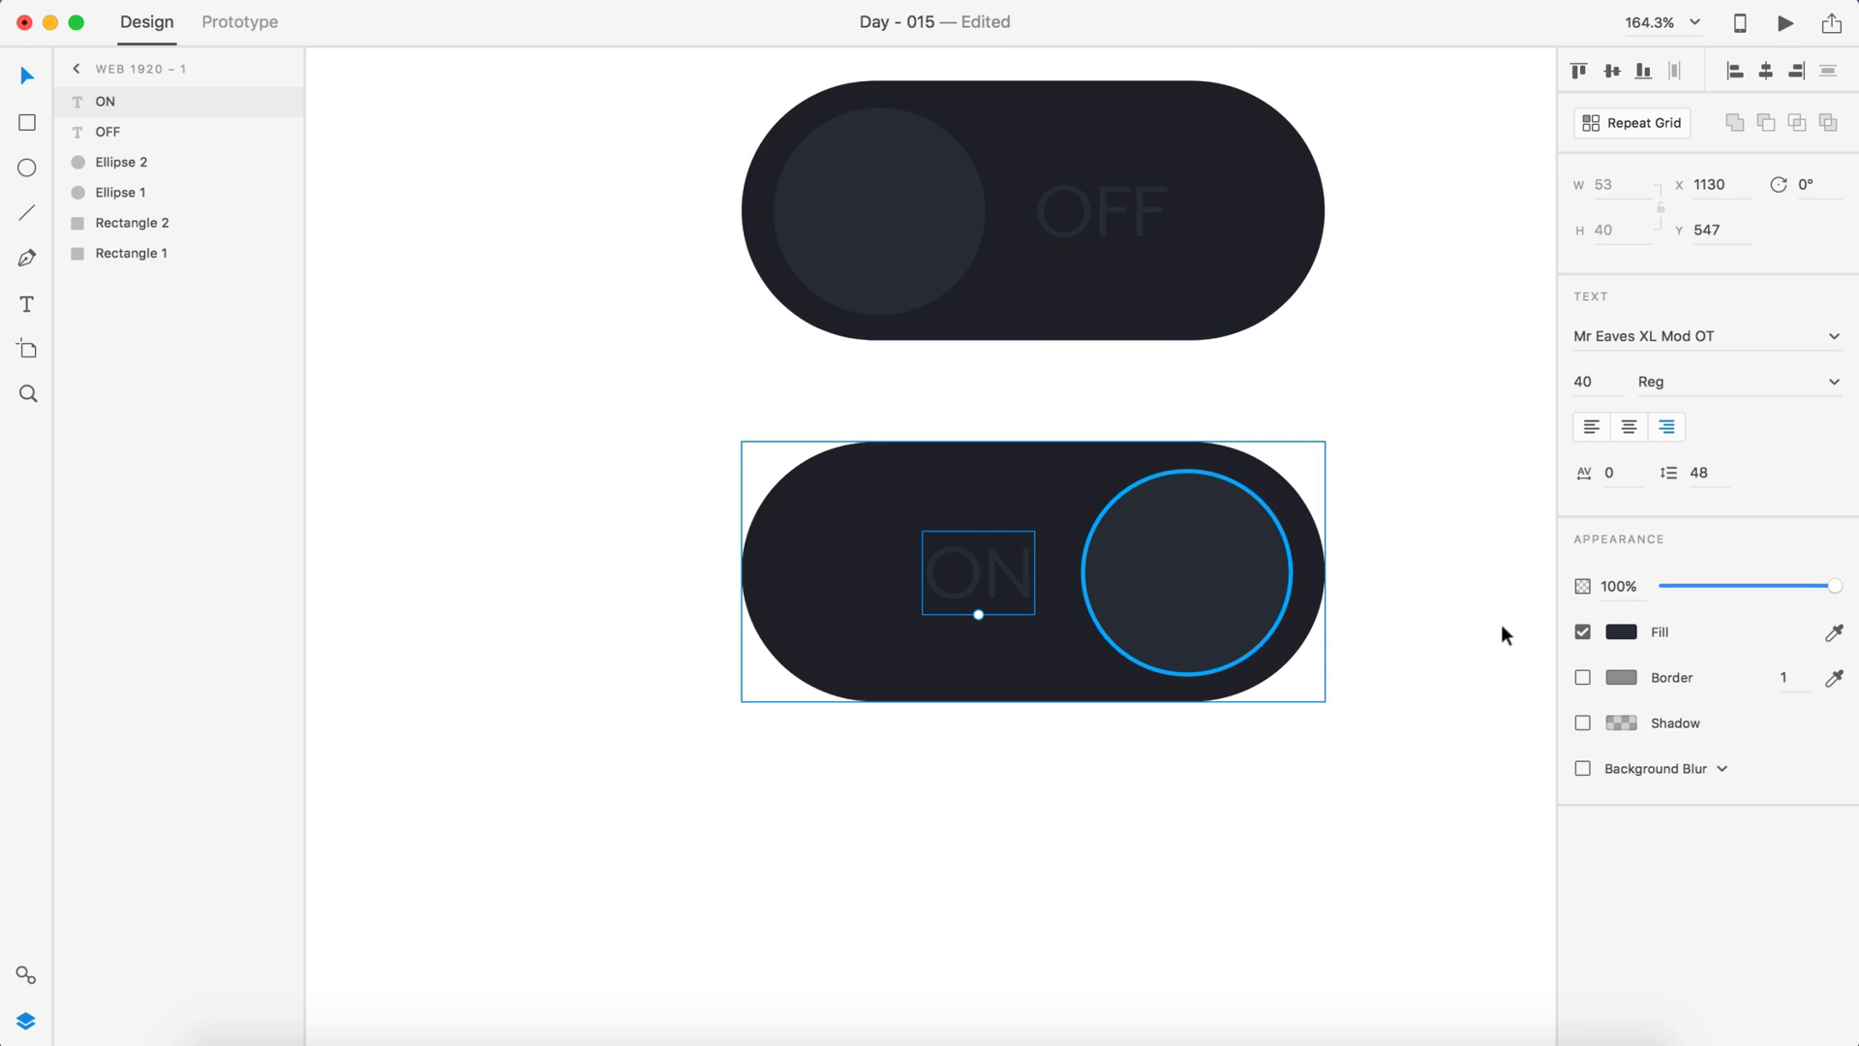
click(1612, 632)
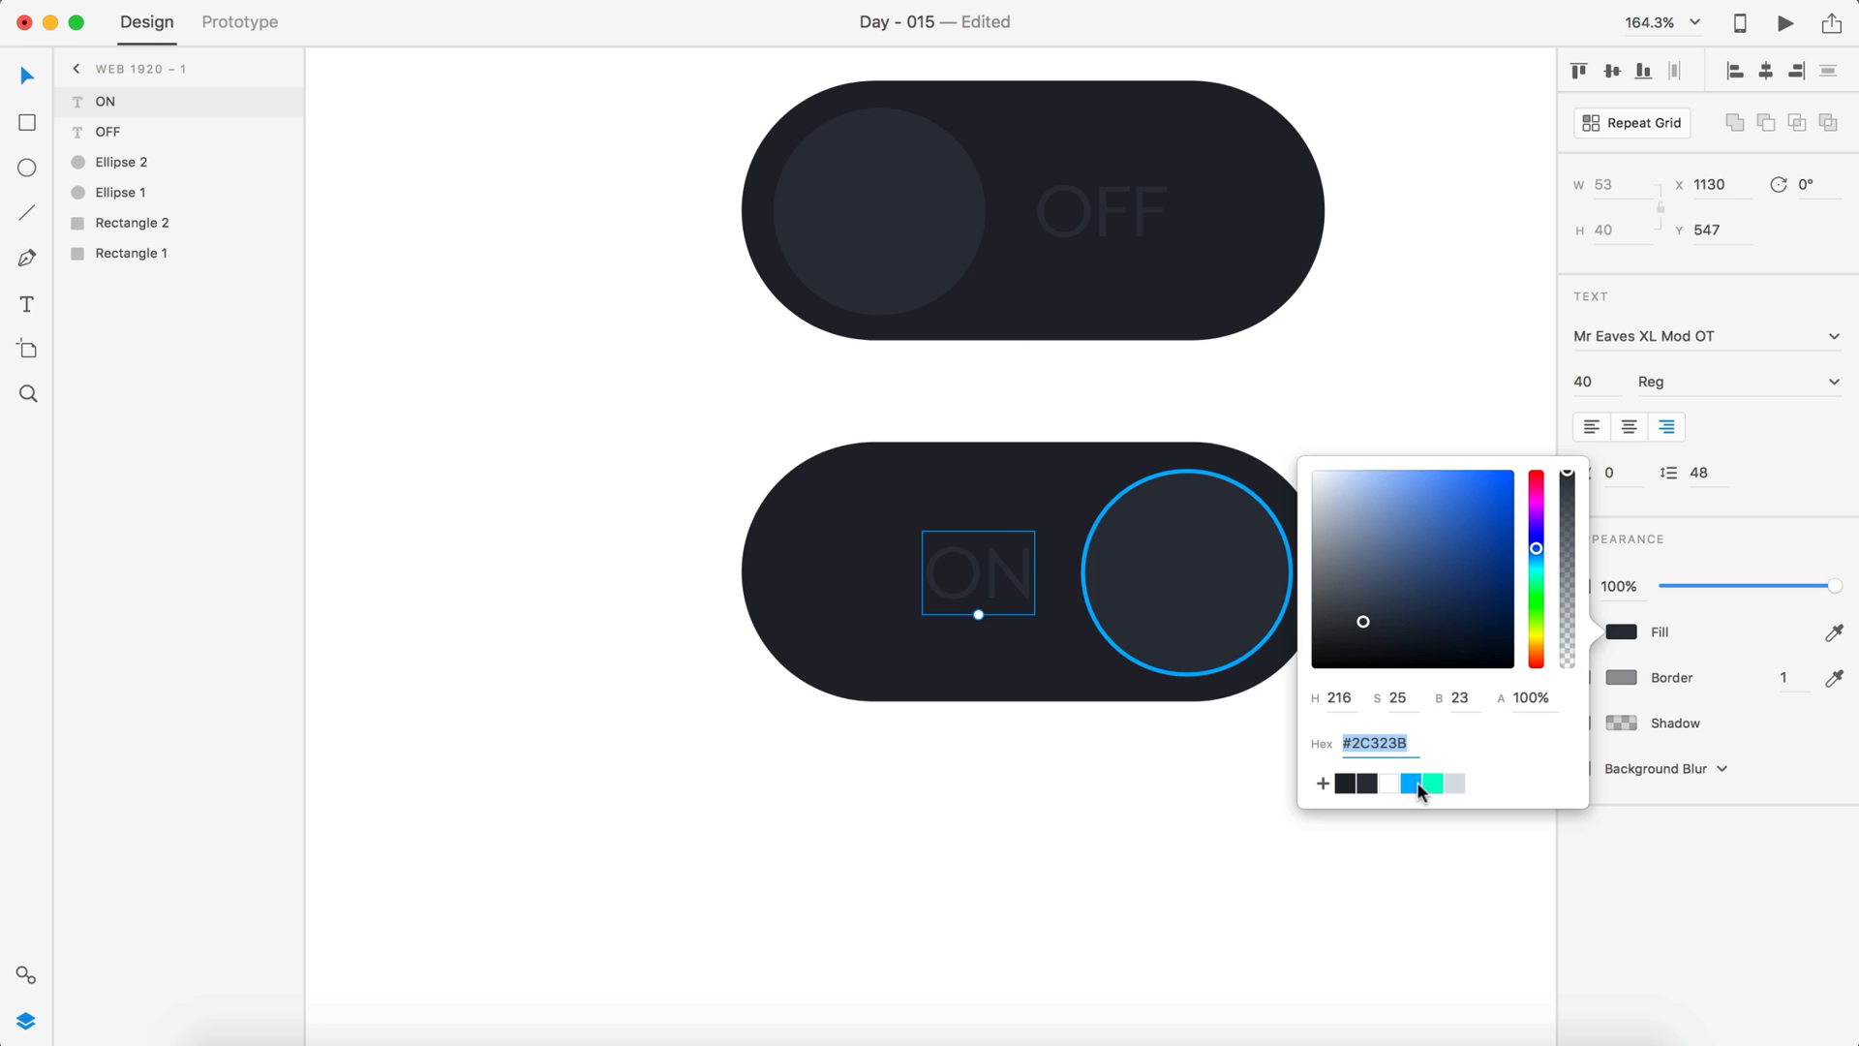
click(1411, 783)
click(1113, 833)
key(super+0)
key(super+s)
key(super+z)
key(Escape)
scroll(1112, 828, up, 3)
scroll(1111, 828, left, 3)
scroll(1112, 828, up, 1)
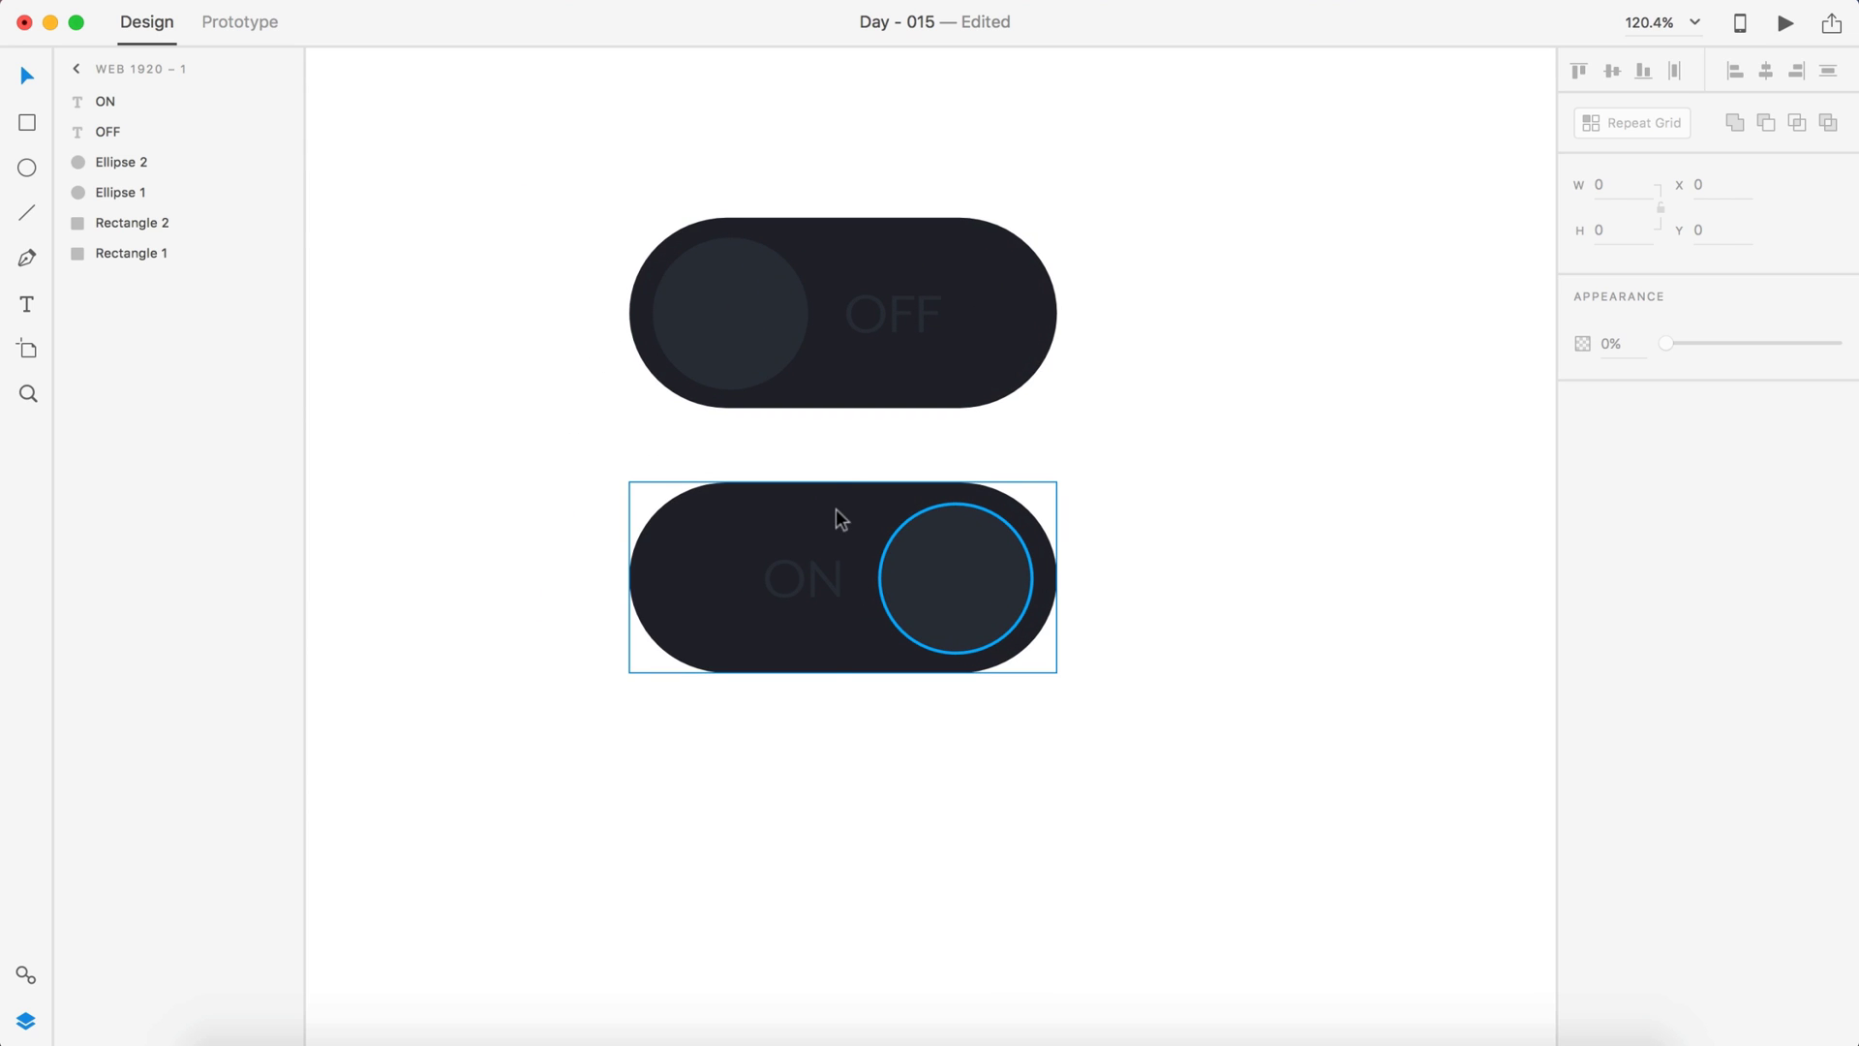
Add a blue border of width 2 to the lower toggle's pill shape
click(837, 513)
click(1583, 480)
click(1621, 480)
click(1412, 631)
click(1785, 481)
text(2)
key(Return)
click(1131, 807)
scroll(1131, 808, down, 3)
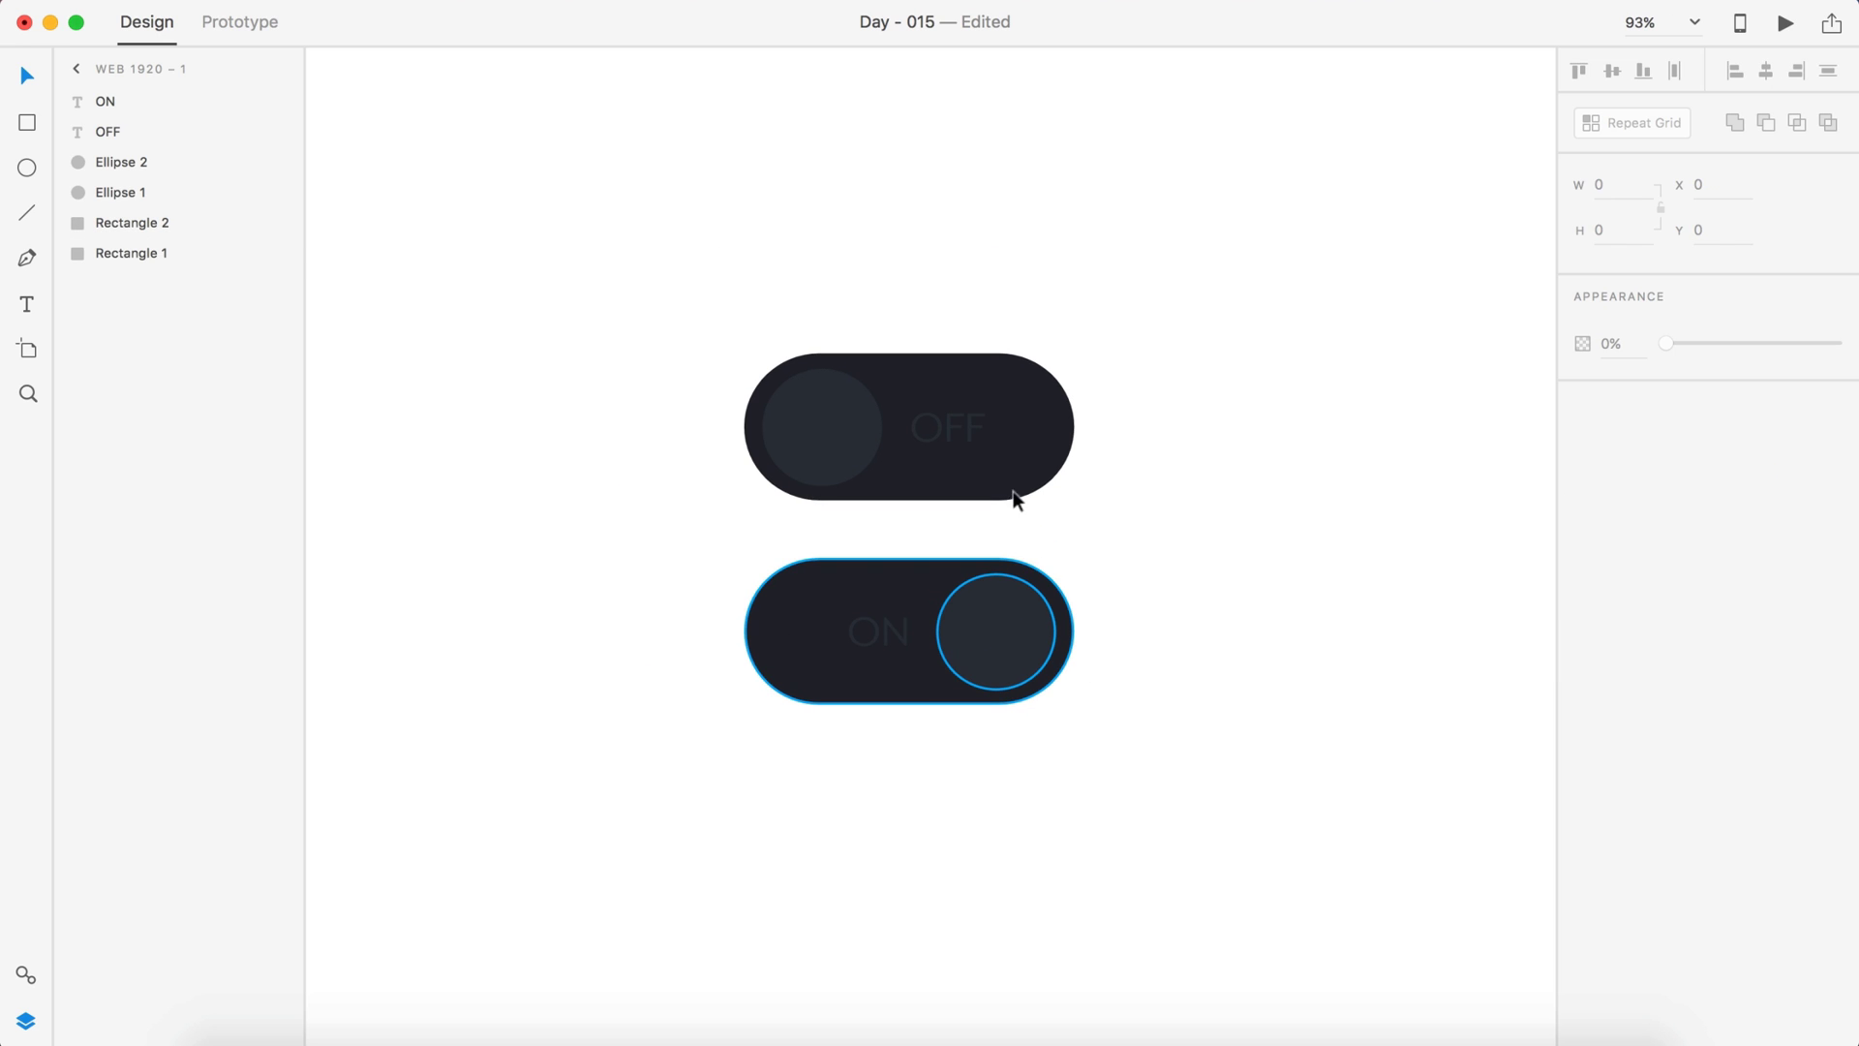
Give the top OFF pill a dark border of width 2
click(1012, 494)
click(1583, 481)
text(2)
click(1620, 478)
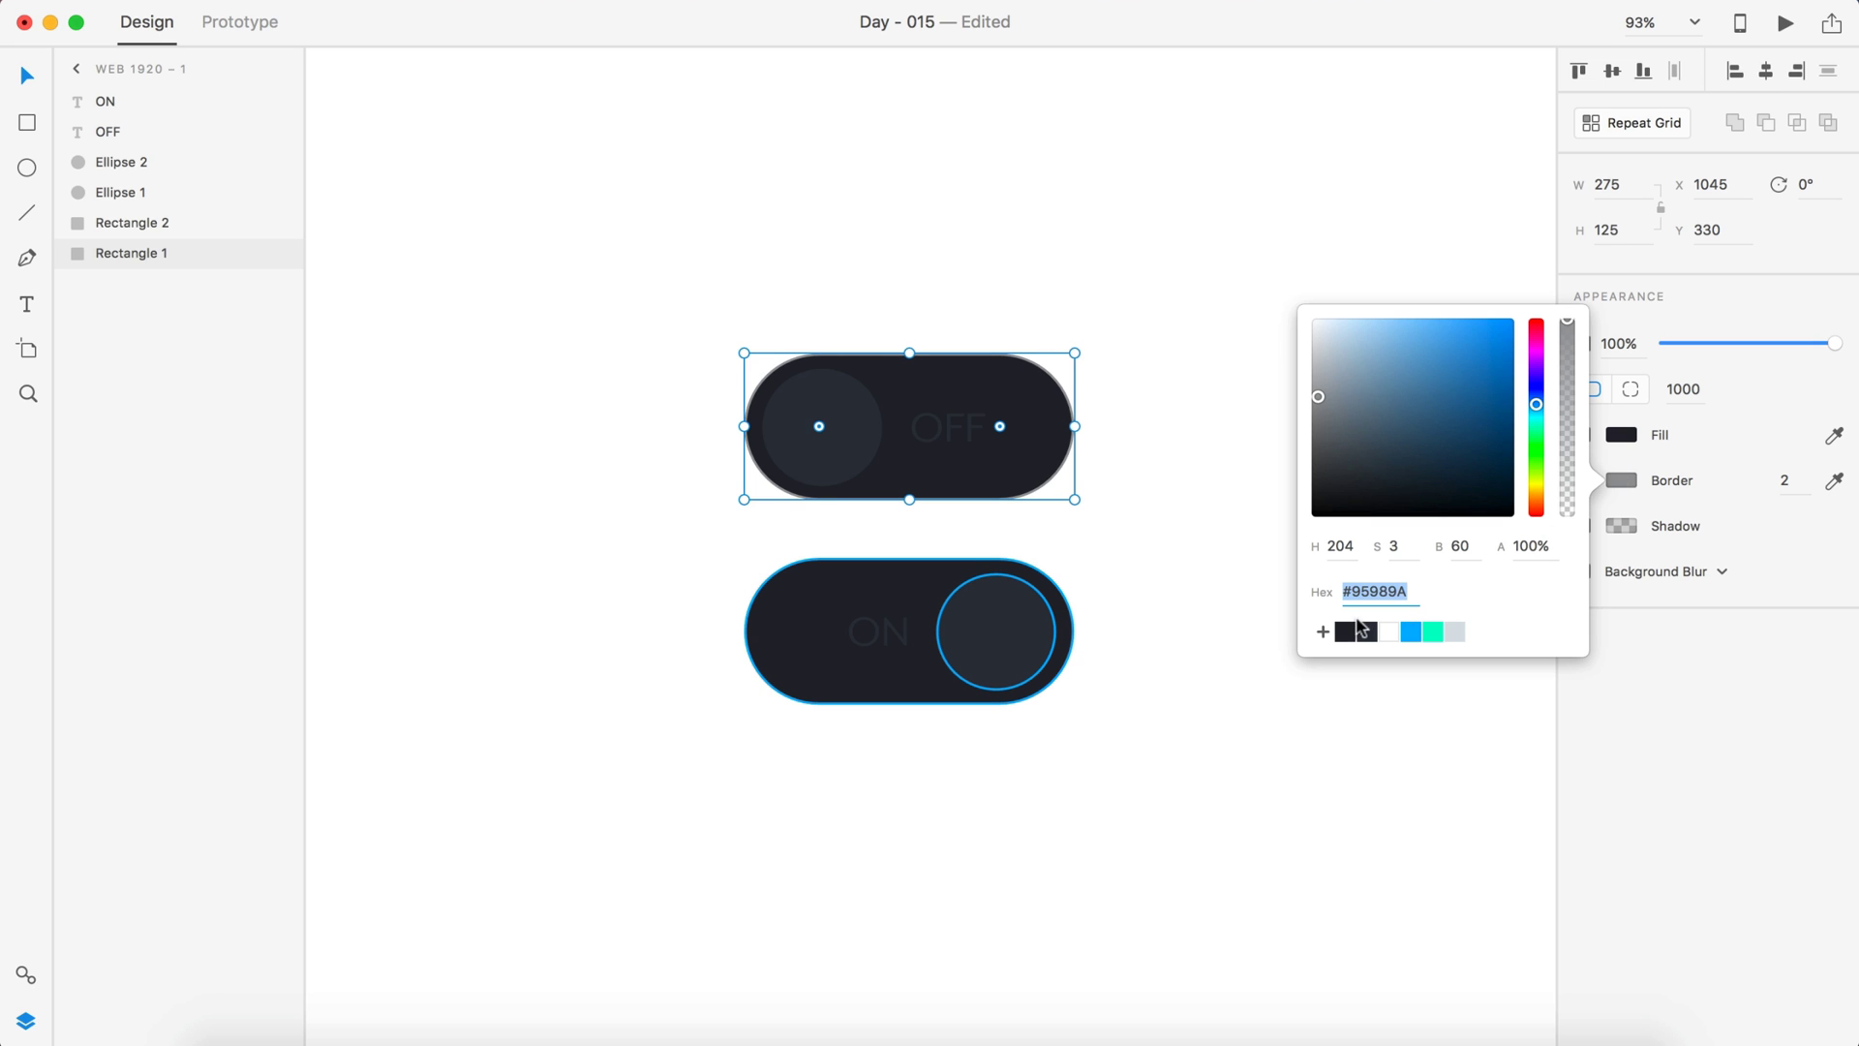
click(1366, 631)
click(1189, 281)
scroll(844, 397, up, 5)
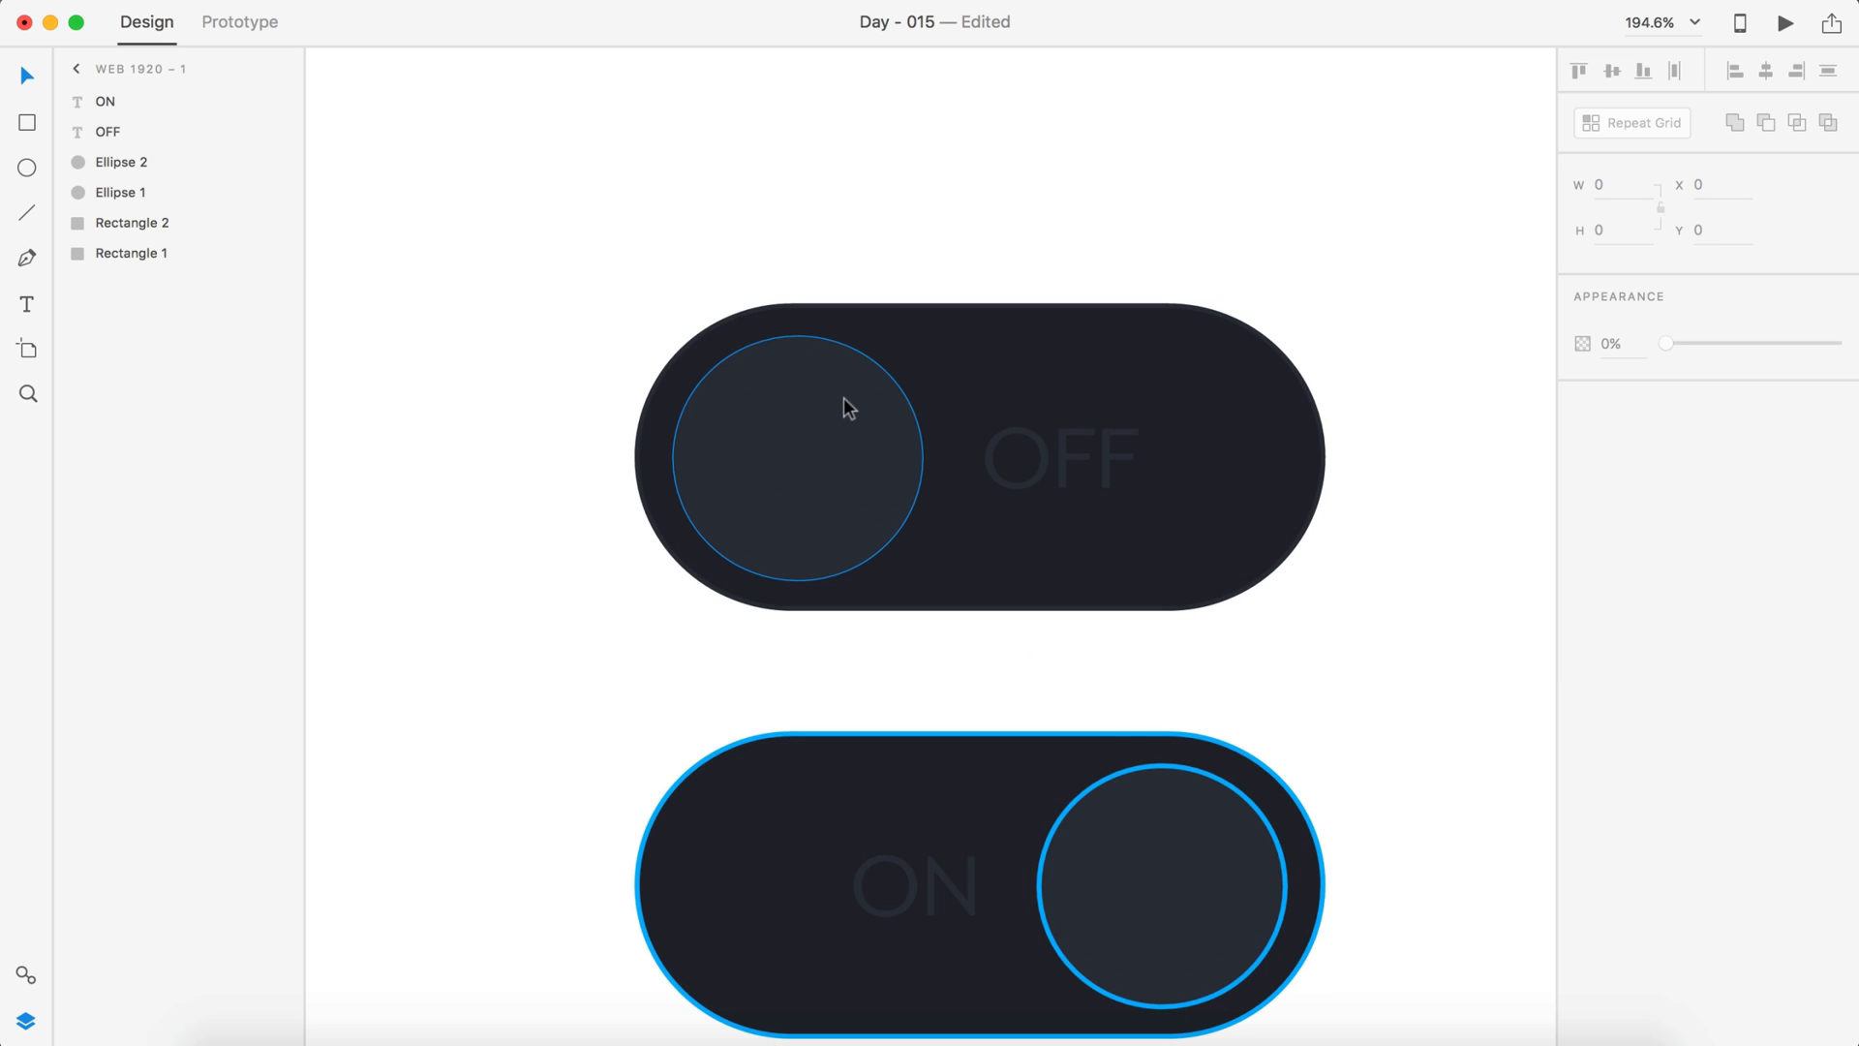
scroll(556, 529, down, 4)
scroll(556, 528, right, 3)
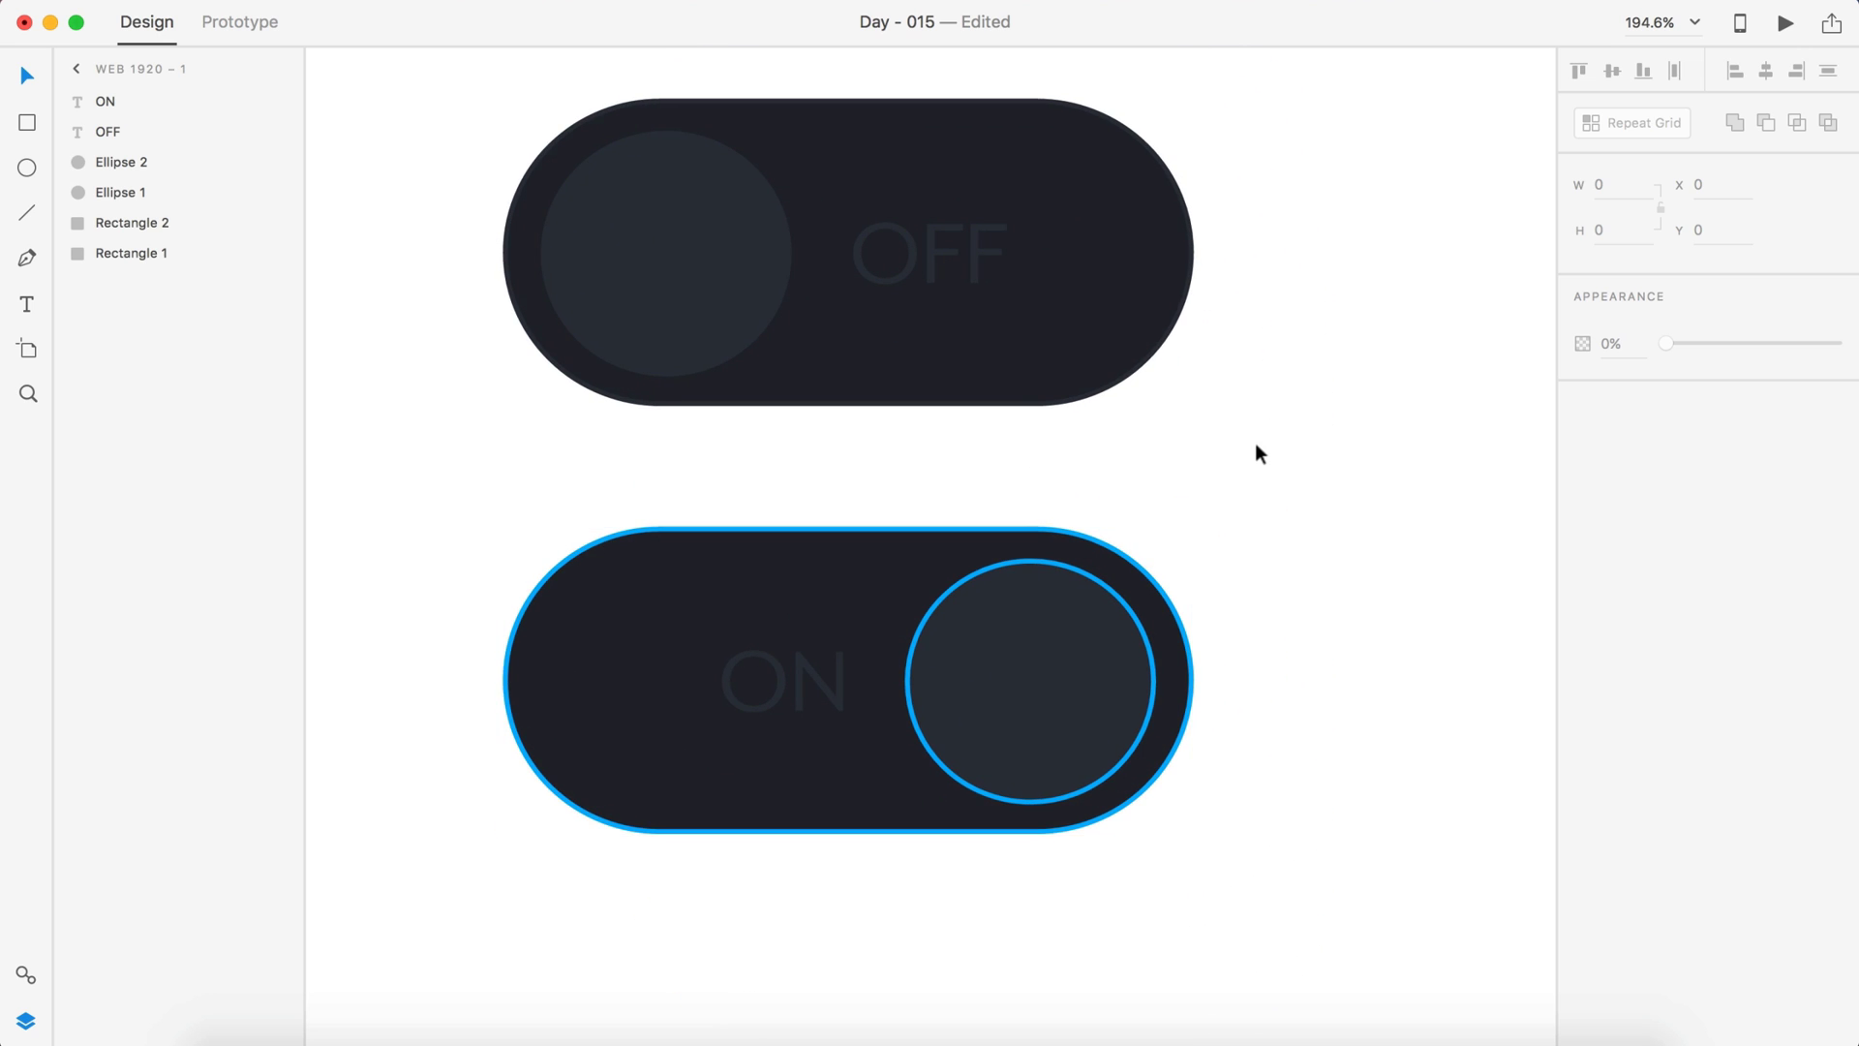
Set the ON label's fill to blue and view the whole artboard
click(804, 678)
click(1621, 631)
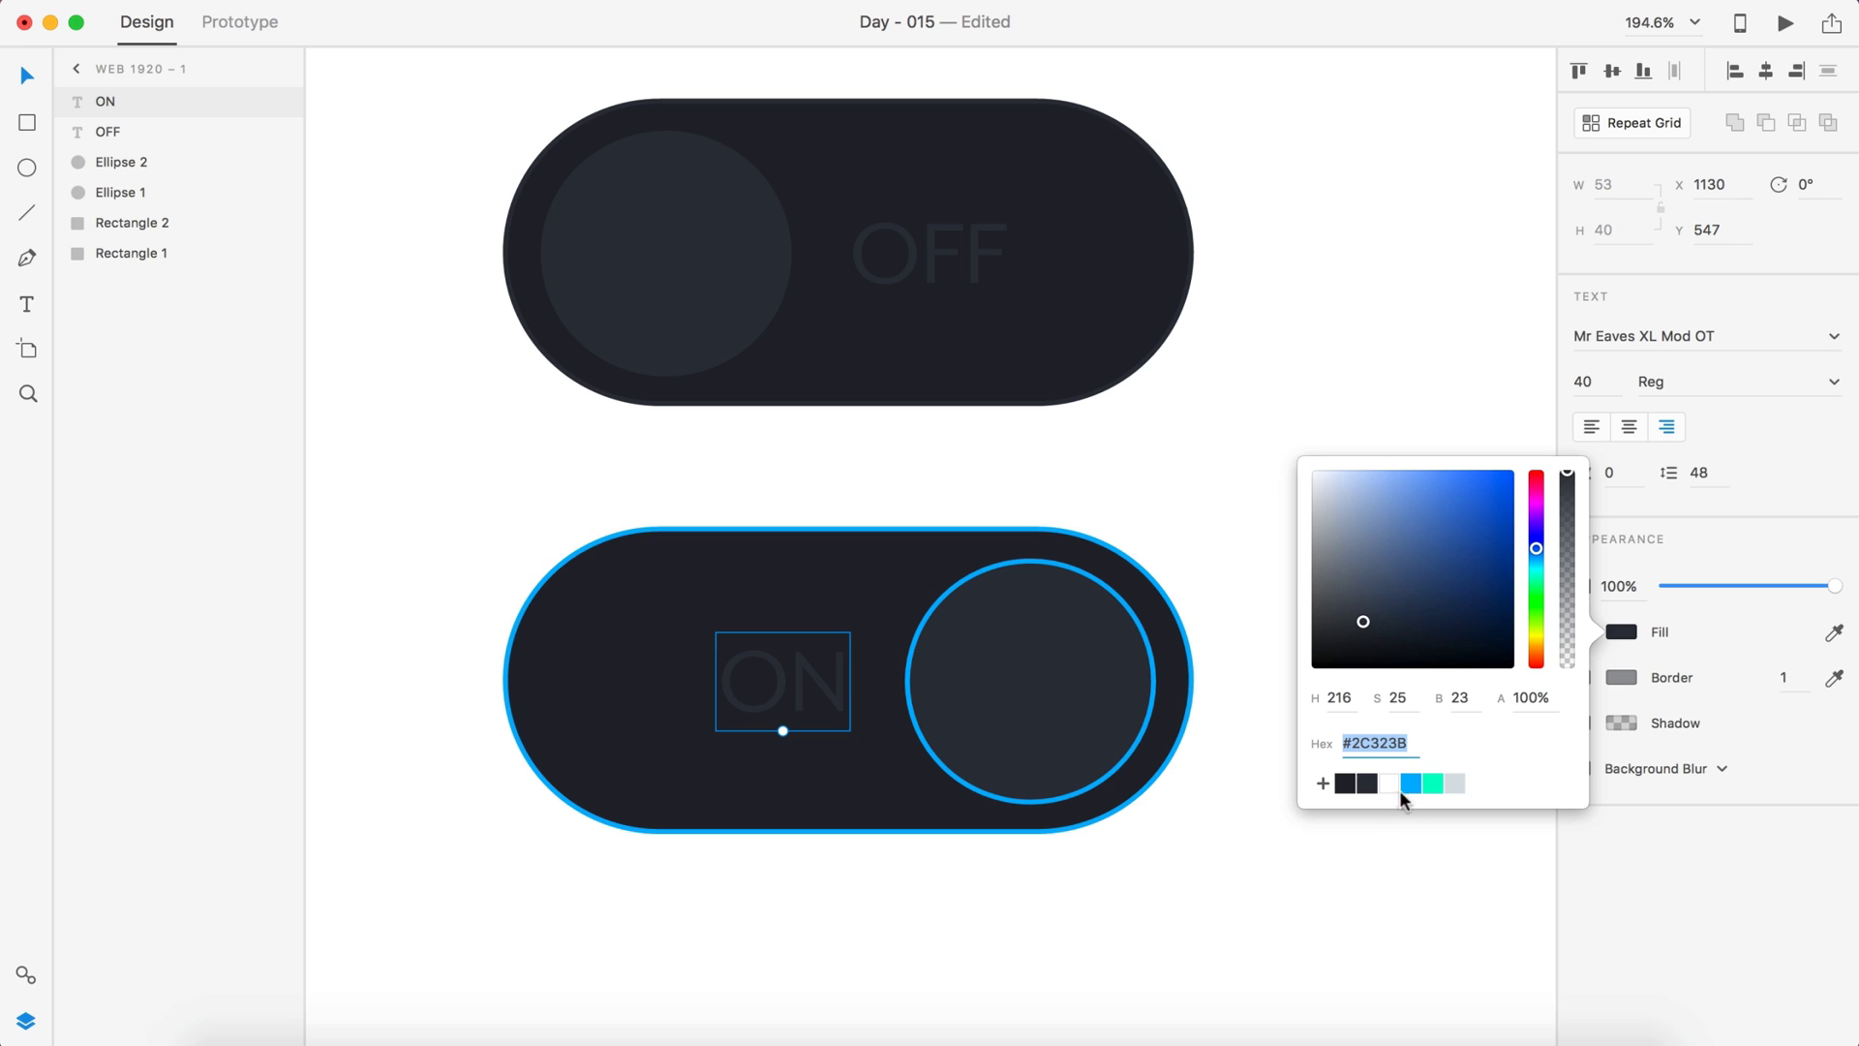
click(1398, 788)
click(1360, 318)
key(super+0)
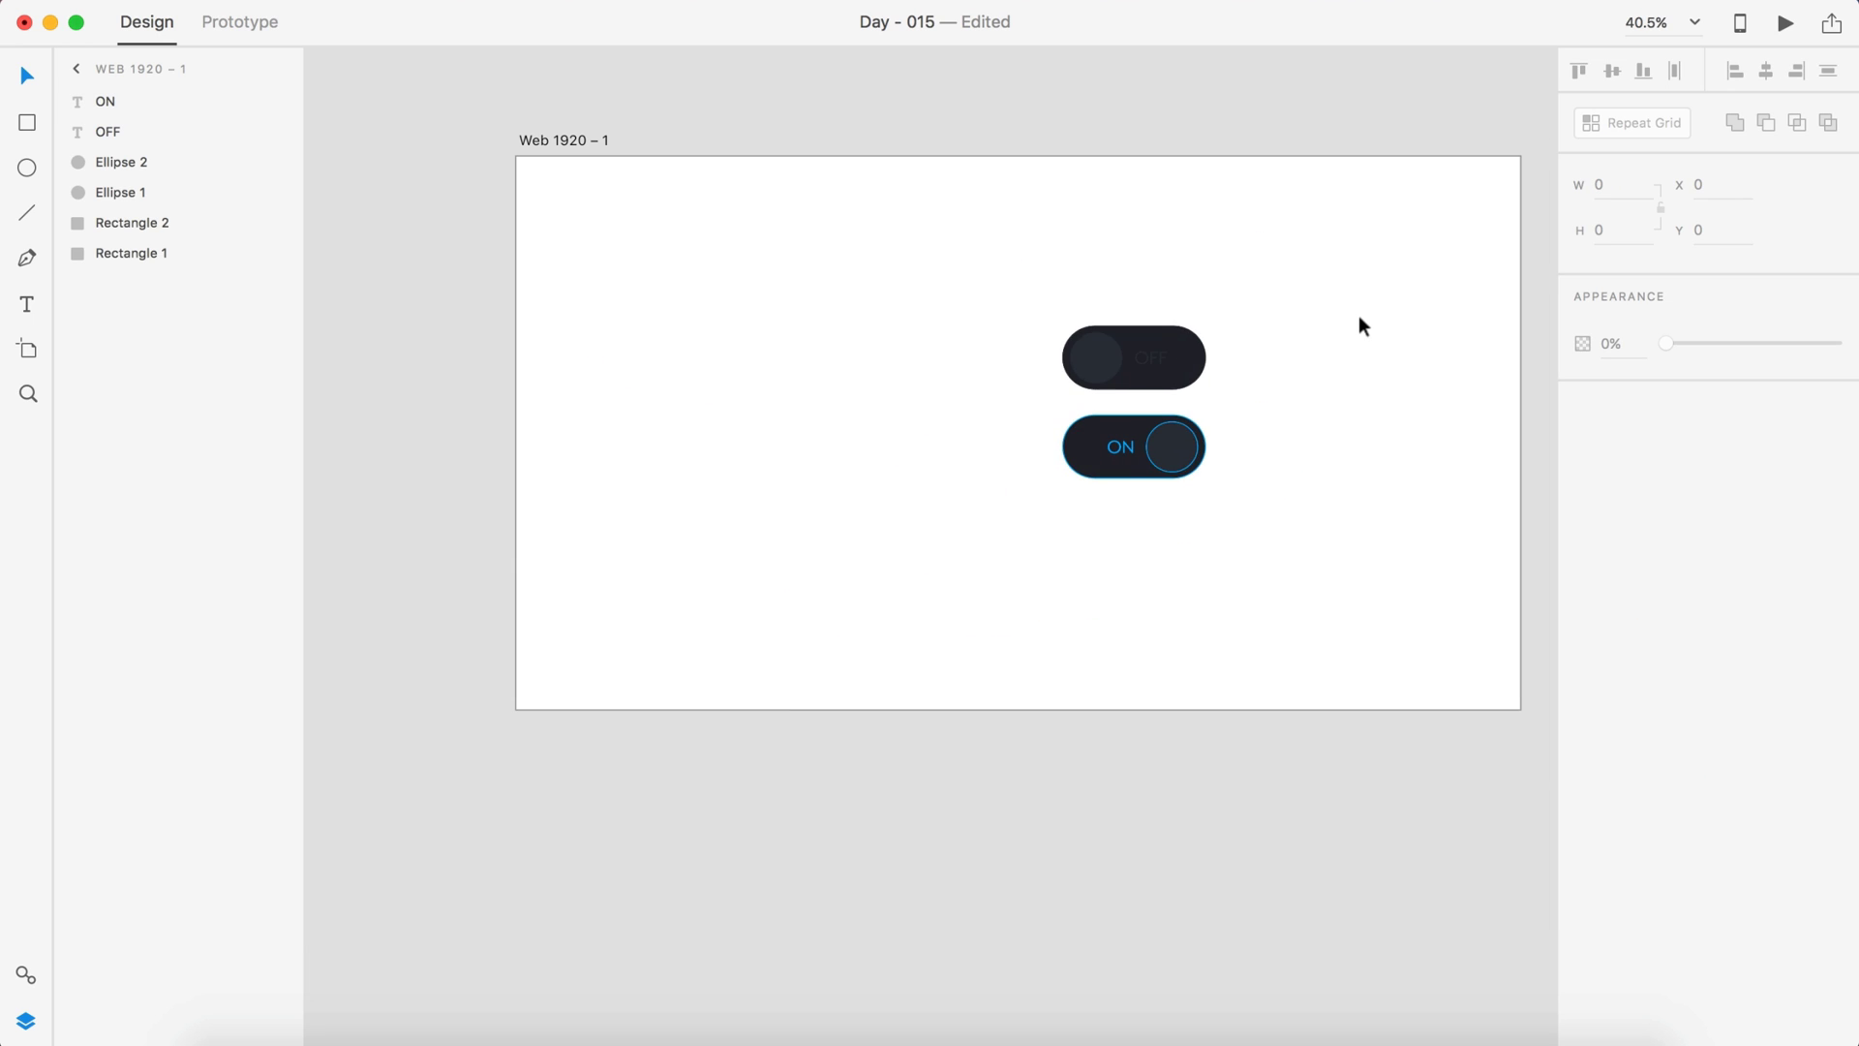
Duplicate both toggles into a left column and dim that copy's ON label to #2C323B
drag(1246, 536, 923, 388)
double_click(944, 451)
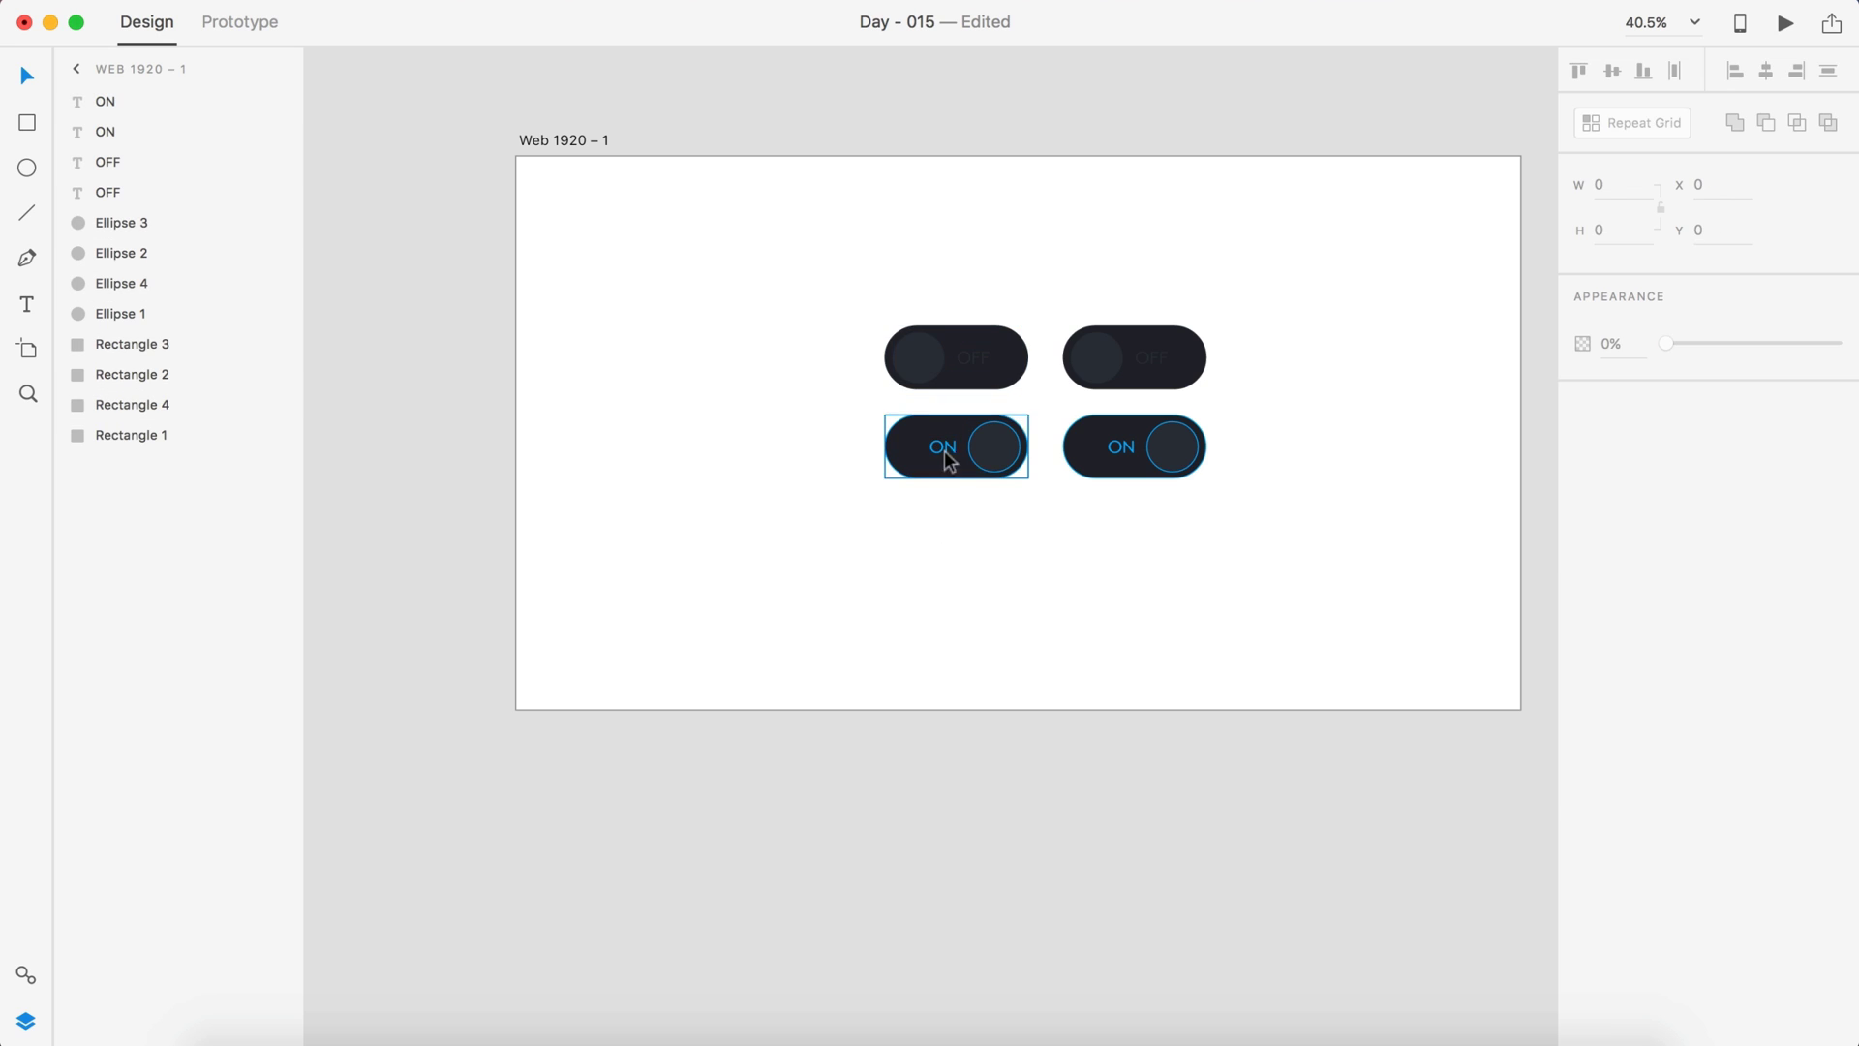
click(944, 452)
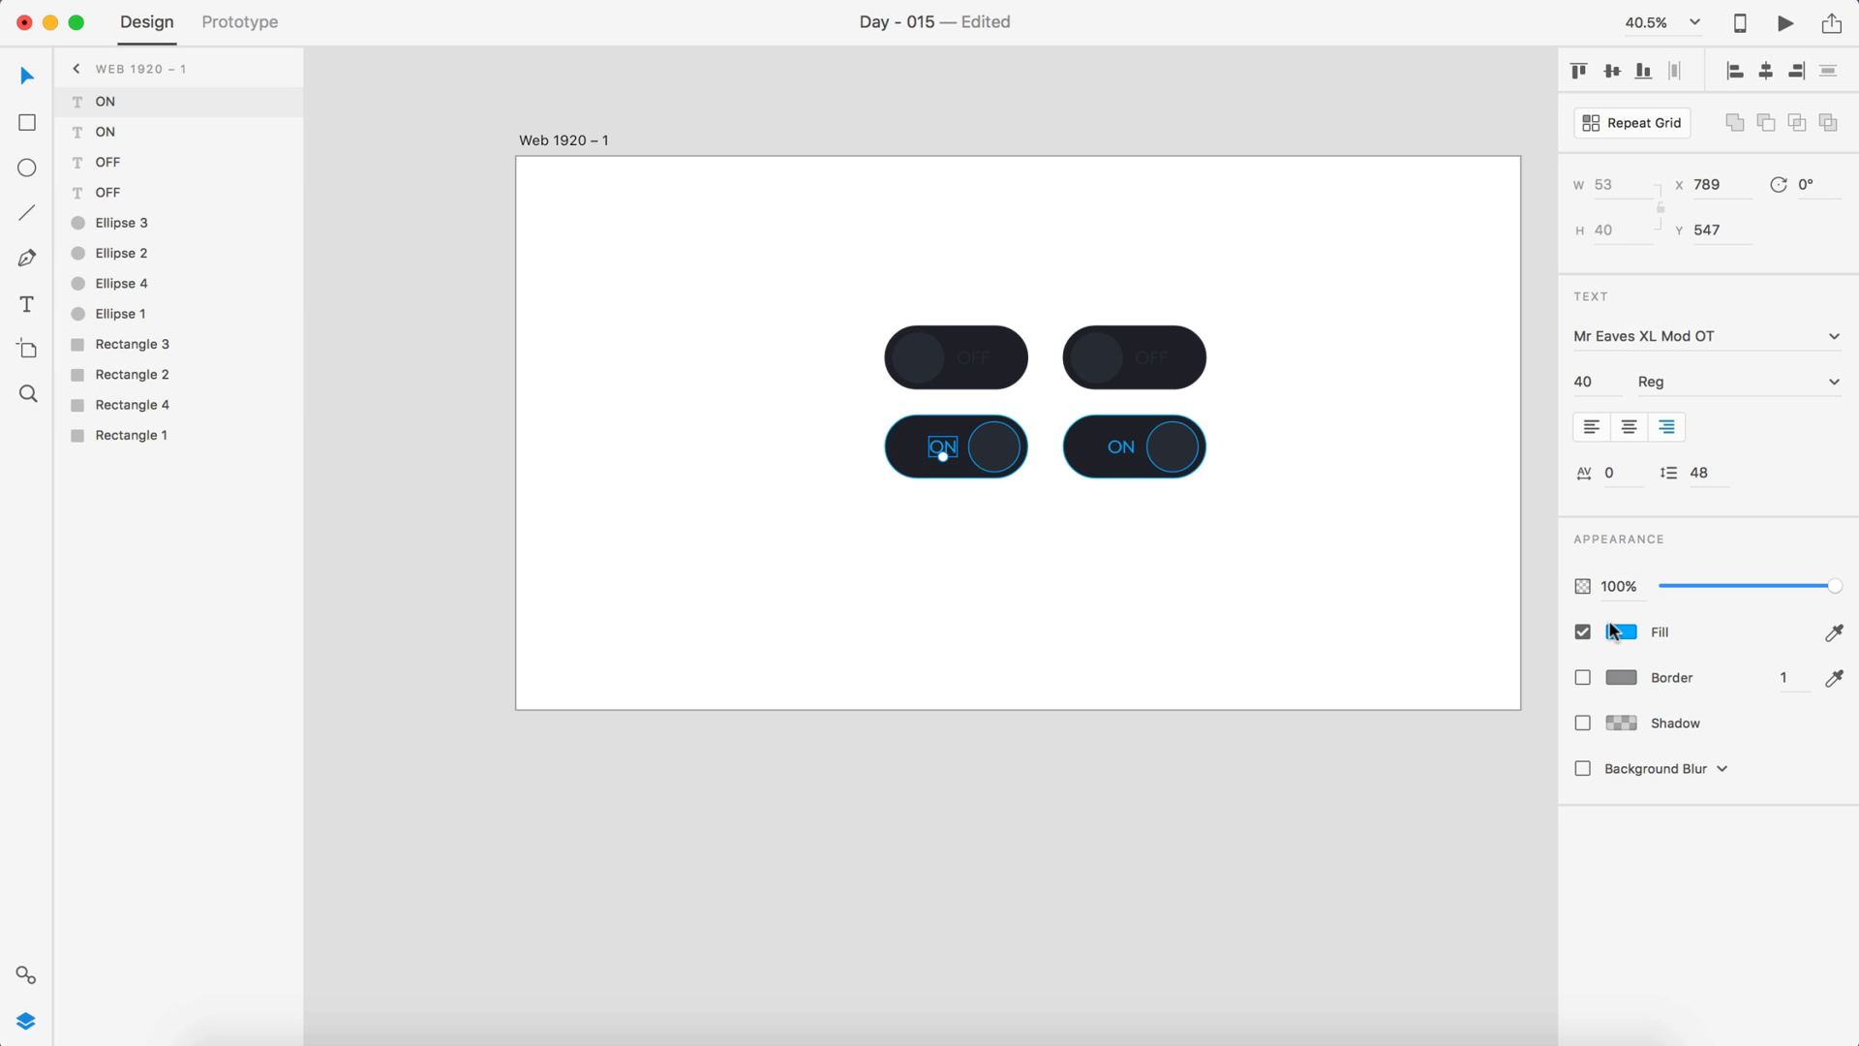
click(1622, 633)
click(1367, 784)
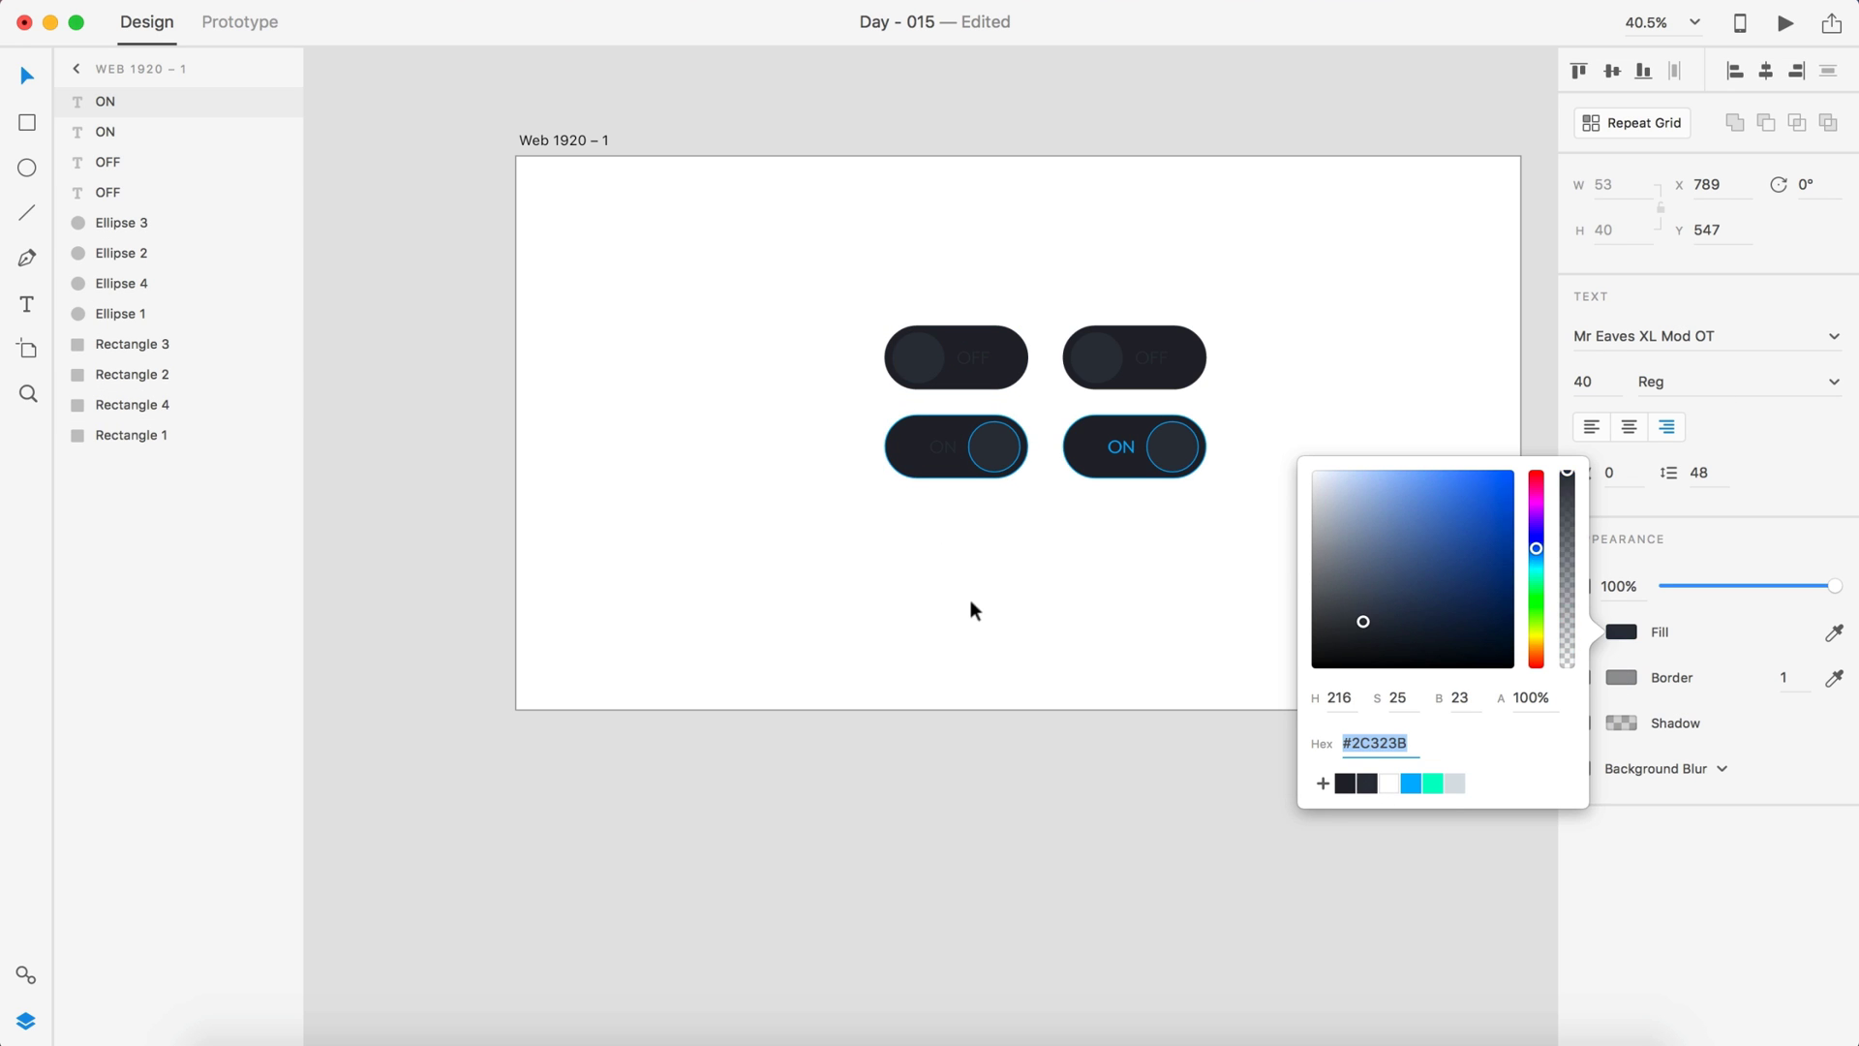
click(972, 534)
Duplicate the right toggle pair into a third column
scroll(972, 535, up, 5)
scroll(1017, 629, up, 3)
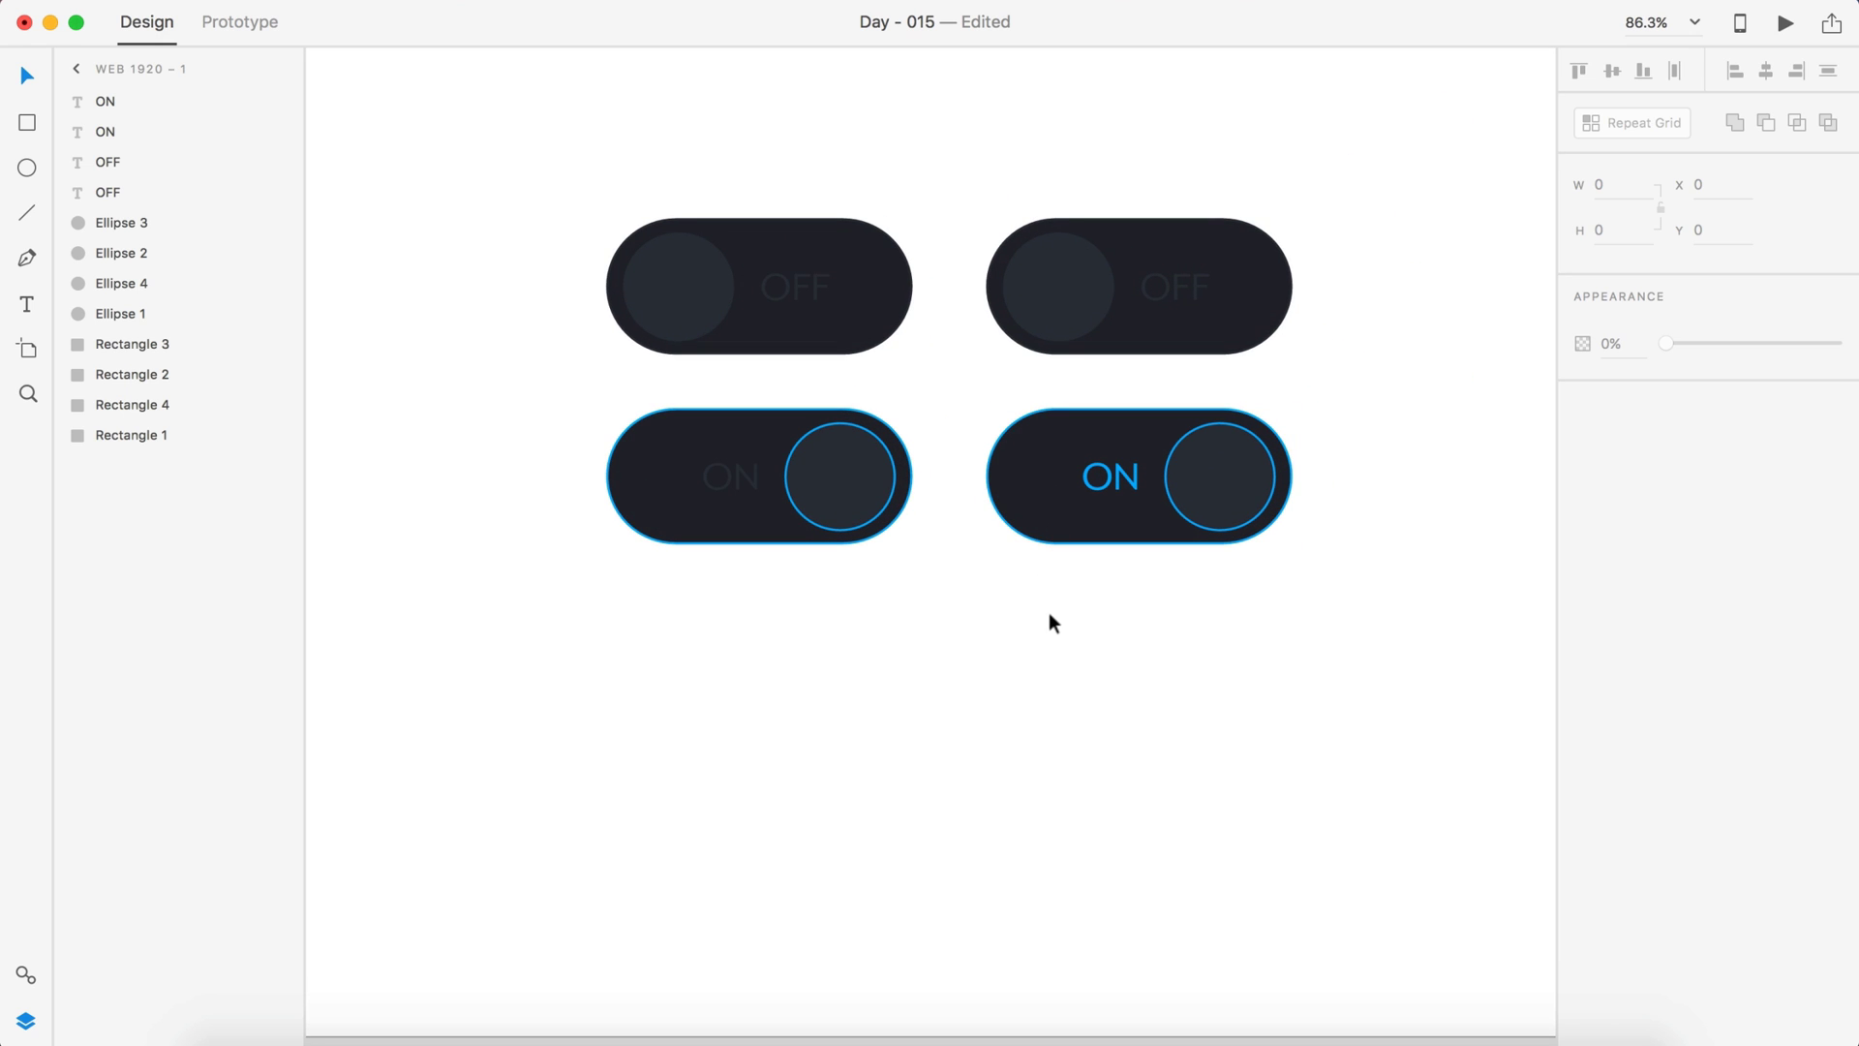
scroll(1249, 721, down, 5)
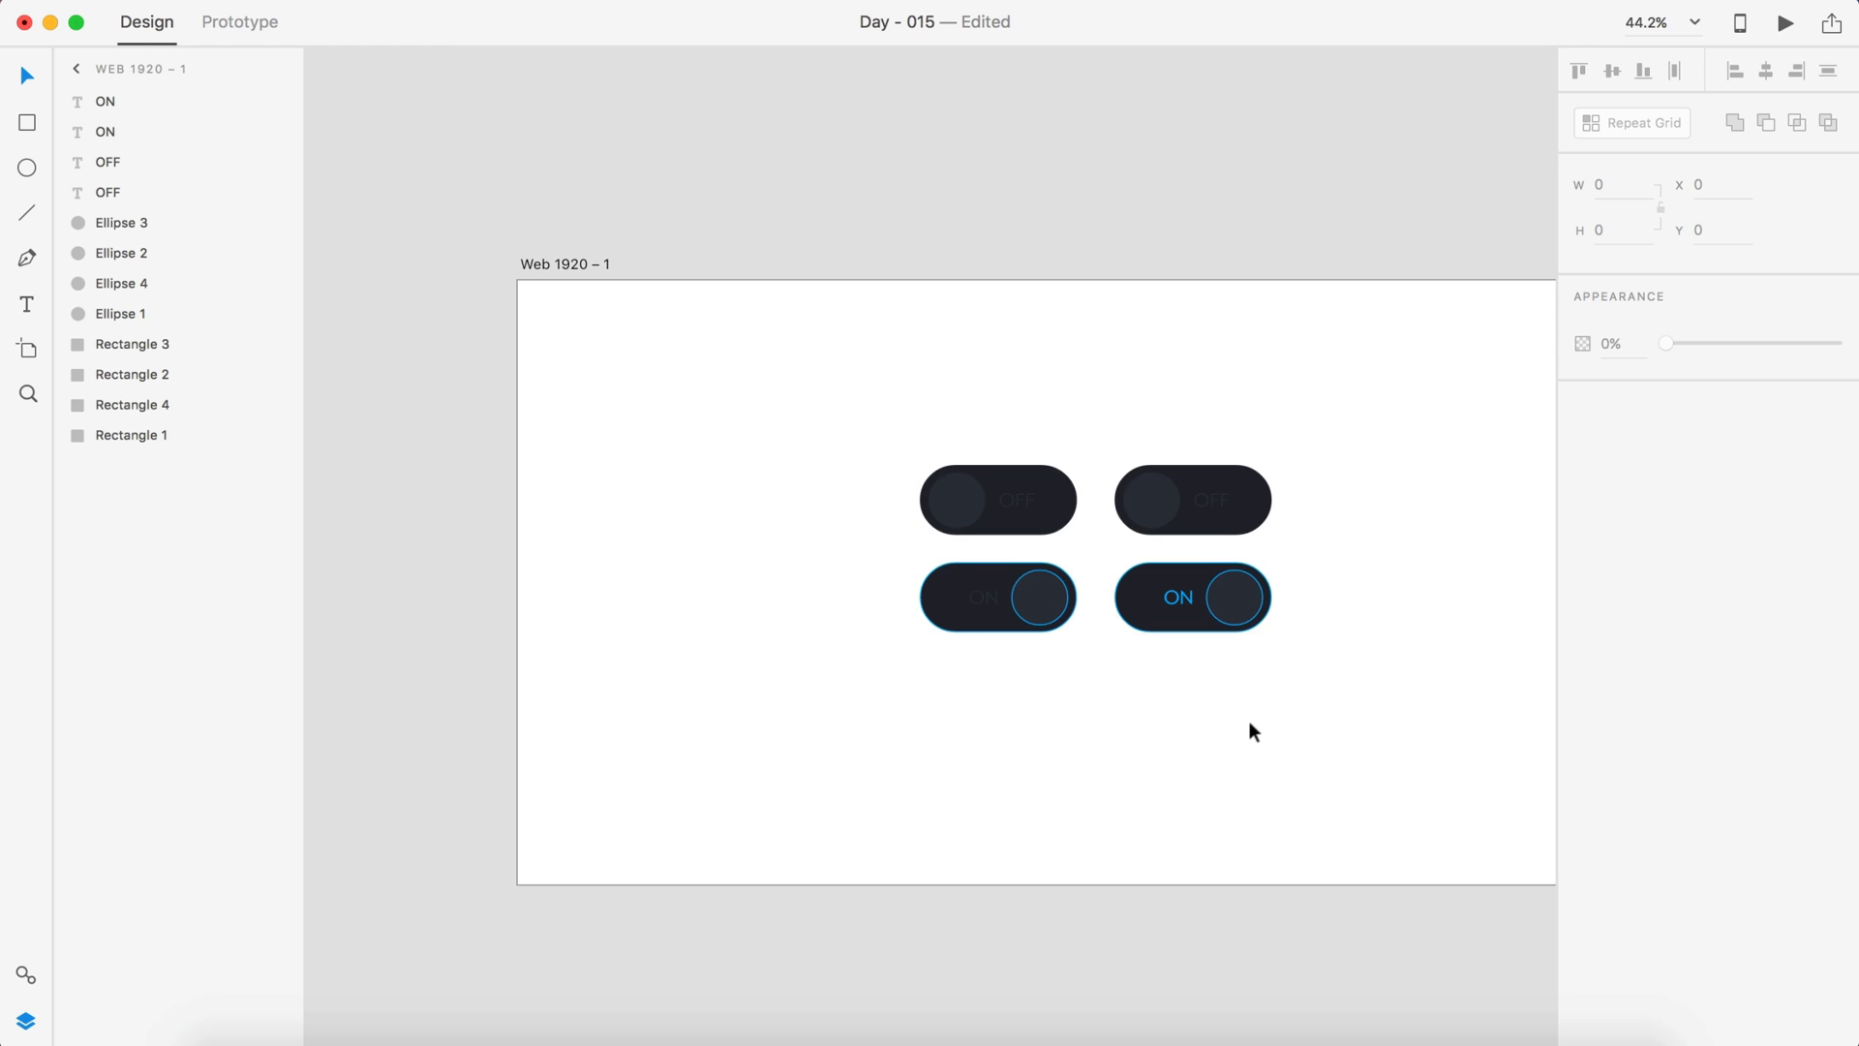
scroll(1250, 720, up, 6)
scroll(1216, 675, down, 3)
drag(1246, 655, 1293, 368)
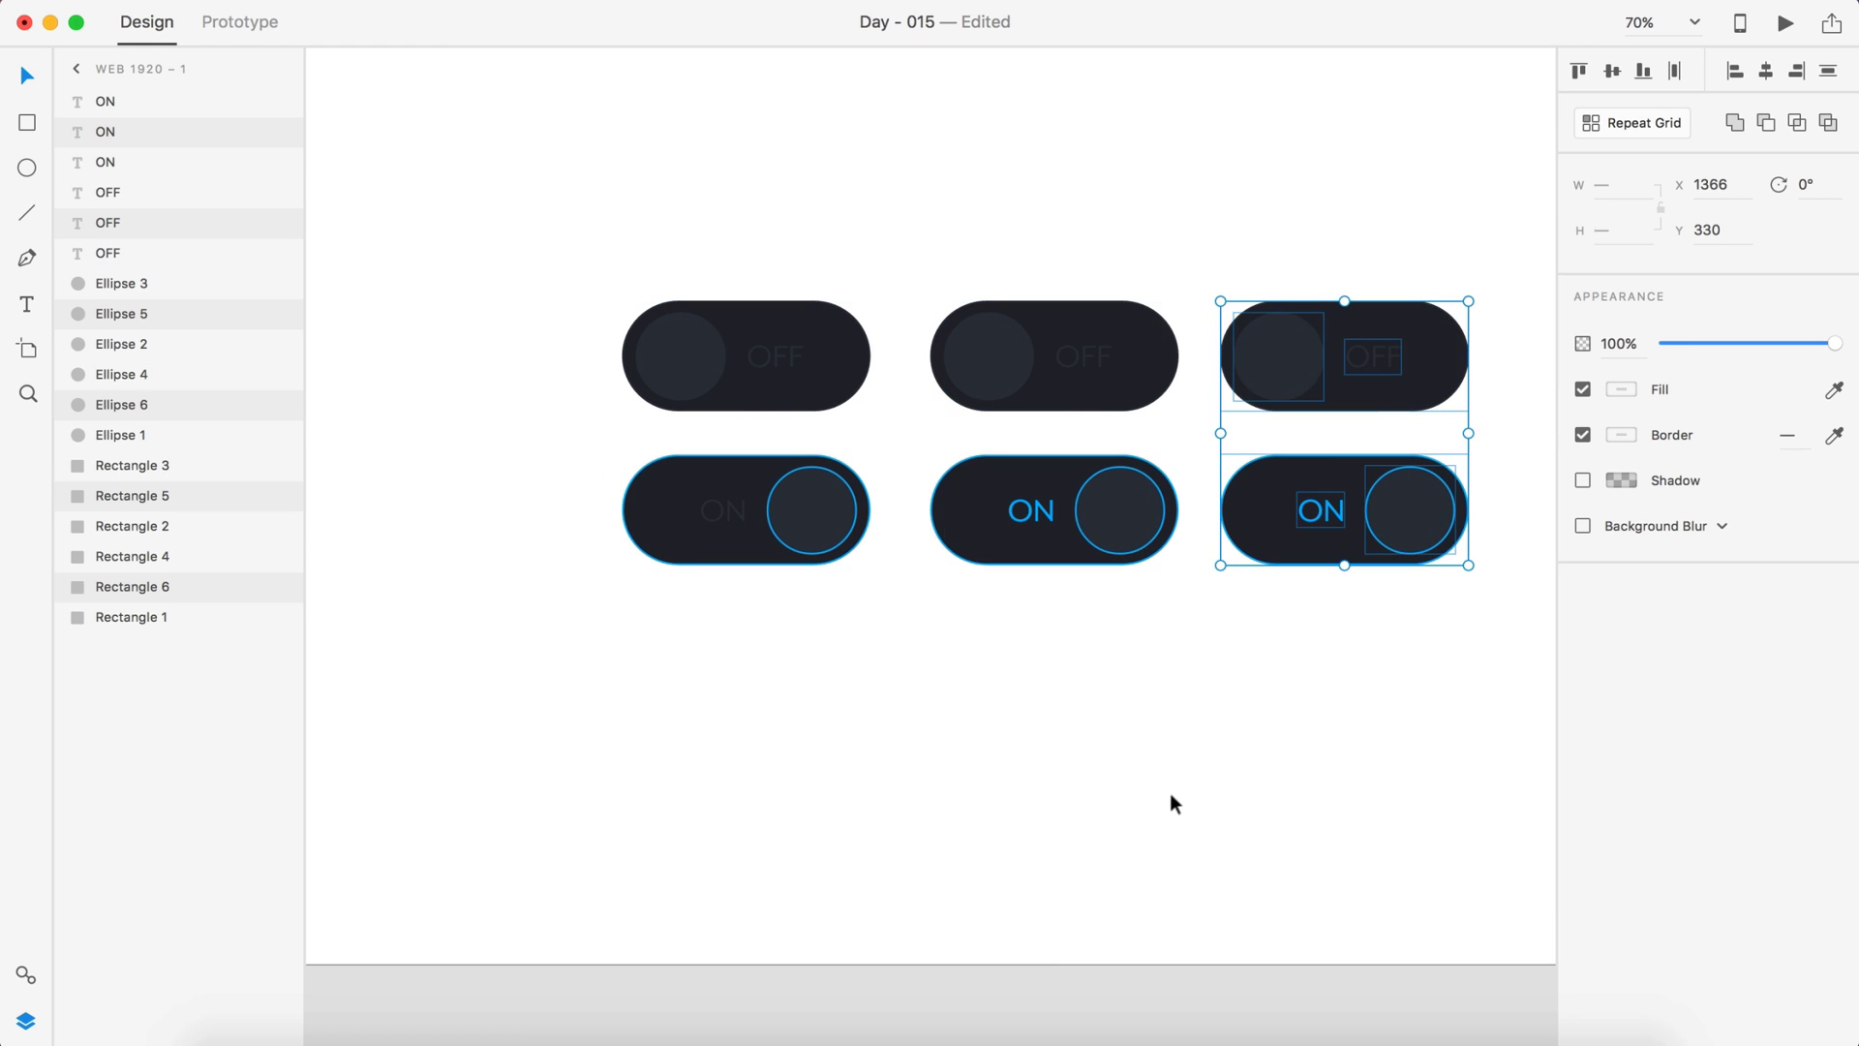
Remove the borders from both pills of the new right-hand toggle pair
click(1169, 794)
scroll(1123, 711, right, 5)
click(1046, 567)
shift+click(1253, 357)
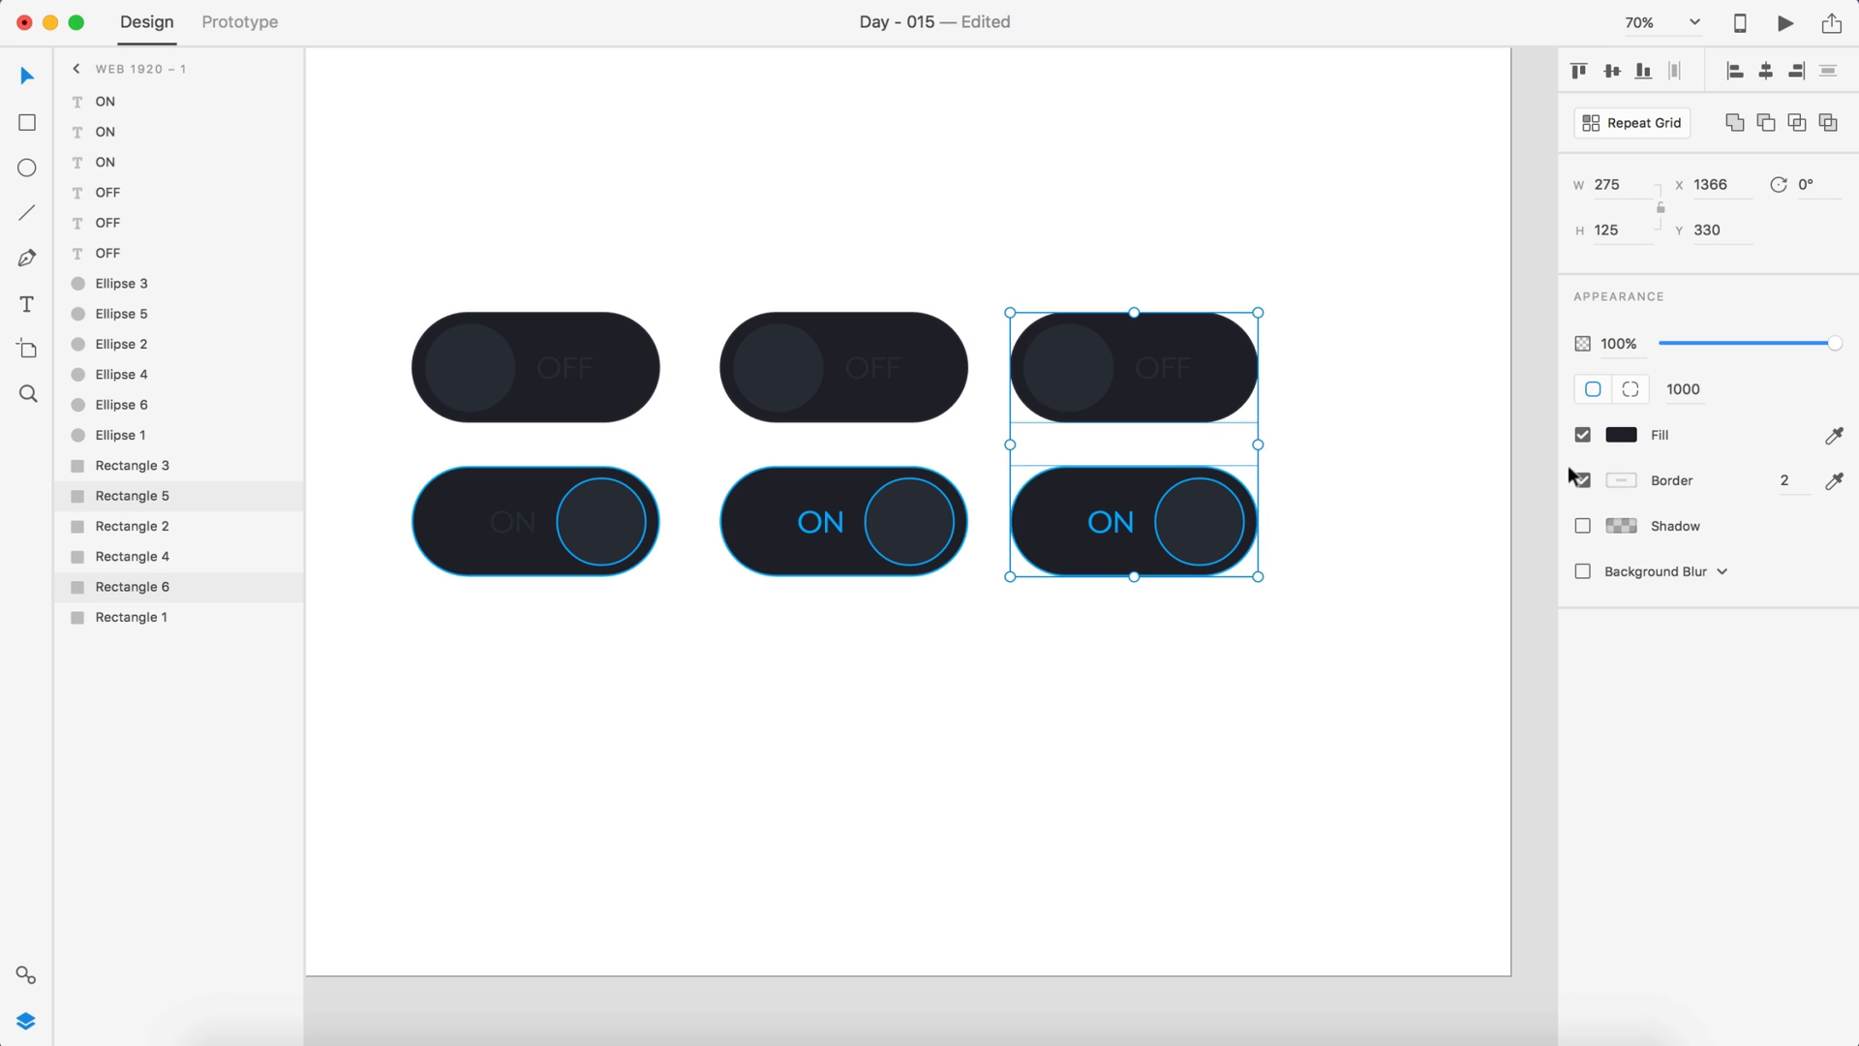
click(1582, 480)
click(1390, 489)
Review the layout, briefly selecting the whole middle column of toggles
scroll(1390, 479, down, 3)
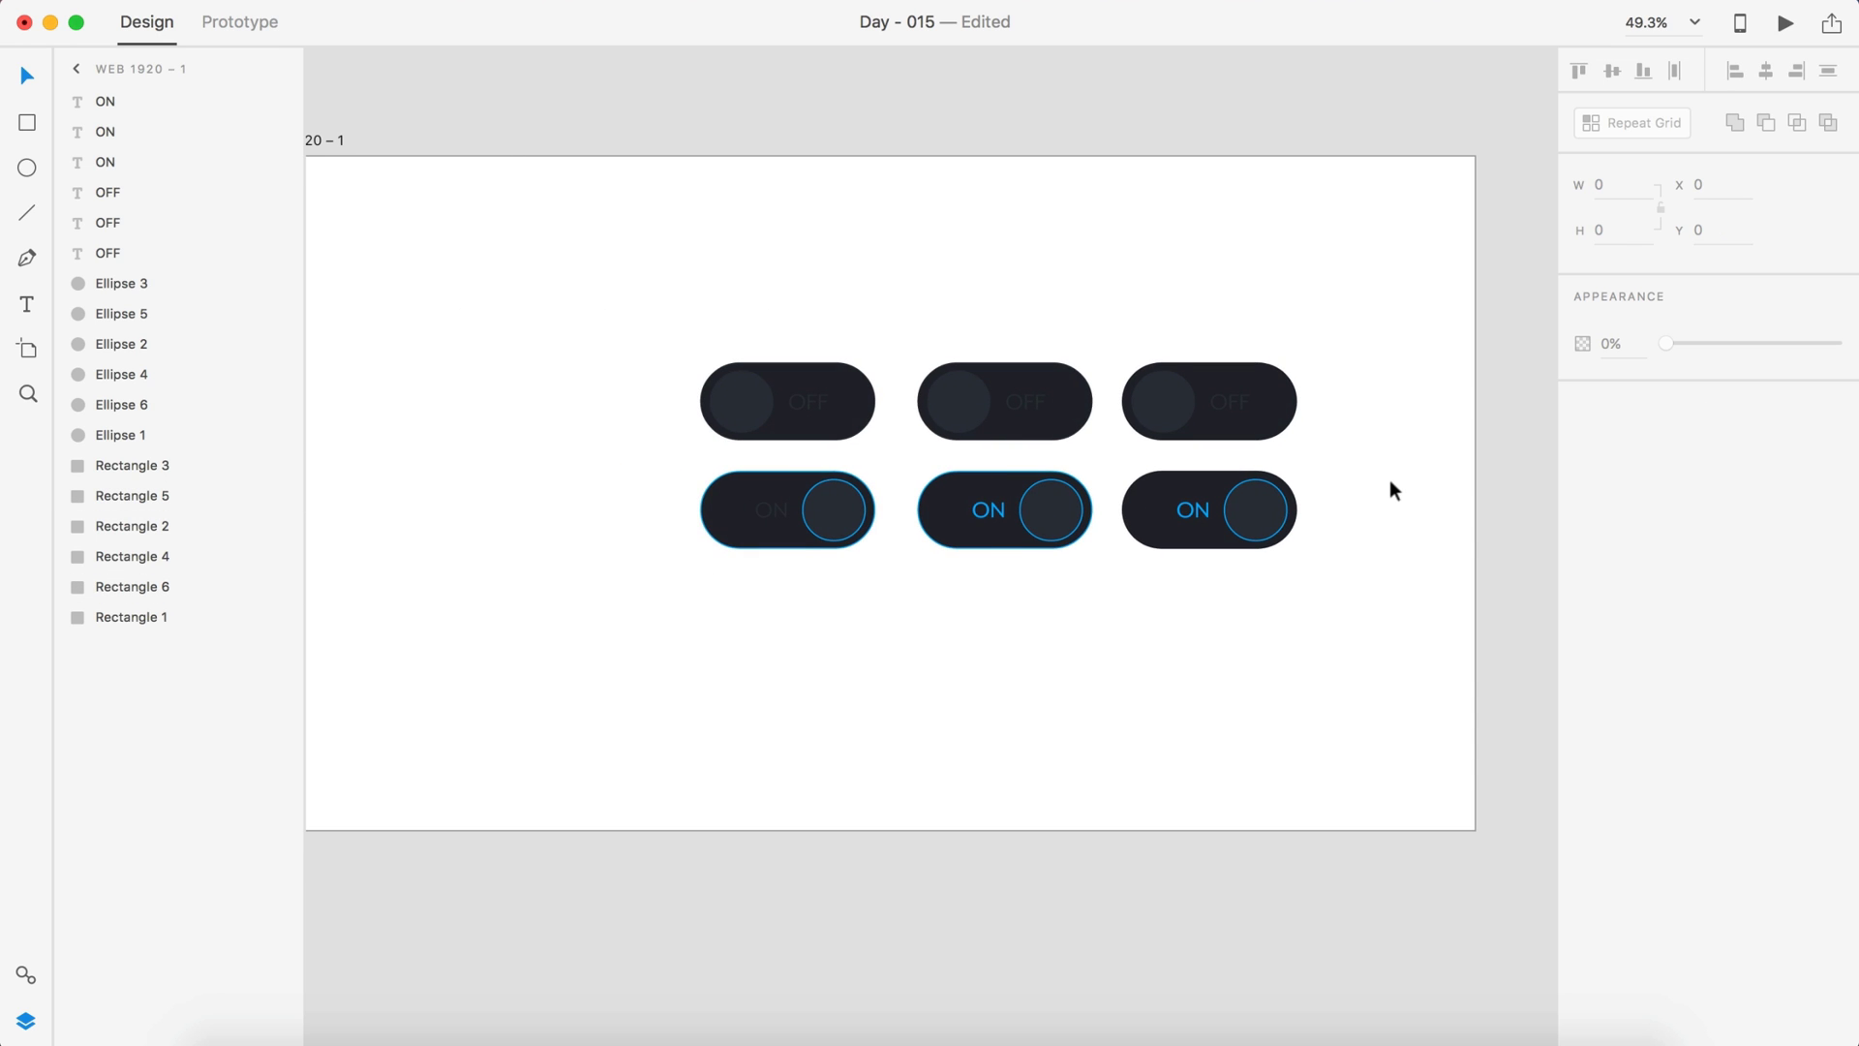
scroll(1390, 479, up, 4)
scroll(1391, 479, up, 2)
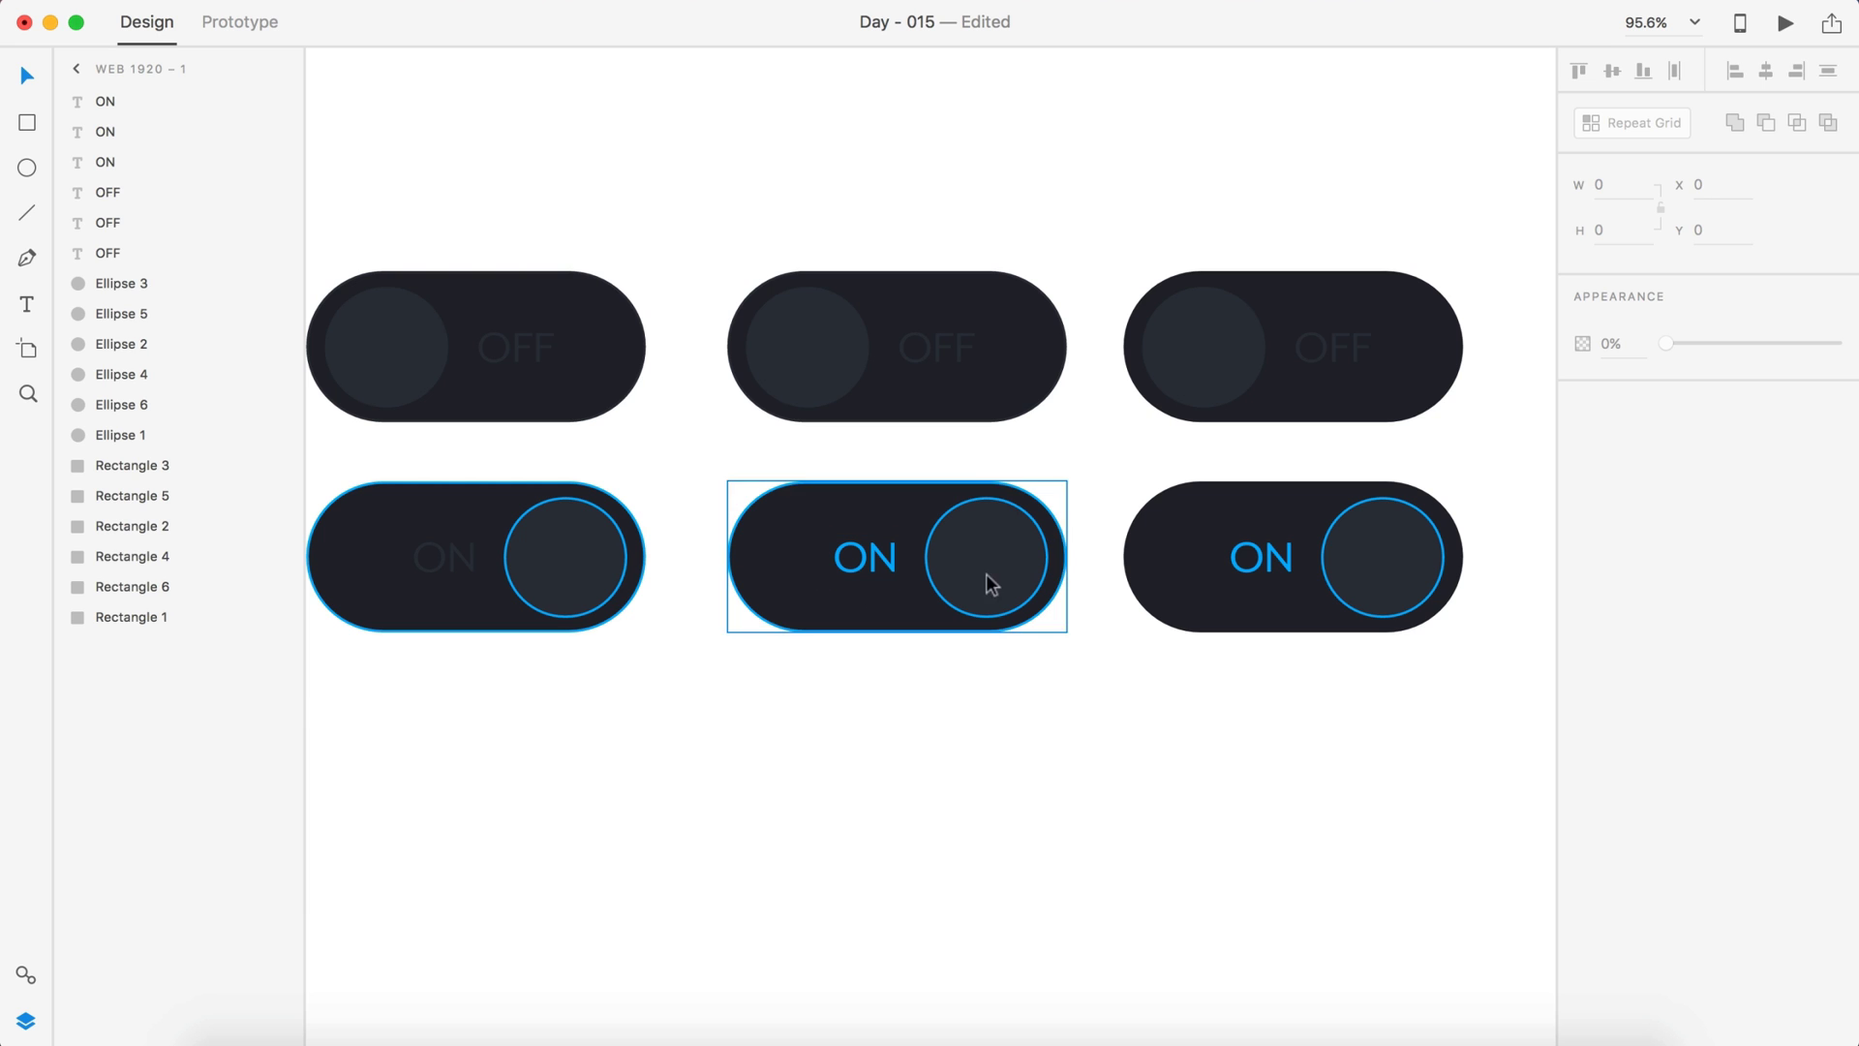
scroll(1120, 299, down, 3)
scroll(1120, 299, up, 4)
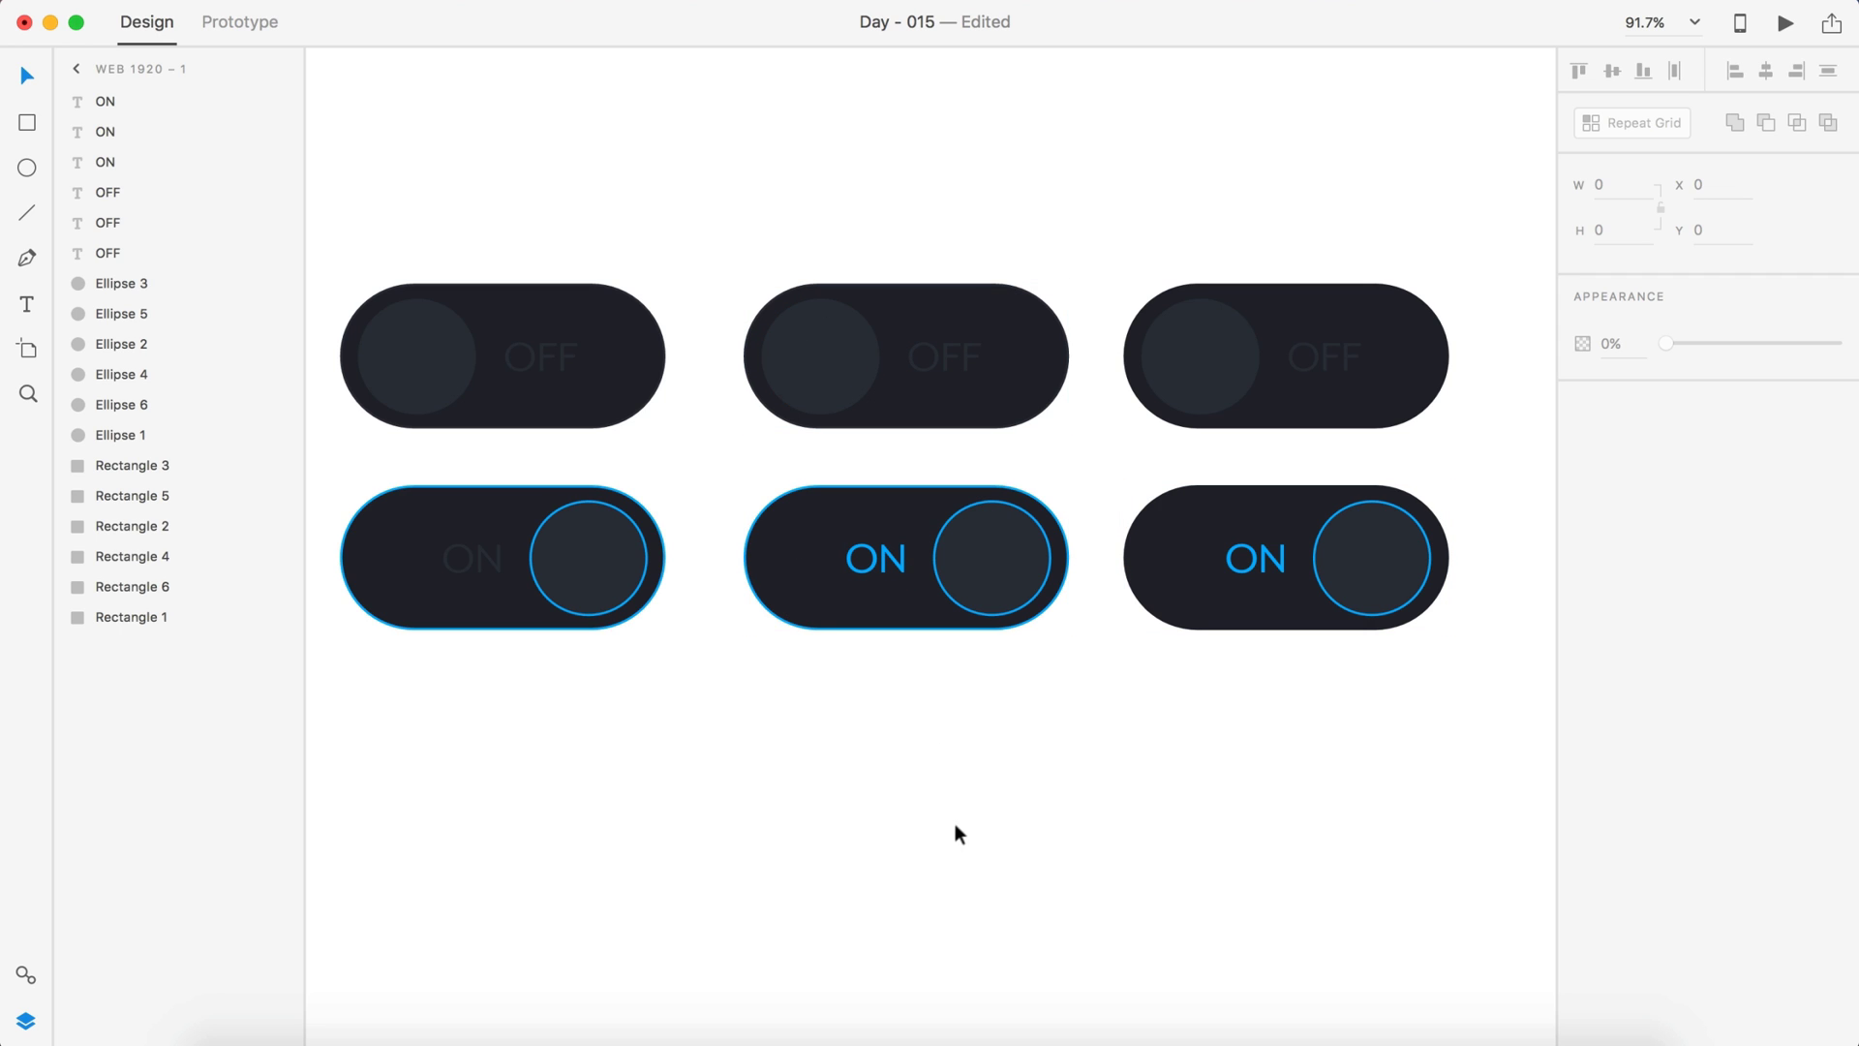
drag(1071, 747, 764, 162)
click(877, 769)
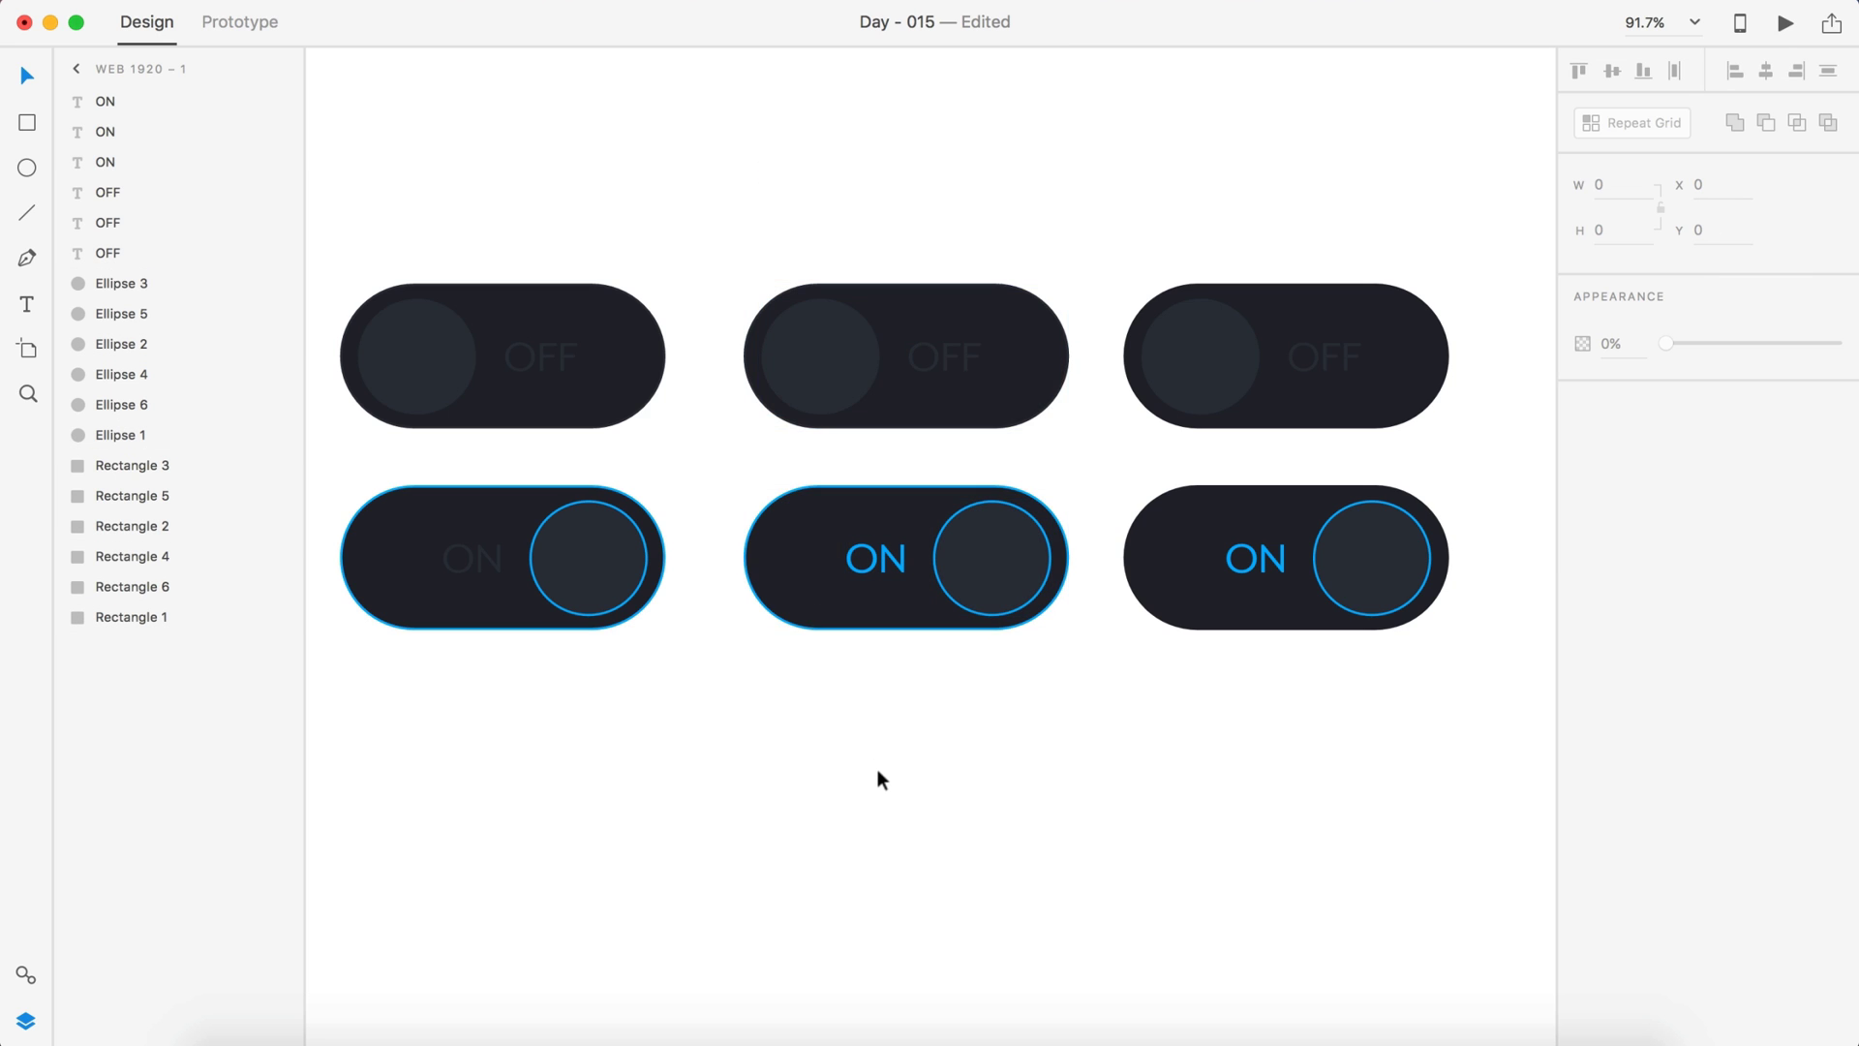